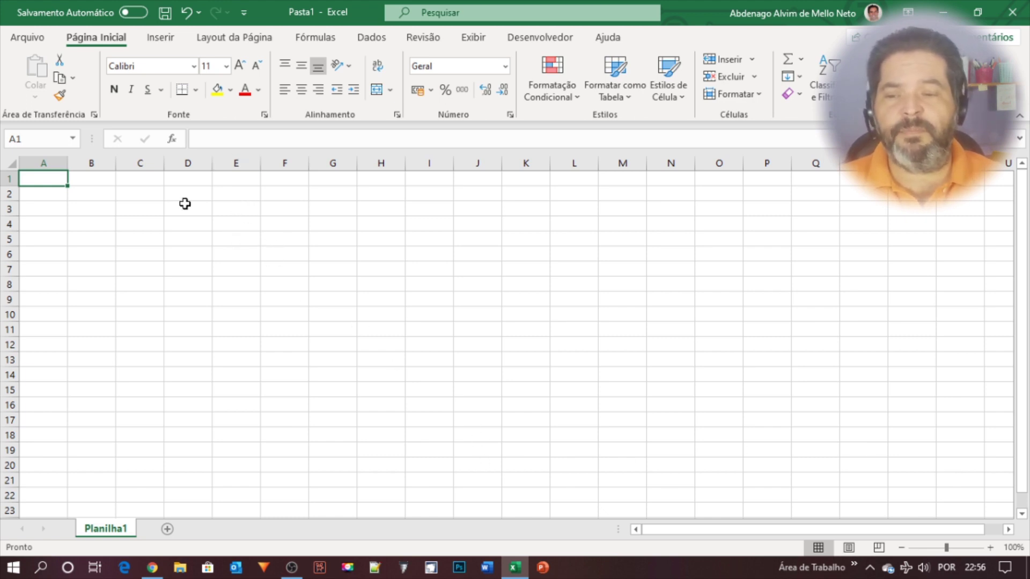
# Select cell E3 and move the active cell one cell left, right, down and up, ending on E3.
pyautogui.click(235, 210)
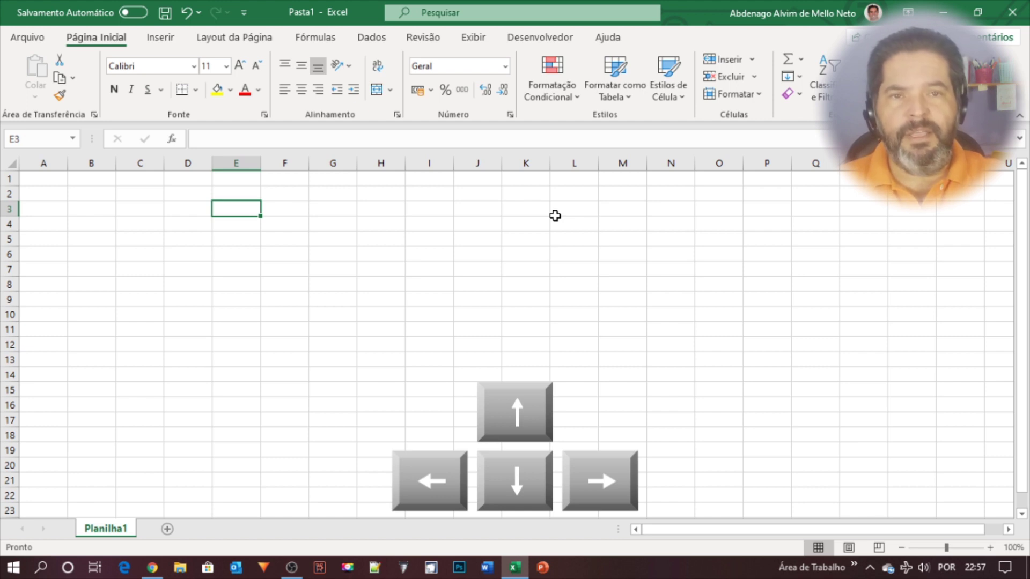
pyautogui.press('Left')
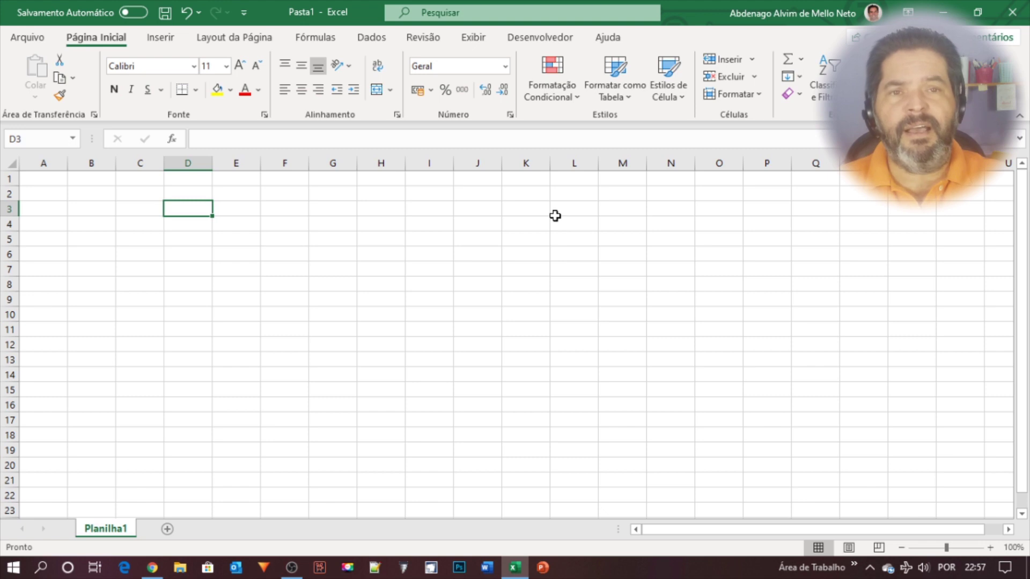
pyautogui.press('Right')
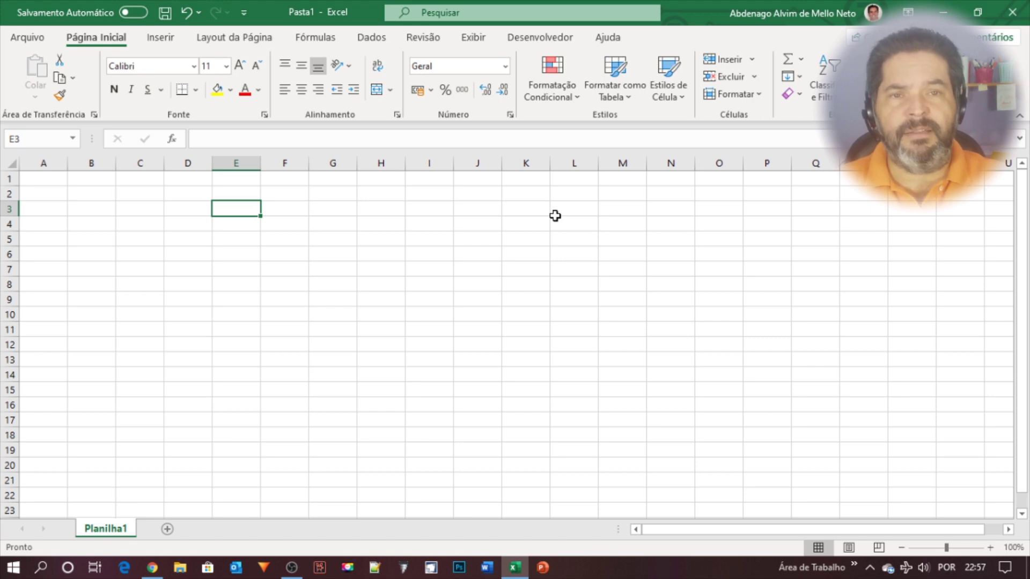
pyautogui.press('Down')
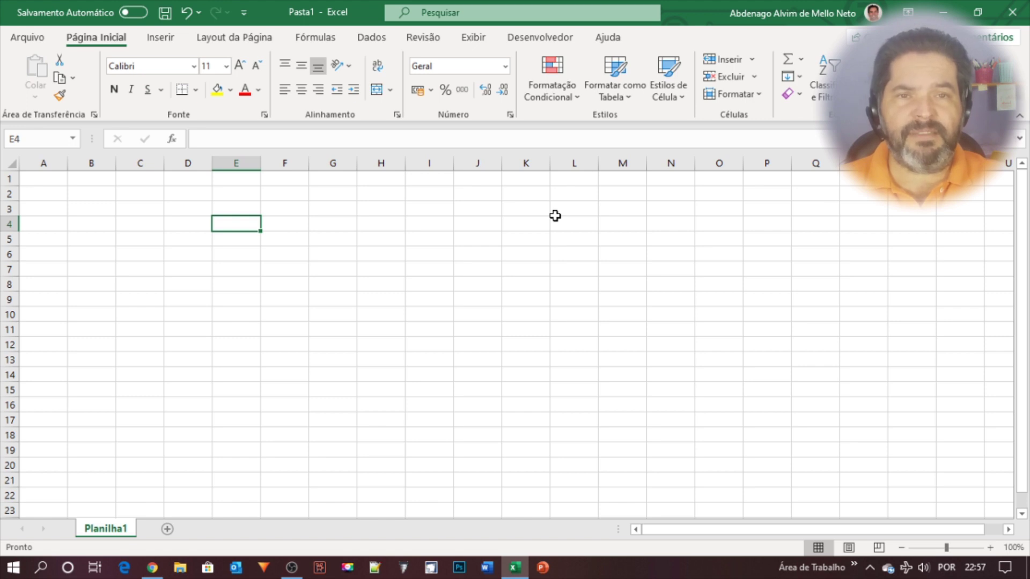
pyautogui.press('Up')
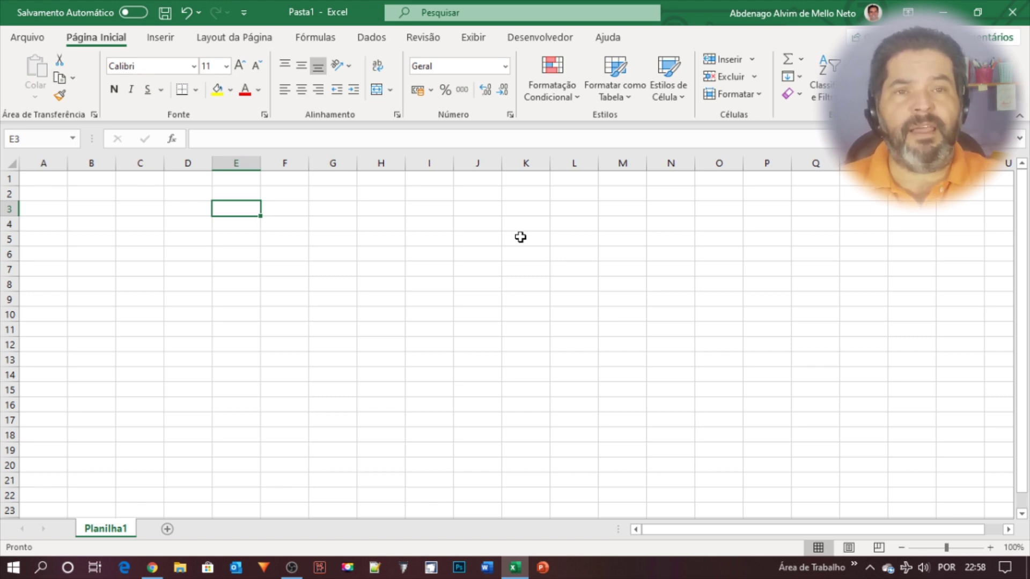
# Advance the active cell down column E from E3 to E6 and step it back up to E2.
pyautogui.press('Return')
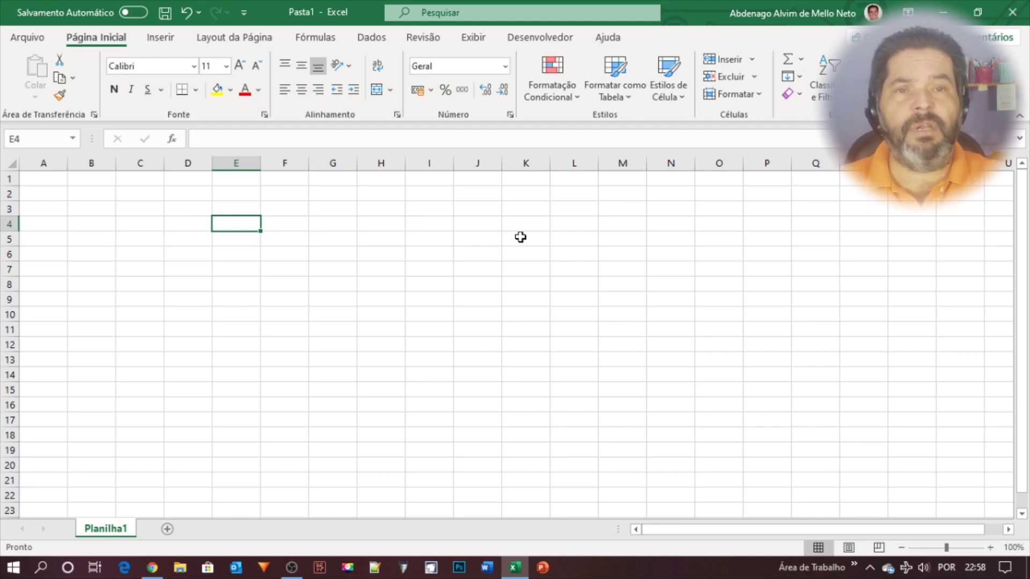
pyautogui.press('Return')
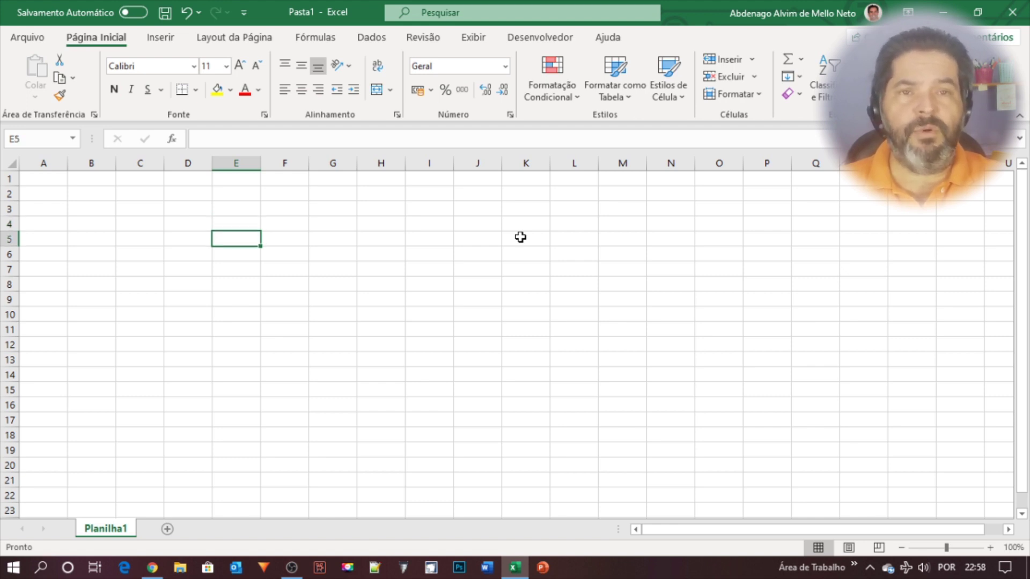
pyautogui.press('Return')
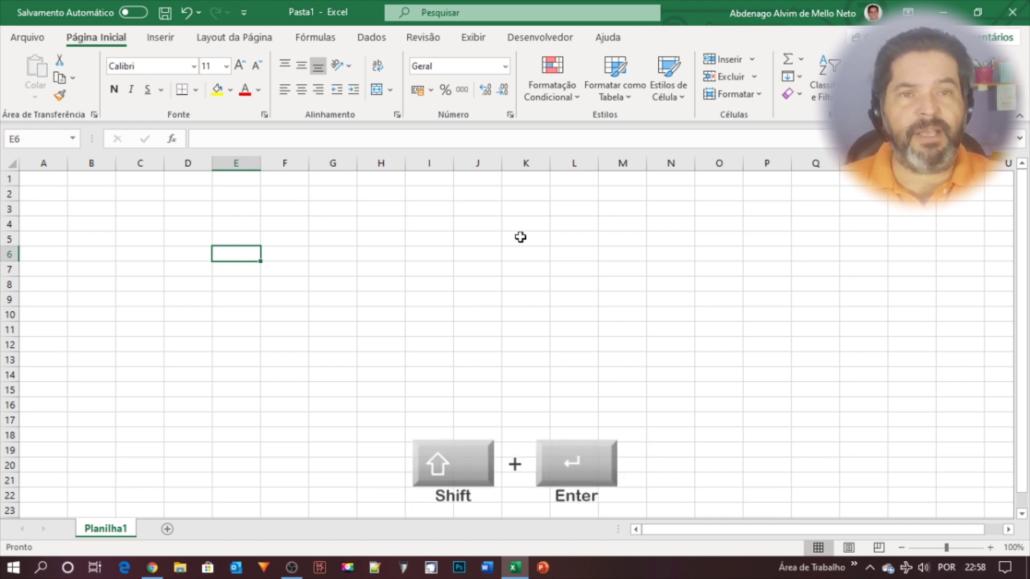
pyautogui.hotkey('shift', 'Return')
pyautogui.hotkey('shift', 'Return')
pyautogui.hotkey('shift', 'Return')
pyautogui.hotkey('shift', 'Return')
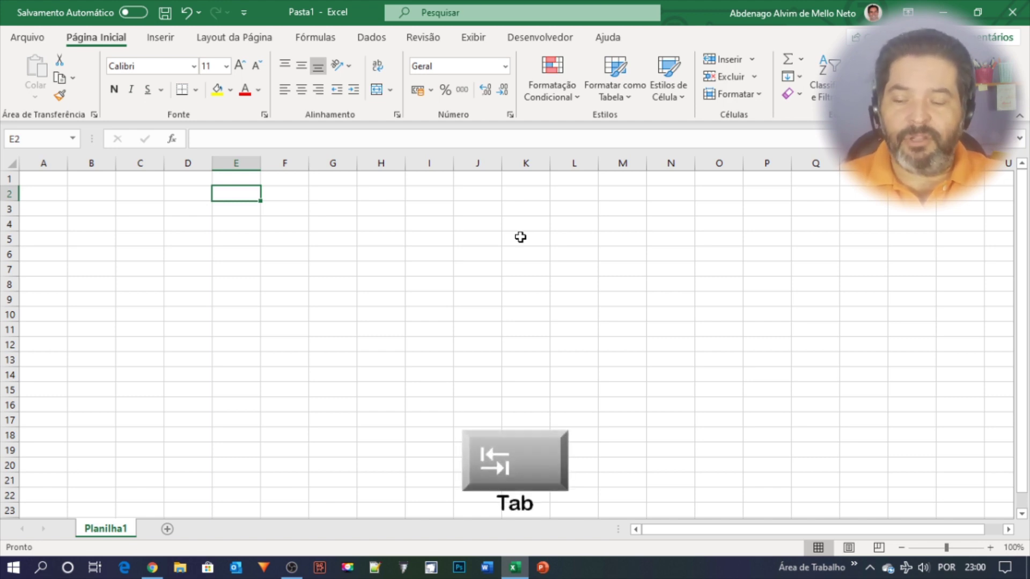
# Move the active cell along row 2 from E2 right to I2 and back left to D2.
pyautogui.press('Tab')
pyautogui.press('Tab')
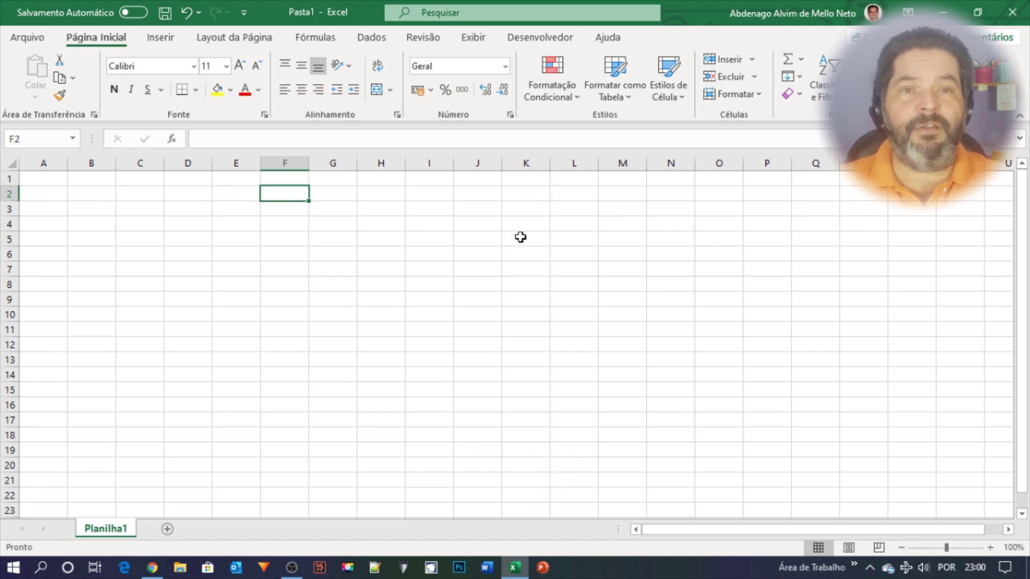
pyautogui.press('Tab')
pyautogui.press('Tab')
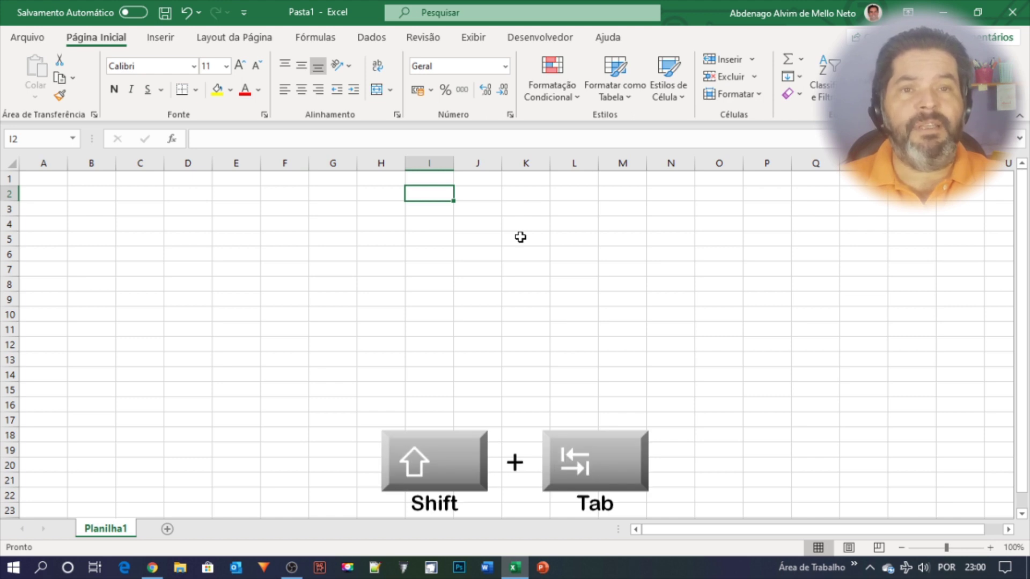
pyautogui.hotkey('shift', 'Tab')
pyautogui.hotkey('shift', 'Tab')
pyautogui.hotkey('shift', 'Tab')
pyautogui.hotkey('shift', 'Tab')
pyautogui.hotkey('shift', 'Tab')
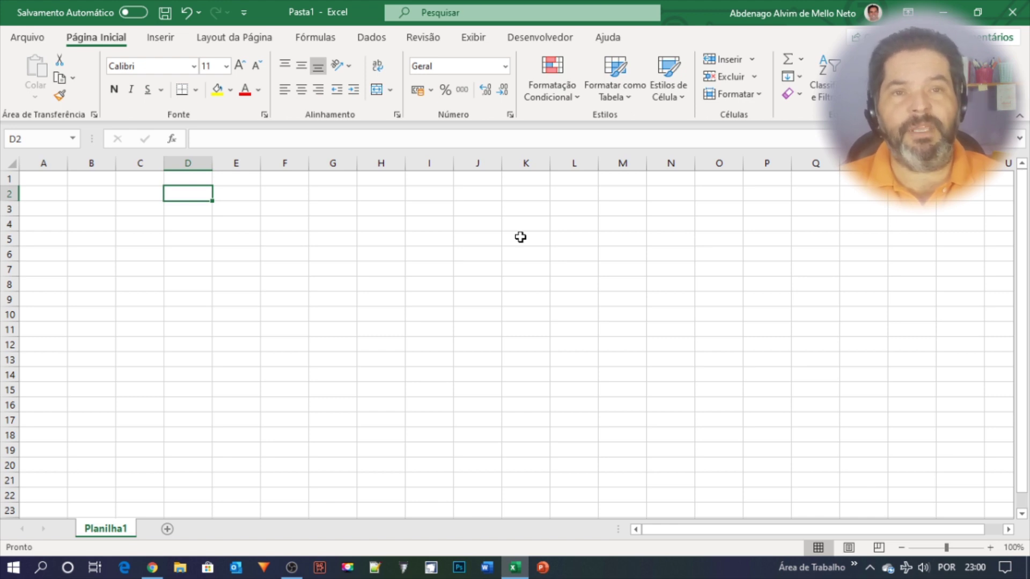
# Select the range C2:J15 and collapse the selection by moving to the adjacent cell B2.
pyautogui.moveTo(122, 195); pyautogui.dragTo(500, 384)
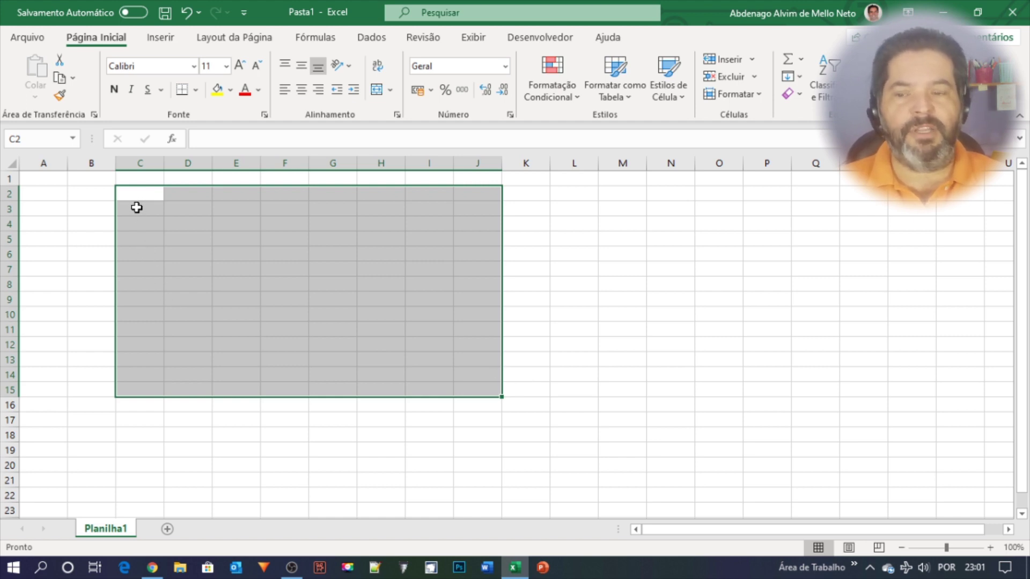
pyautogui.moveTo(134, 195); pyautogui.dragTo(499, 388)
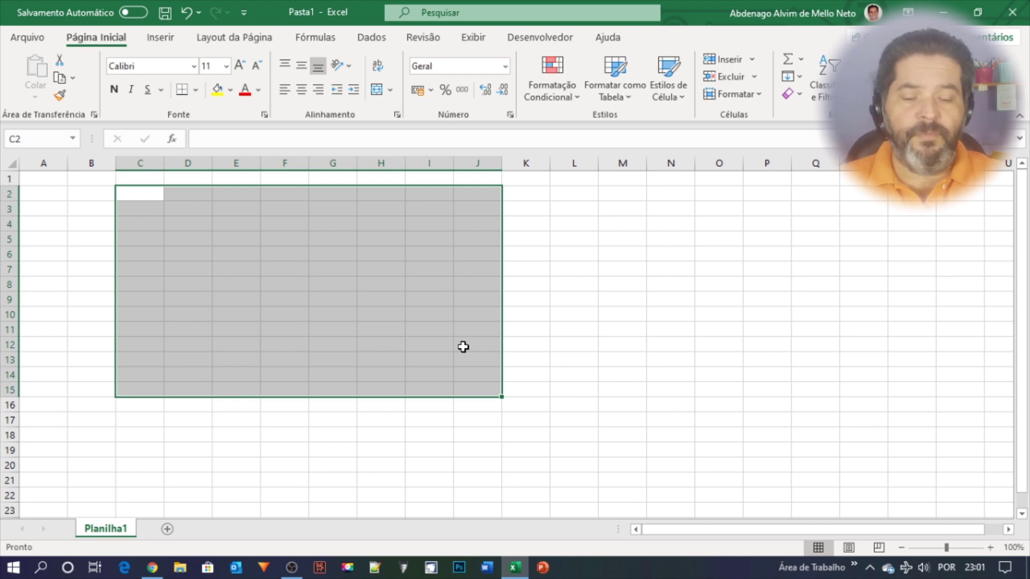
pyautogui.press('Left')
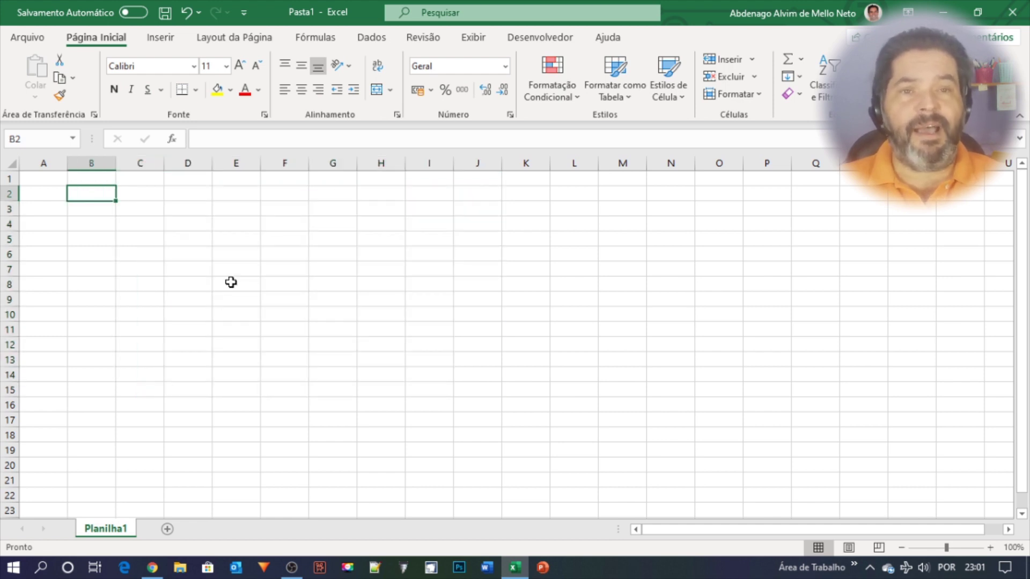
# Select the range B2:I14 and advance the active cell down column B to B14 while keeping the selection.
pyautogui.moveTo(99, 196); pyautogui.dragTo(418, 379)
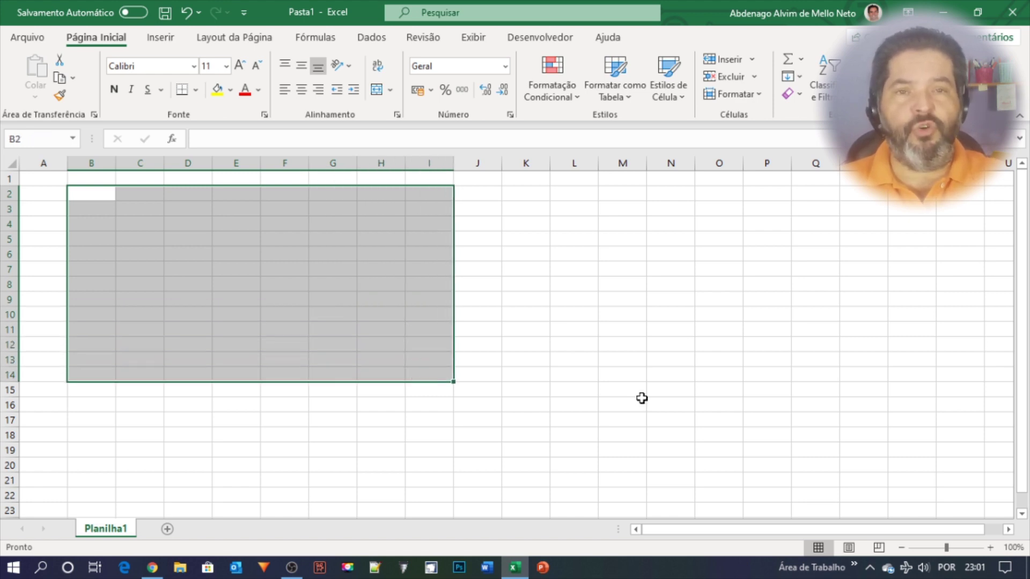
pyautogui.press('Return')
pyautogui.press('Return')
pyautogui.press('Return')
pyautogui.press('Return')
pyautogui.press('Return')
pyautogui.press('Return')
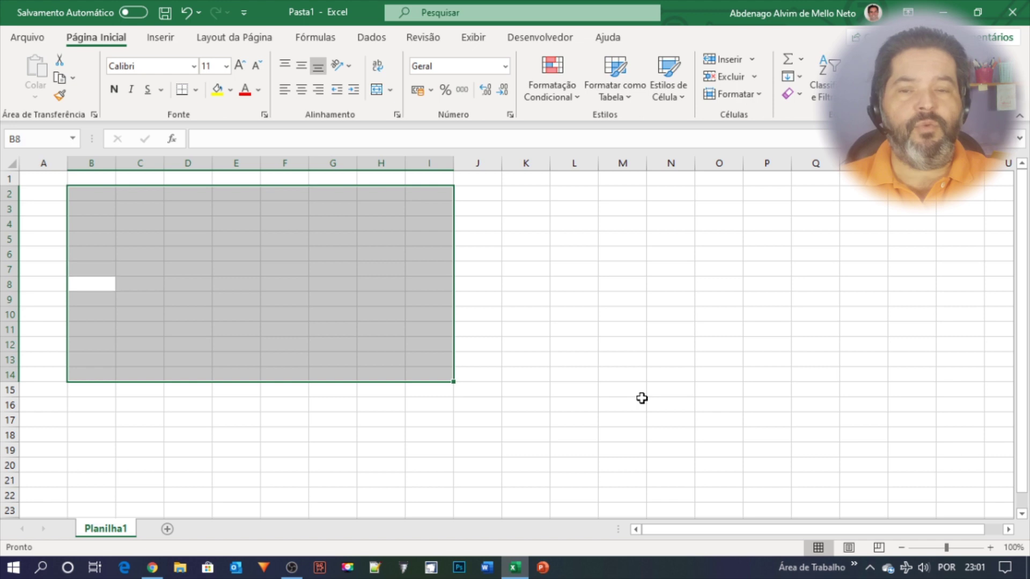
pyautogui.press('Return')
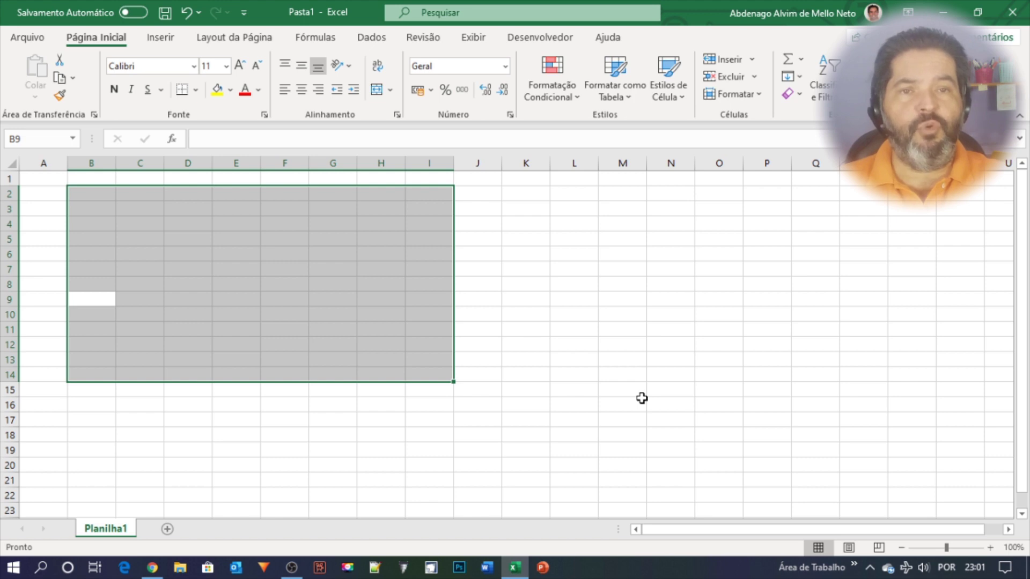
pyautogui.press('Return')
pyautogui.press('Return')
pyautogui.press('Return')
pyautogui.press('Return')
pyautogui.press('Return')
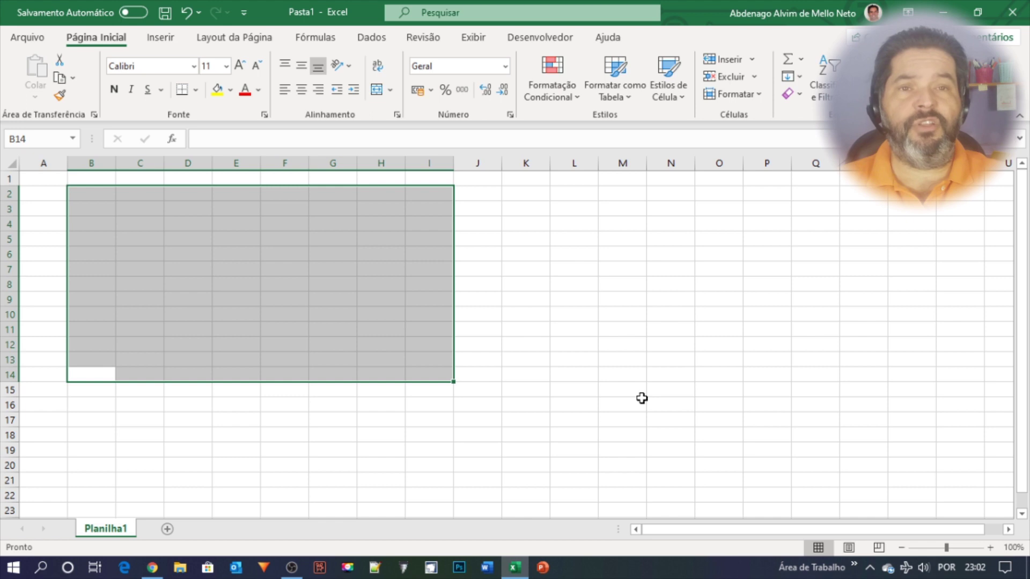
# Advance the active cell column by column within the selected range, from the end of column B through C2 to E10.
pyautogui.press('Return')
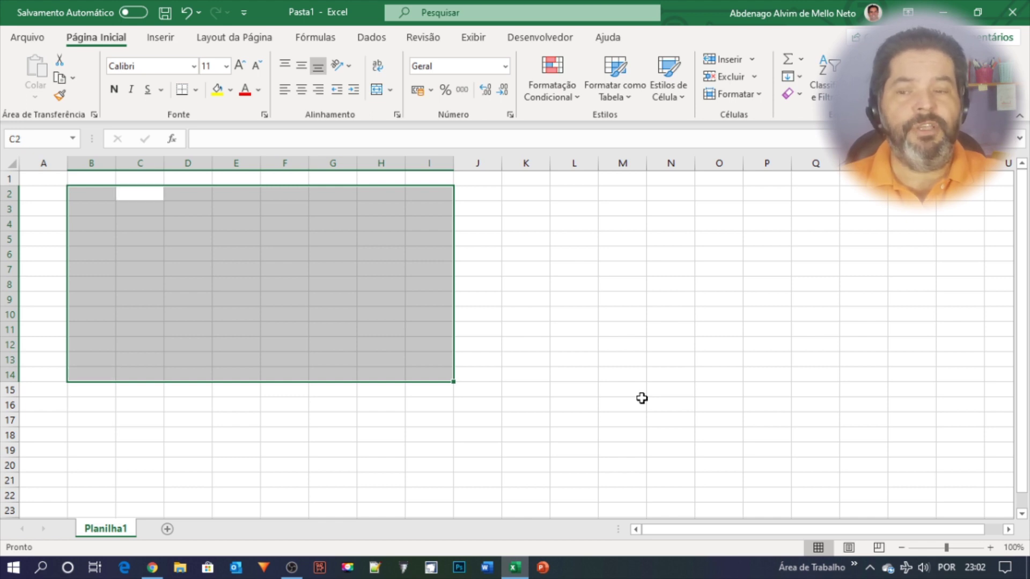
pyautogui.press('Return')
pyautogui.press('Return')
pyautogui.press('Return')
pyautogui.press('Return')
pyautogui.press('Return')
pyautogui.press('Return')
pyautogui.press('Return')
pyautogui.press('Return')
pyautogui.press('Return')
pyautogui.press('Return')
pyautogui.press('Return')
pyautogui.press('Return')
pyautogui.press('Return')
pyautogui.press('Return')
pyautogui.press('Return')
pyautogui.press('Return')
pyautogui.press('Return')
pyautogui.press('Return')
pyautogui.press('Return')
pyautogui.press('Return')
pyautogui.press('Return')
pyautogui.press('Return')
pyautogui.press('Return')
pyautogui.press('Return')
pyautogui.press('Return')
pyautogui.press('Return')
pyautogui.press('Return')
pyautogui.press('Return')
pyautogui.press('Return')
pyautogui.press('Return')
pyautogui.press('Return')
pyautogui.press('Return')
pyautogui.press('Return')
pyautogui.press('Return')
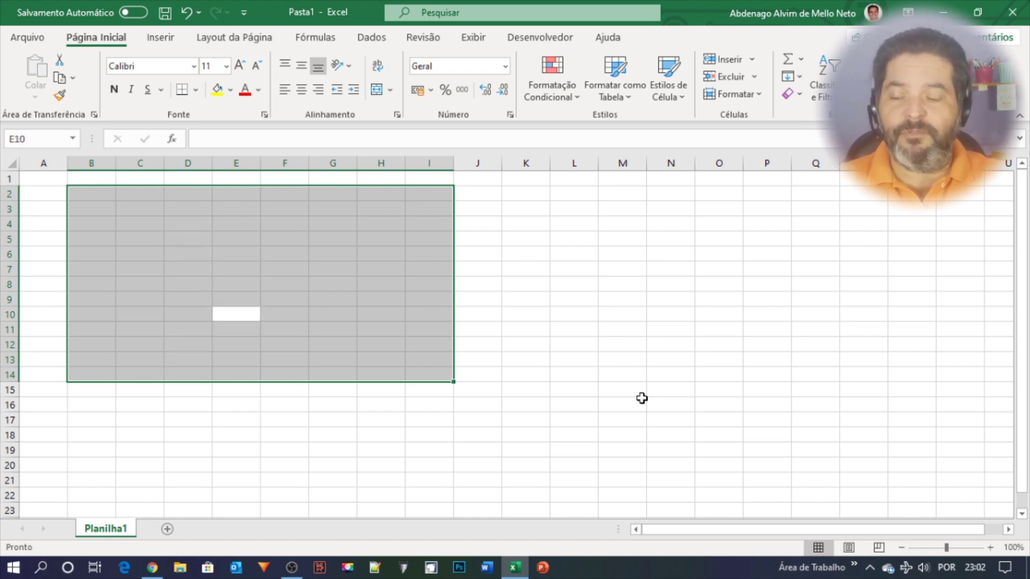
# Advance the active cell row by row within the selected range, from E10 to B13.
pyautogui.press('Tab')
pyautogui.press('Tab')
pyautogui.press('Tab')
pyautogui.press('Tab')
pyautogui.press('Tab')
pyautogui.press('Tab')
pyautogui.press('Tab')
pyautogui.press('Tab')
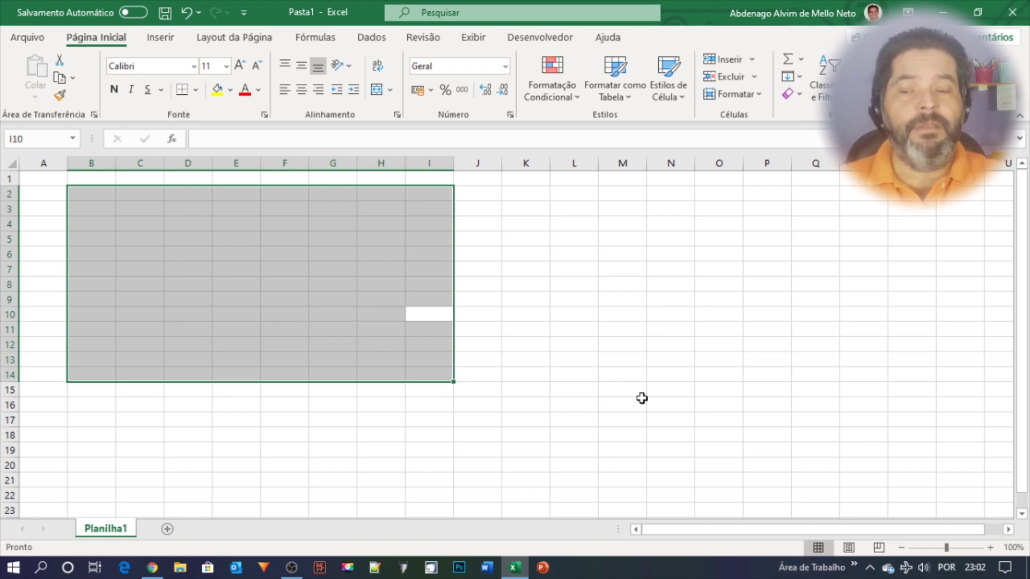
pyautogui.press('Tab')
pyautogui.press('Tab')
pyautogui.press('Tab')
pyautogui.press('Tab')
pyautogui.press('Tab')
pyautogui.press('Tab')
pyautogui.press('Tab')
pyautogui.press('Tab')
pyautogui.press('Tab')
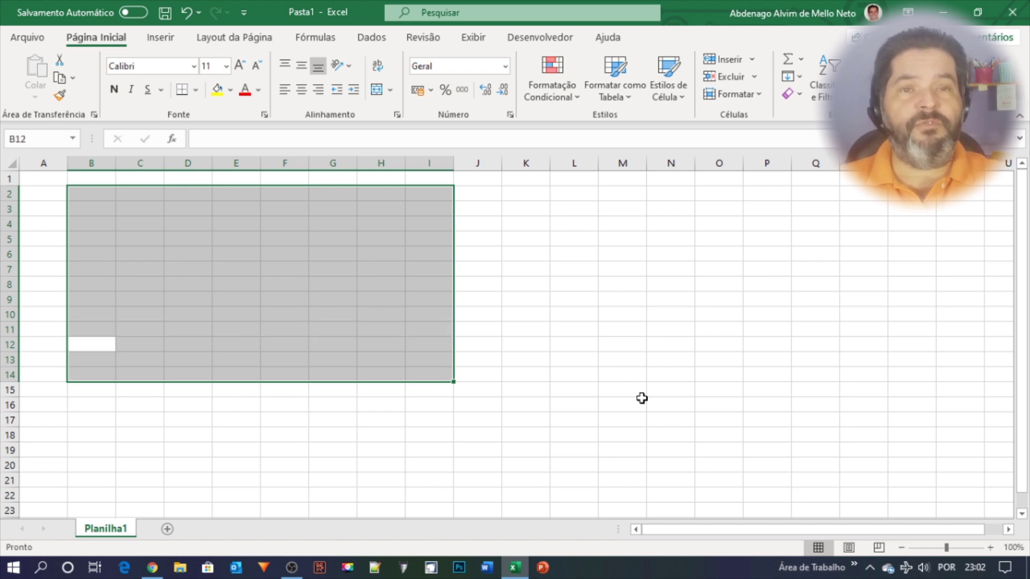
pyautogui.press('Tab')
pyautogui.press('Tab')
pyautogui.press('Tab')
pyautogui.press('Tab')
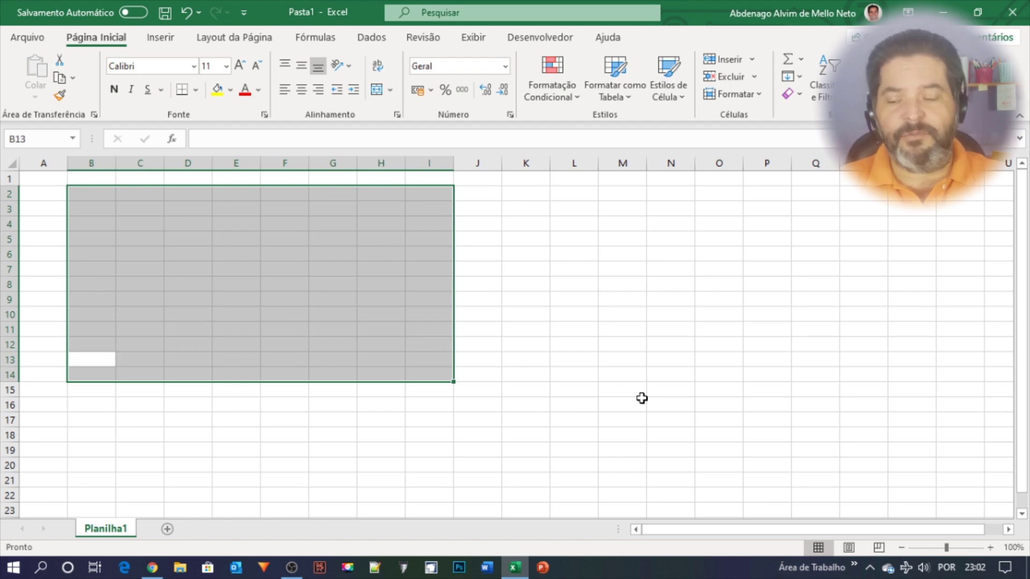
# Step the active cell backward through the selected range, from B13 into row 12, ending on E12.
pyautogui.hotkey('shift', 'Tab')
pyautogui.hotkey('shift', 'Tab')
pyautogui.hotkey('shift', 'Tab')
pyautogui.hotkey('shift', 'Tab')
pyautogui.hotkey('shift', 'Tab')
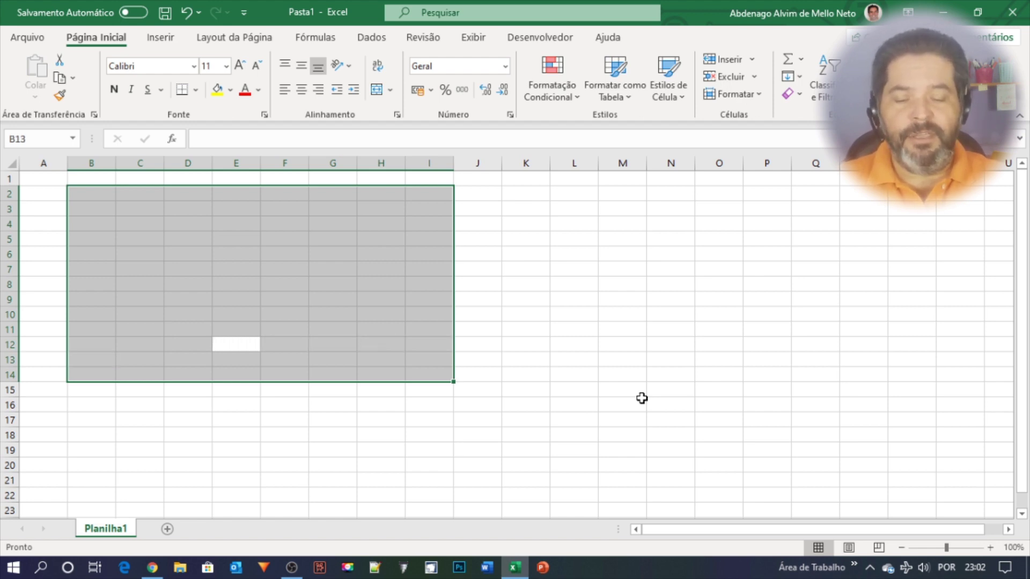
# Move the active cell up column E within the selected range, from E12 to E5.
pyautogui.hotkey('shift', 'Return')
pyautogui.hotkey('shift', 'Return')
pyautogui.hotkey('shift', 'Return')
pyautogui.hotkey('shift', 'Return')
pyautogui.hotkey('shift', 'Return')
pyautogui.hotkey('shift', 'Return')
pyautogui.hotkey('shift', 'Return')
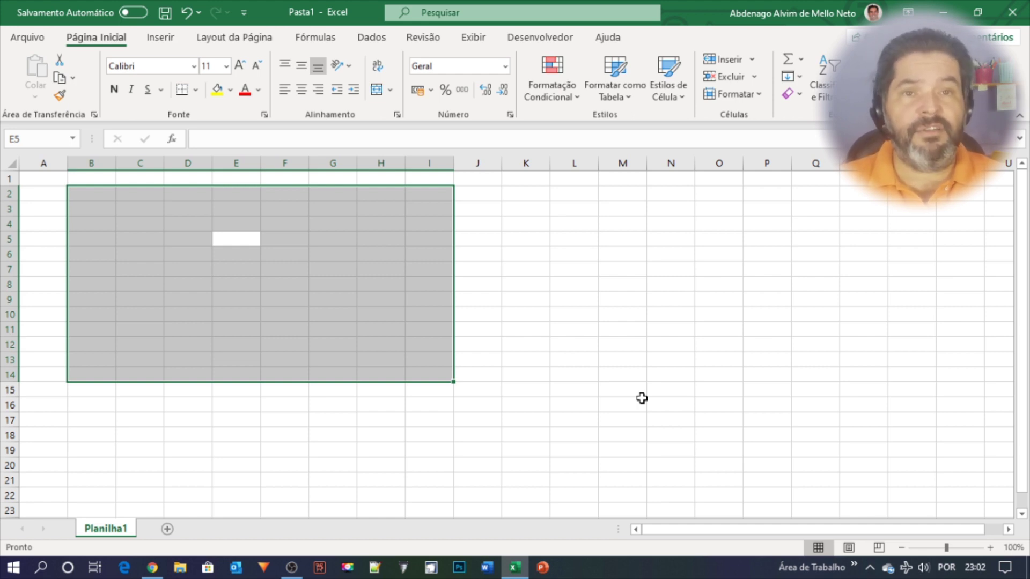
# Clear the range selection and jump to column A of the current row from cell P9 and again from cell P17.
pyautogui.click(477, 254)
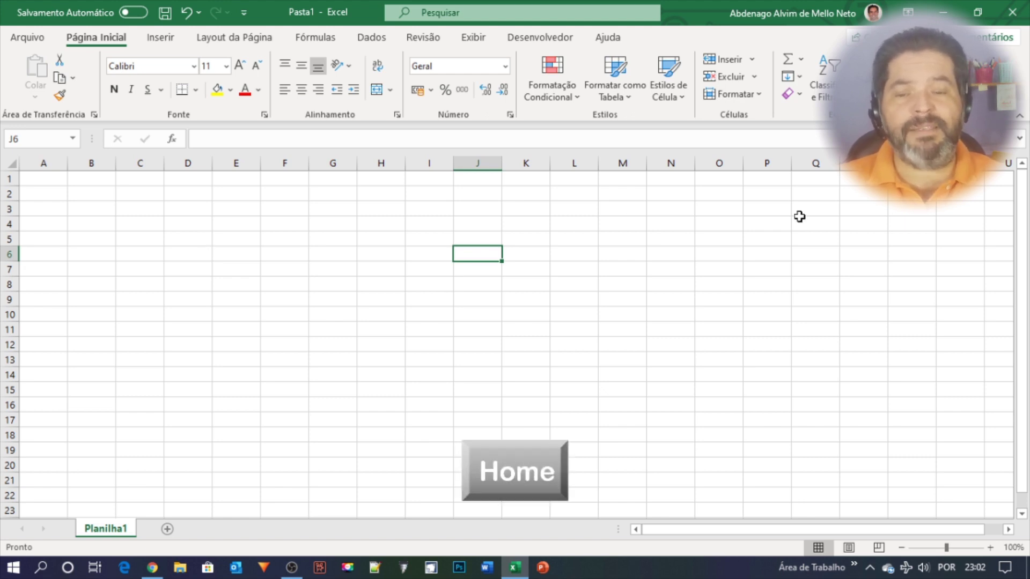
pyautogui.click(787, 301)
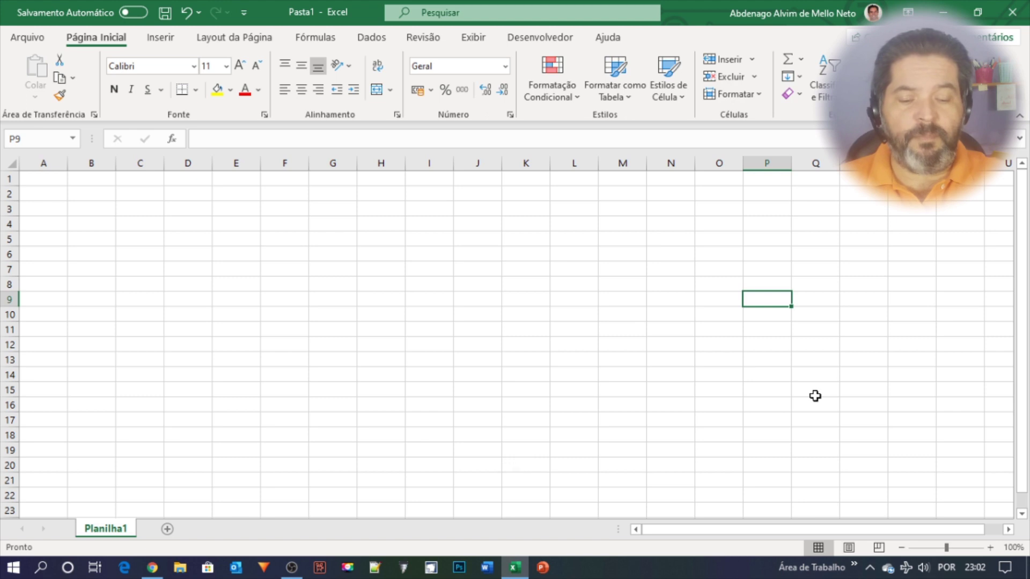
pyautogui.press('Home')
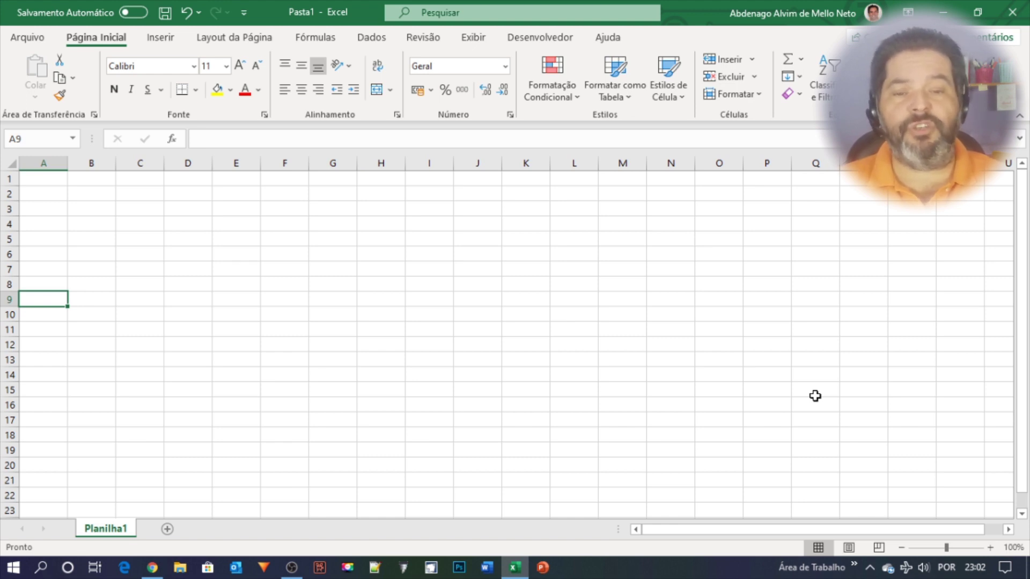
pyautogui.click(772, 423)
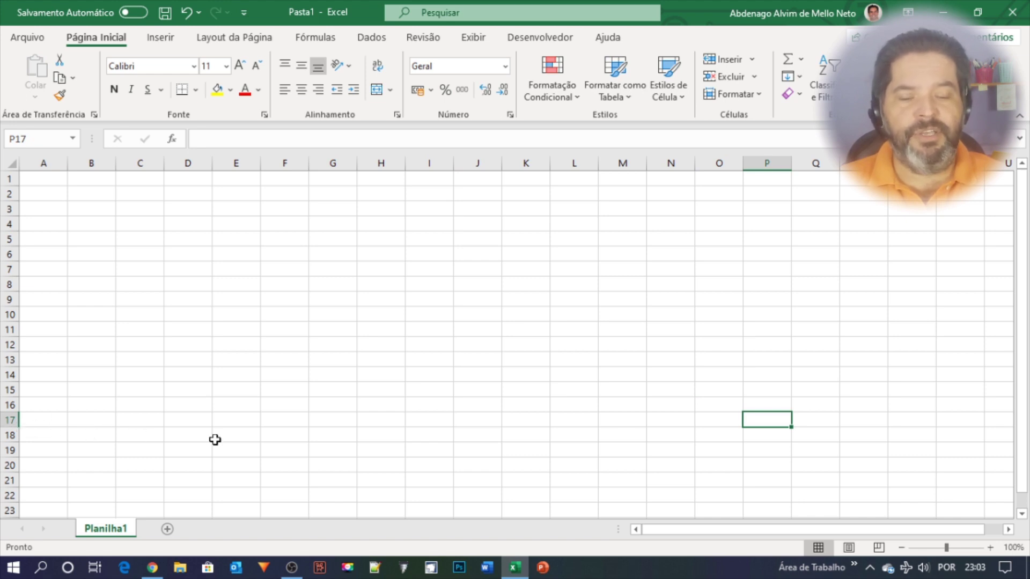
pyautogui.press('Home')
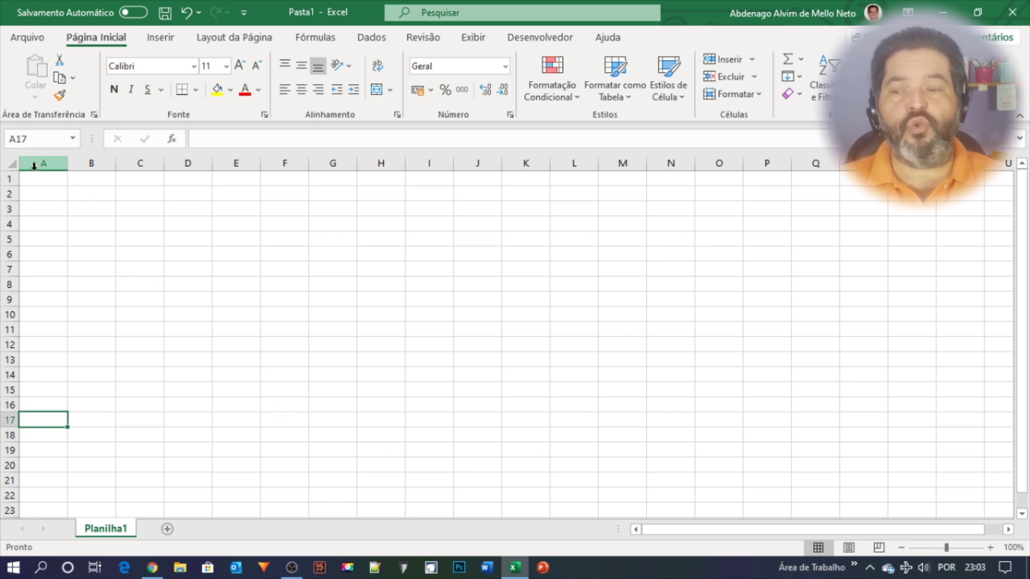
# Jump the active cell around the sheet's edges: up to A1, across to XFD1, down to XFD1048576 and back across to A1048576.
pyautogui.hotkey('ctrl', 'Up')
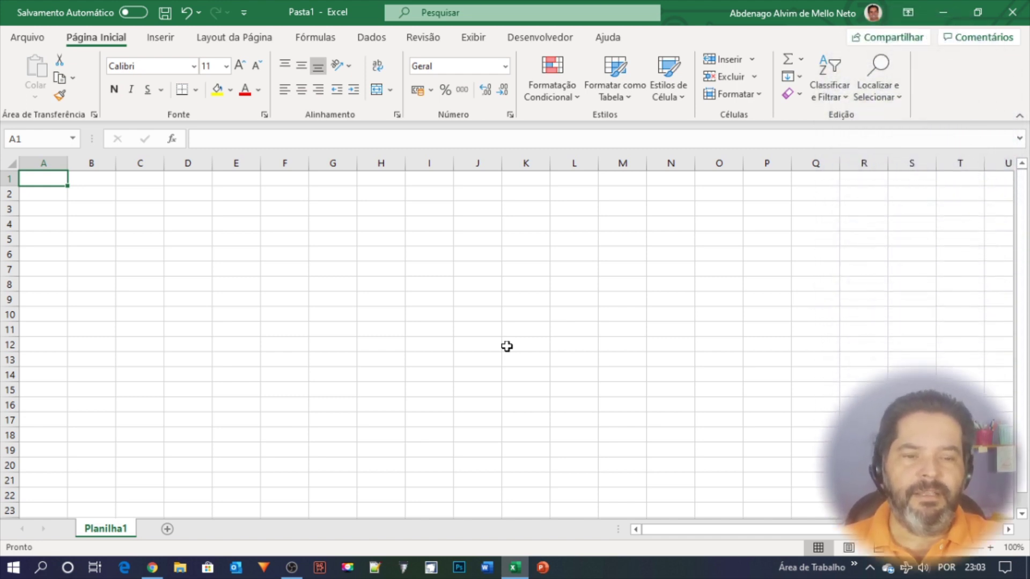
pyautogui.hotkey('ctrl', 'Right')
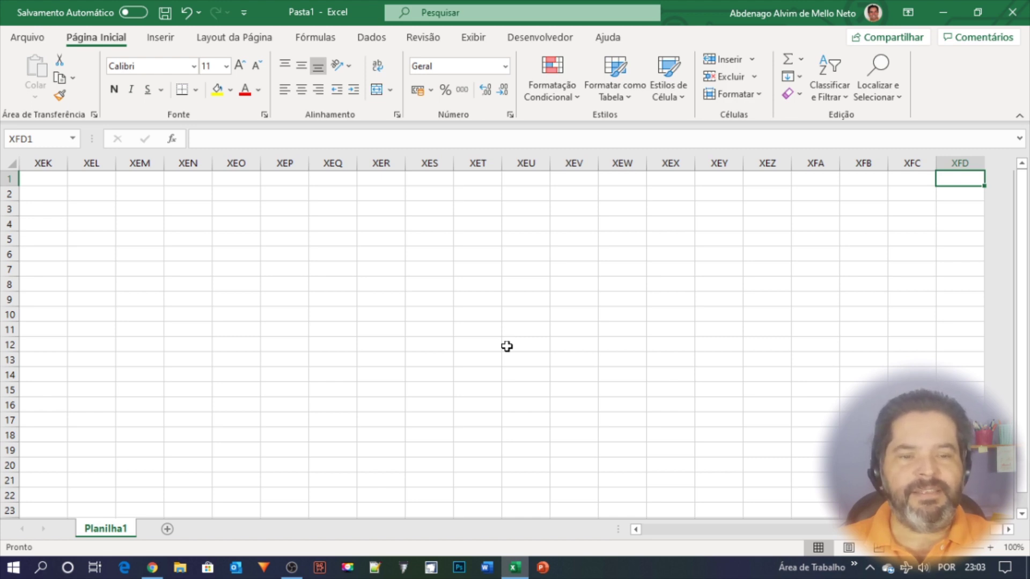
pyautogui.hotkey('ctrl', 'Down')
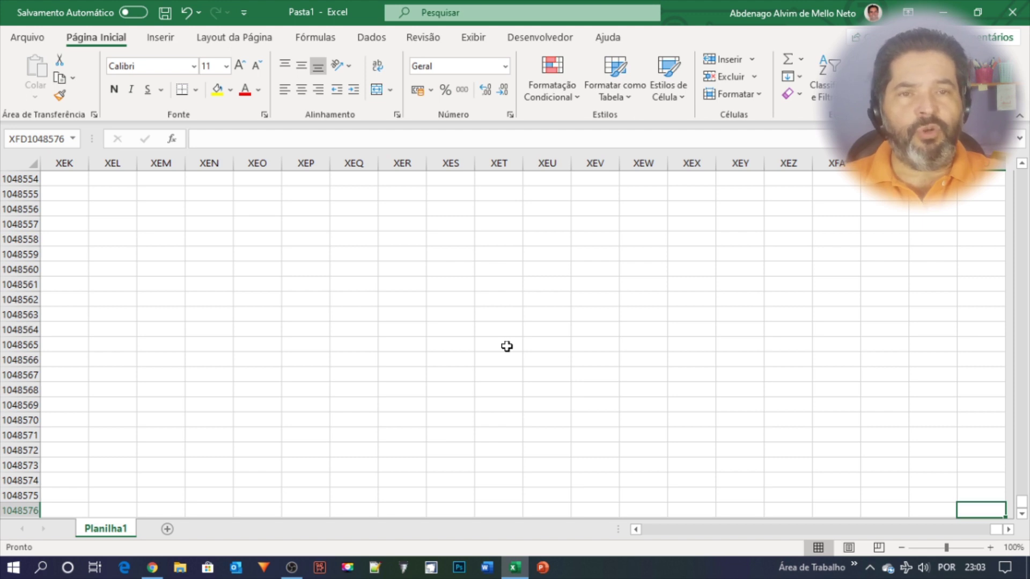
pyautogui.hotkey('ctrl', 'Left')
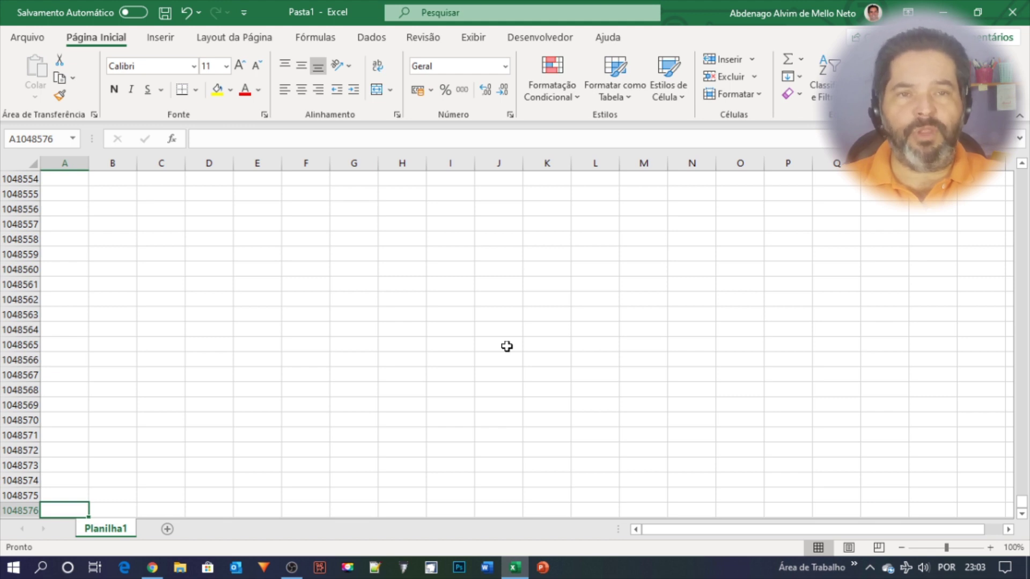
# Return to cell A1 and fill the whole range A1:E8 with the letter a in one entry.
pyautogui.hotkey('ctrl', 'Up')
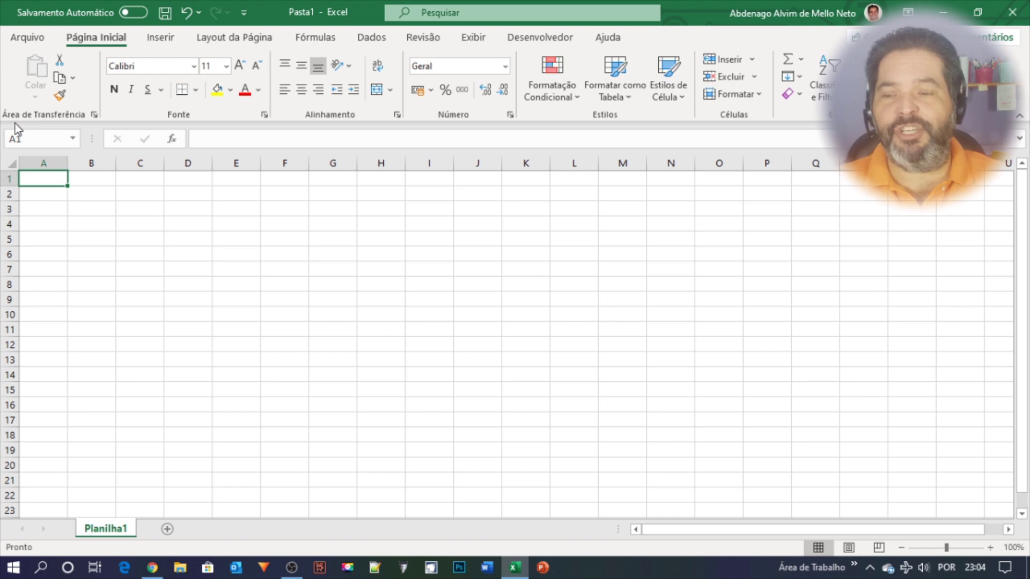
pyautogui.moveTo(42, 180); pyautogui.dragTo(255, 284)
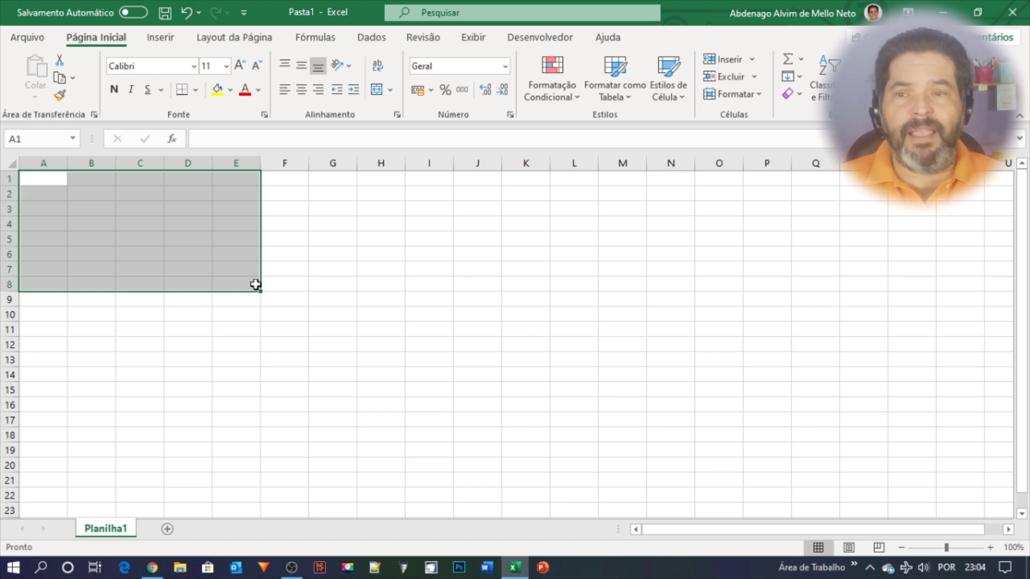
pyautogui.write('a')
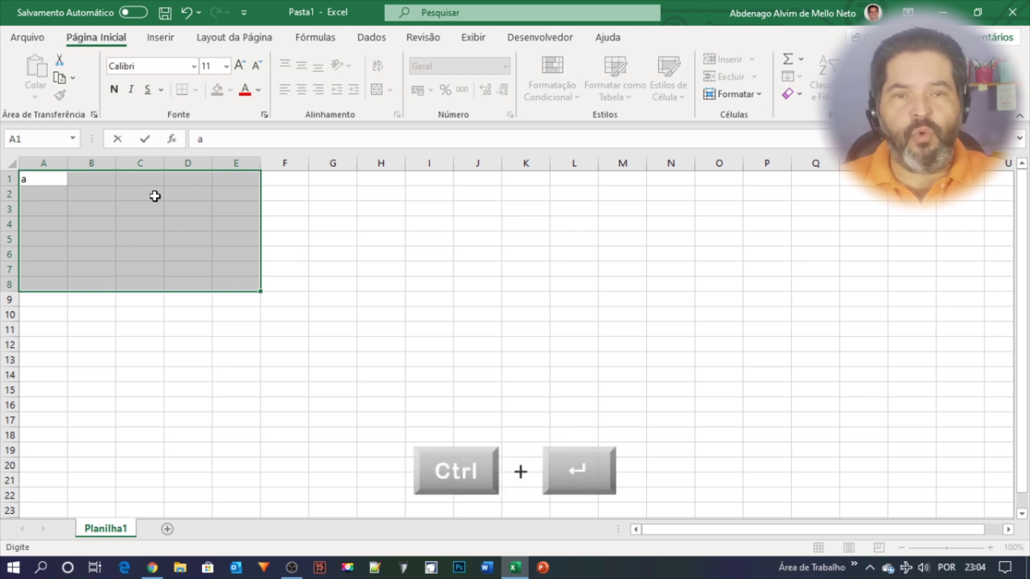
pyautogui.hotkey('ctrl', 'Return')
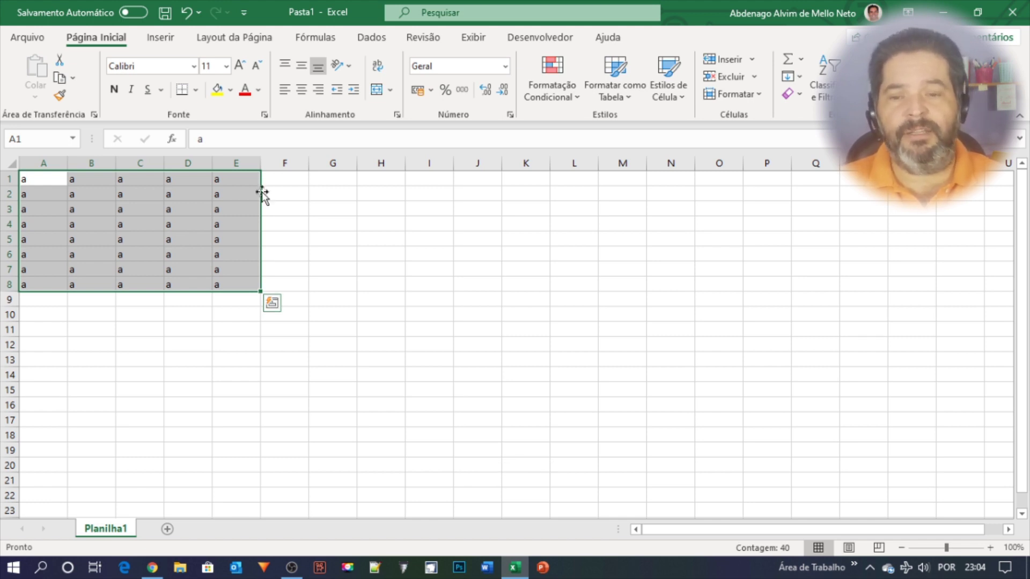
# Fill the range K1:Q10 with the letter b in one entry.
pyautogui.moveTo(532, 183); pyautogui.dragTo(794, 308)
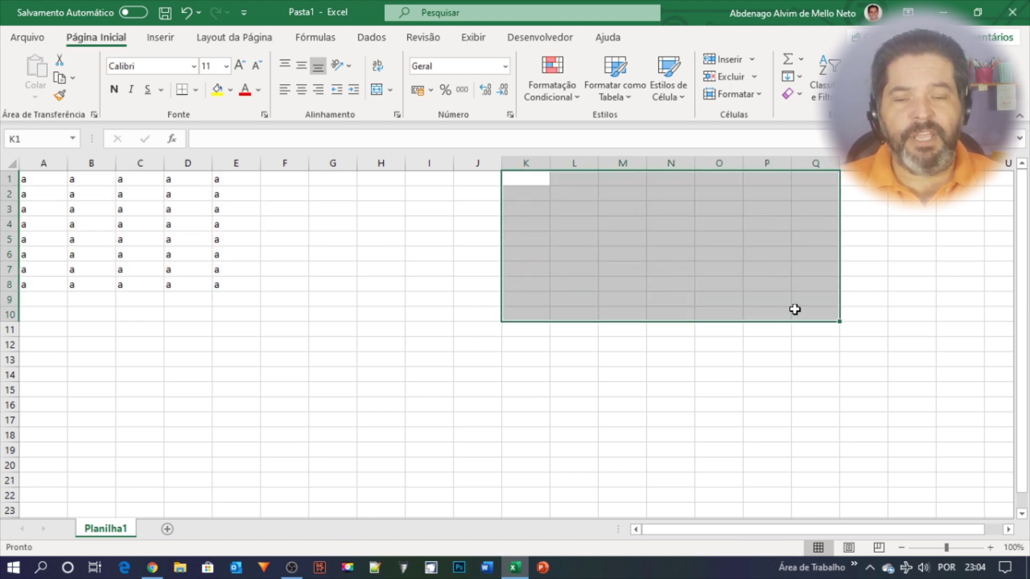
pyautogui.write('b')
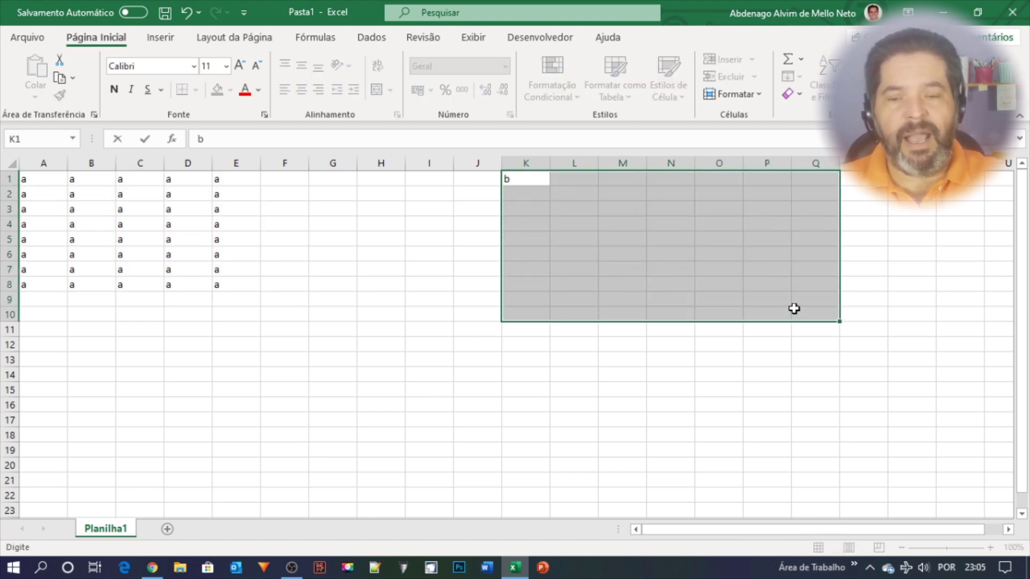
pyautogui.hotkey('ctrl', 'Return')
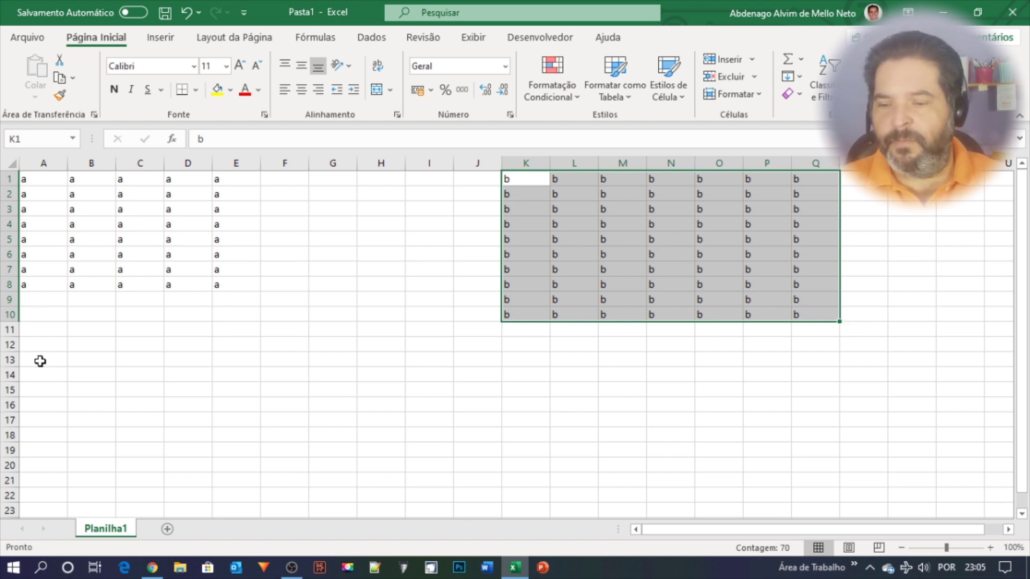
# Fill the range A14:F21 with the letter c in one entry.
pyautogui.moveTo(33, 369); pyautogui.dragTo(272, 481)
pyautogui.write('c')
pyautogui.hotkey('ctrl', 'Return')
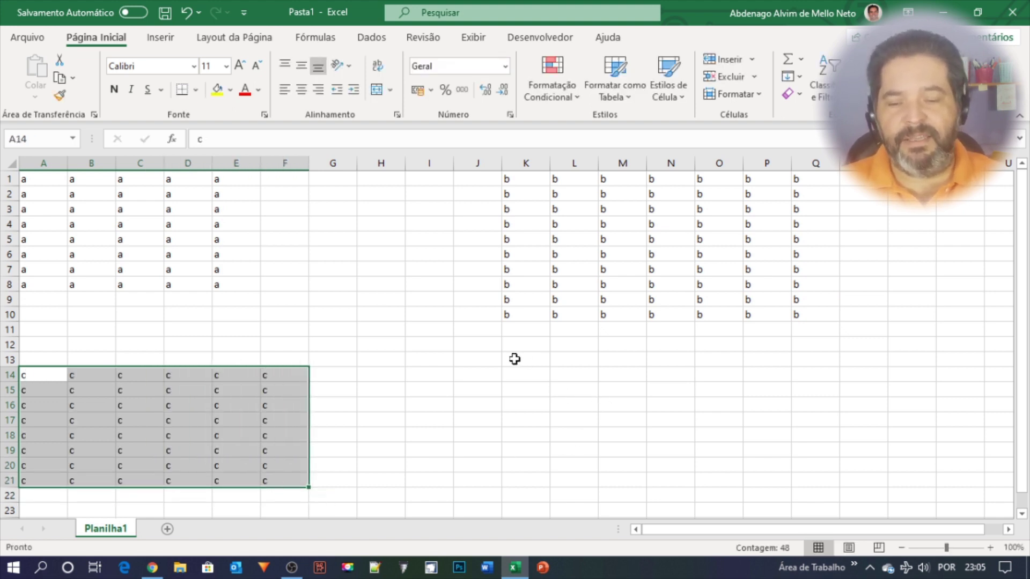
# Fill the range K13:N18 with the letter d in one entry.
pyautogui.moveTo(513, 366); pyautogui.dragTo(660, 432)
pyautogui.write('d')
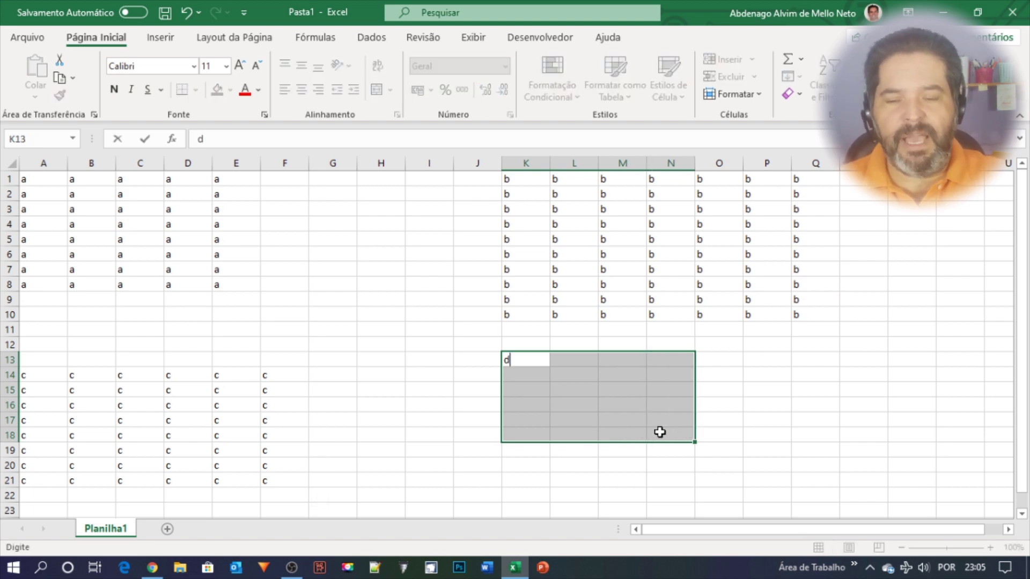
pyautogui.hotkey('ctrl', 'Return')
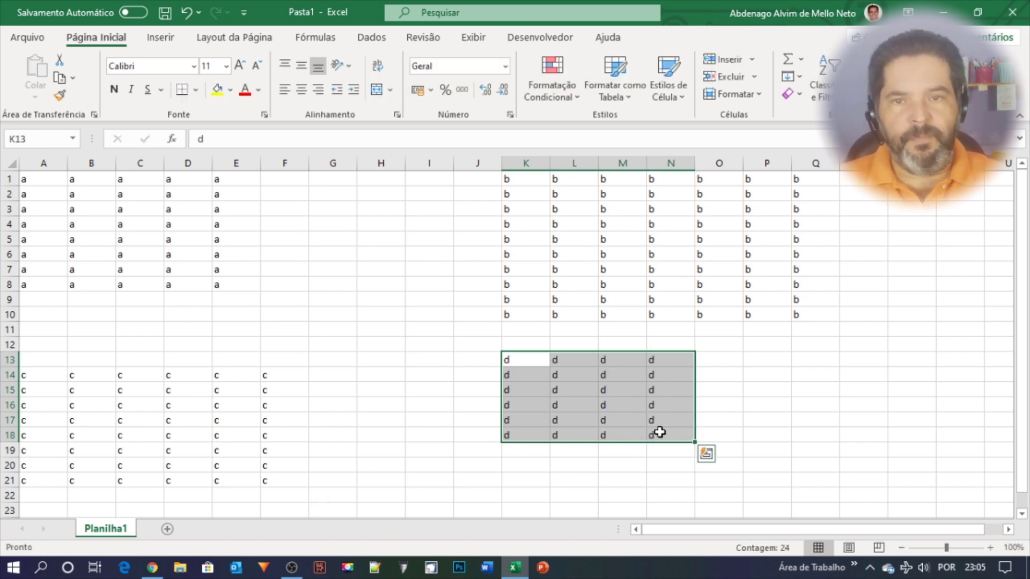
# Select cell A2 and move the active cell one column at a time along row 2 to E2.
pyautogui.click(33, 194)
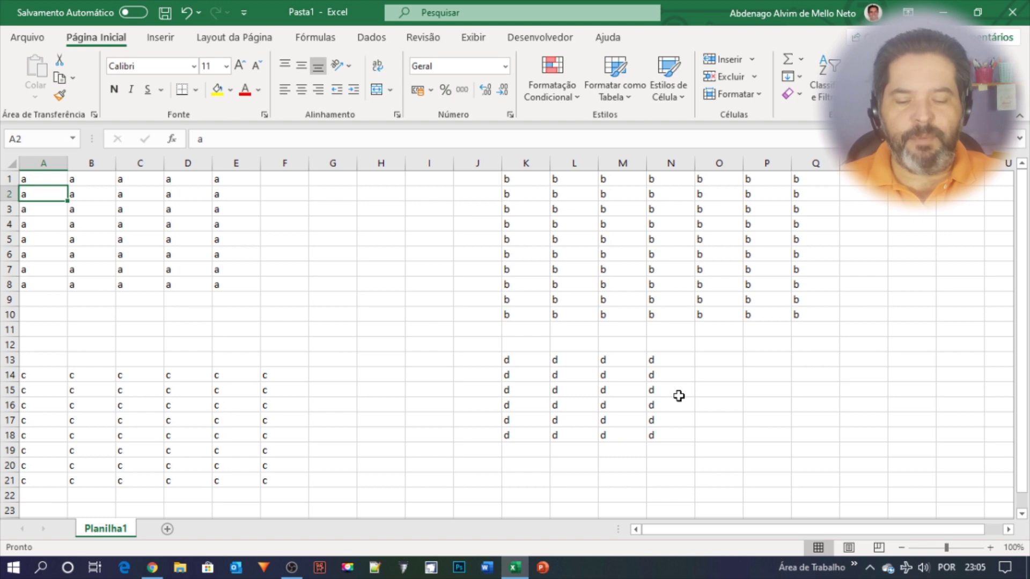
pyautogui.press('Right')
pyautogui.press('Right')
pyautogui.press('Right')
pyautogui.press('Right')
# Jump the active cell around the edges of the block of a's, passing its corners and ending on A1.
pyautogui.hotkey('ctrl', 'Down')
pyautogui.hotkey('ctrl', 'Left')
pyautogui.hotkey('ctrl', 'Up')
pyautogui.hotkey('ctrl', 'Right')
pyautogui.press('Down')
pyautogui.hotkey('ctrl', 'Down')
pyautogui.hotkey('ctrl', 'Up')
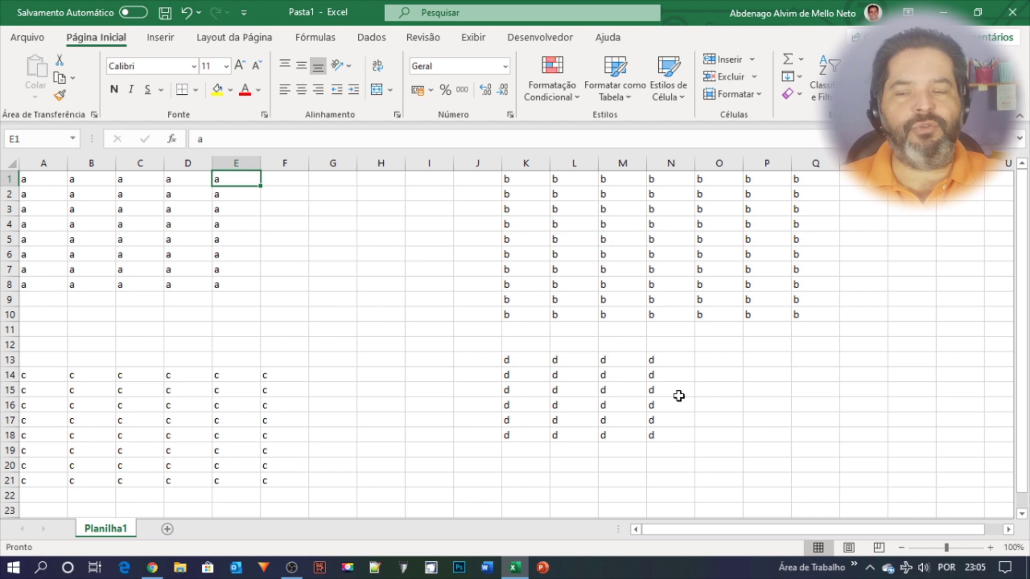
pyautogui.hotkey('ctrl', 'Left')
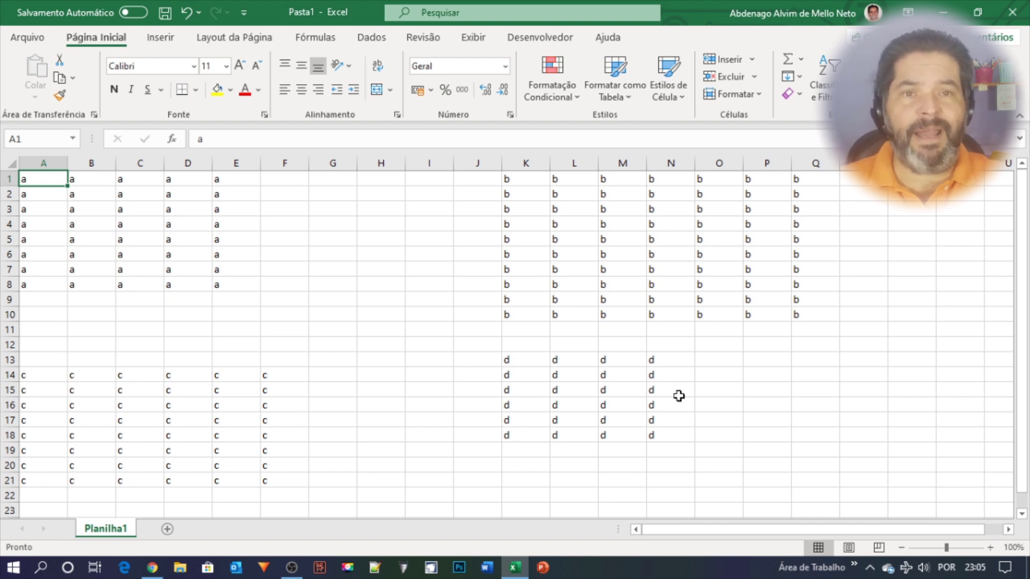
# Jump the active cell between data block edges from A1 to E1, K1, K10 and K13.
pyautogui.hotkey('ctrl', 'Right')
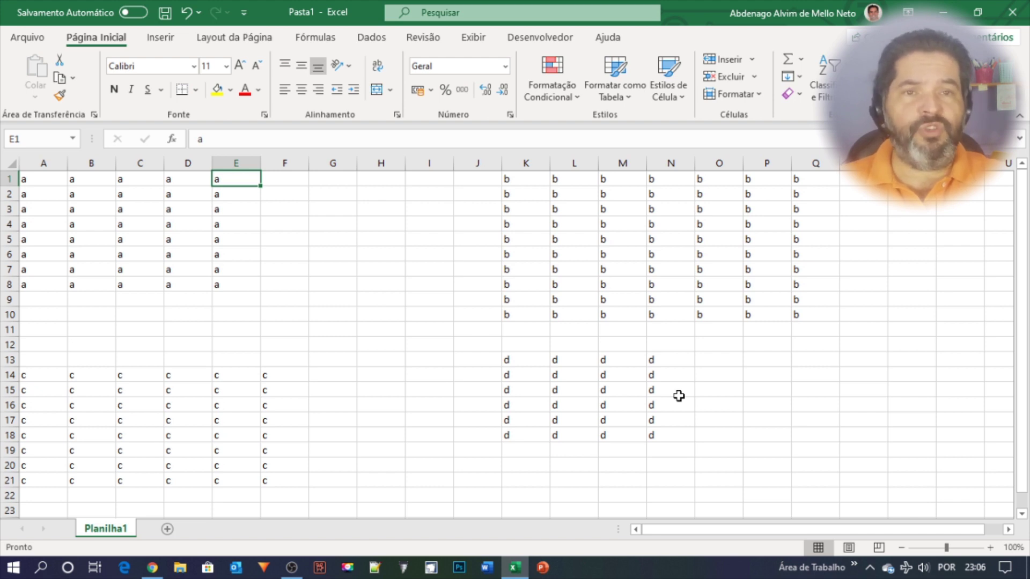
pyautogui.hotkey('ctrl', 'Right')
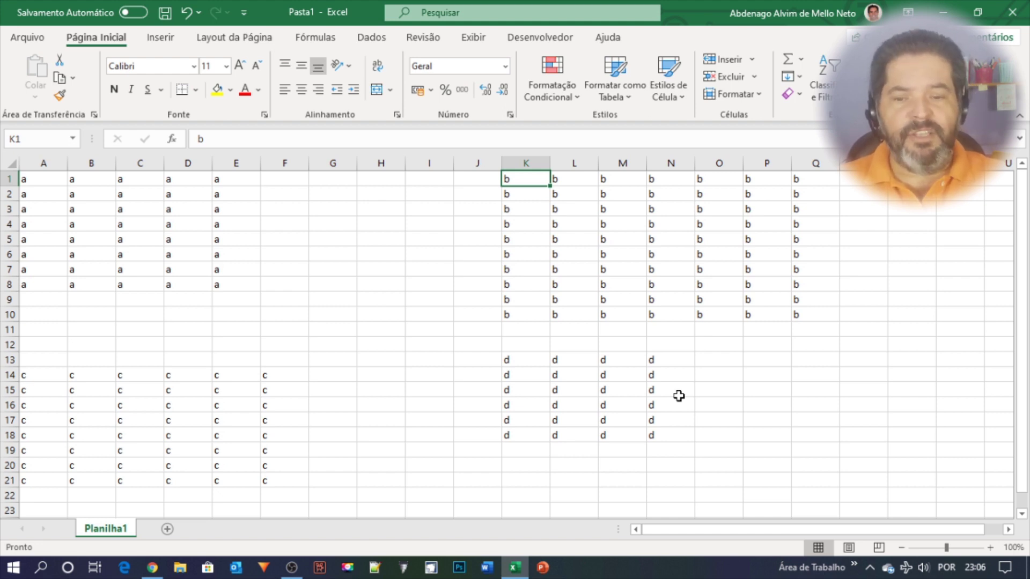
pyautogui.hotkey('ctrl', 'Down')
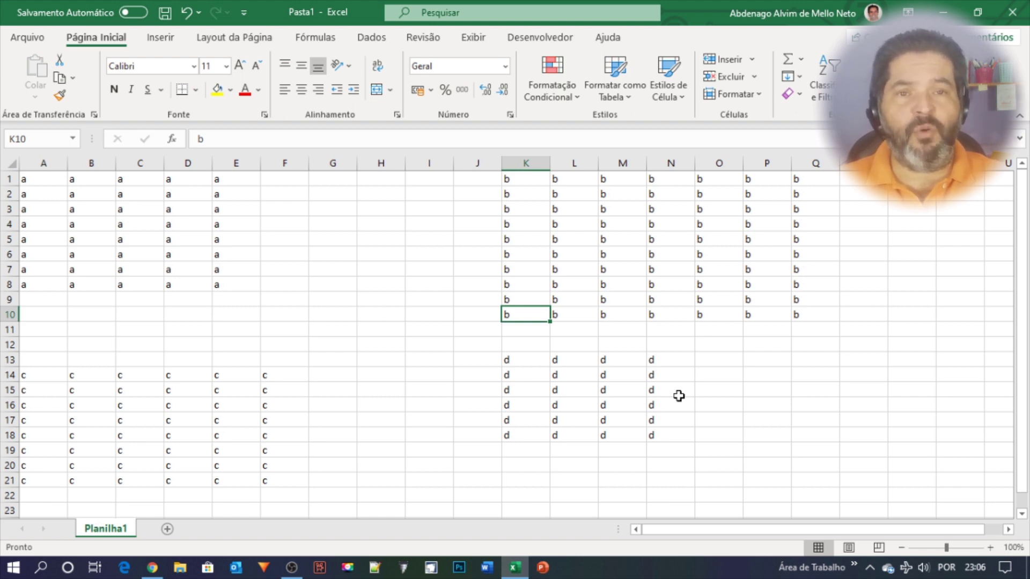
pyautogui.hotkey('ctrl', 'Down')
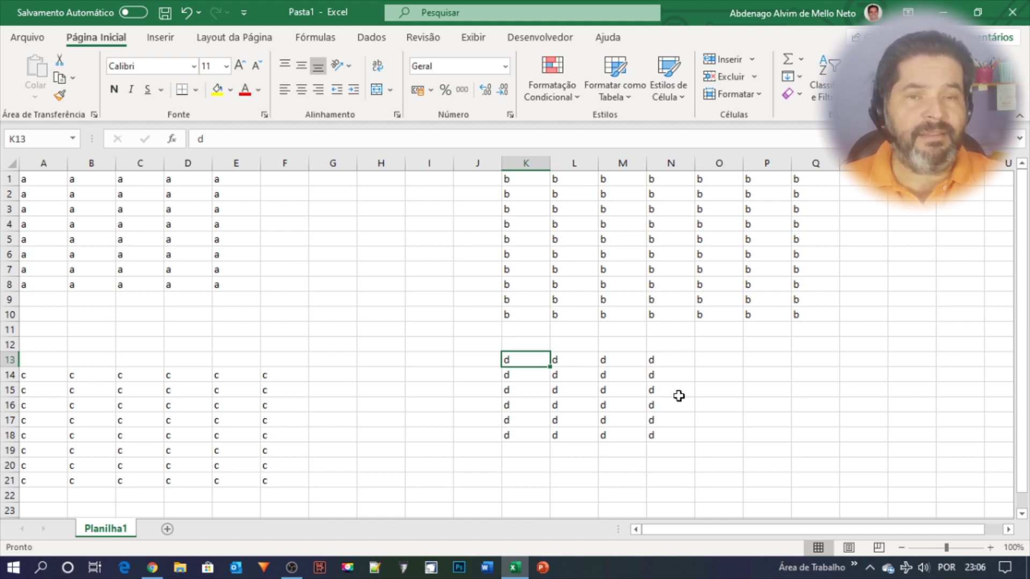
# Move the active cell down to K16 and jump across to the edge of the c block at F16.
pyautogui.press('Down')
pyautogui.press('Down')
pyautogui.press('Down')
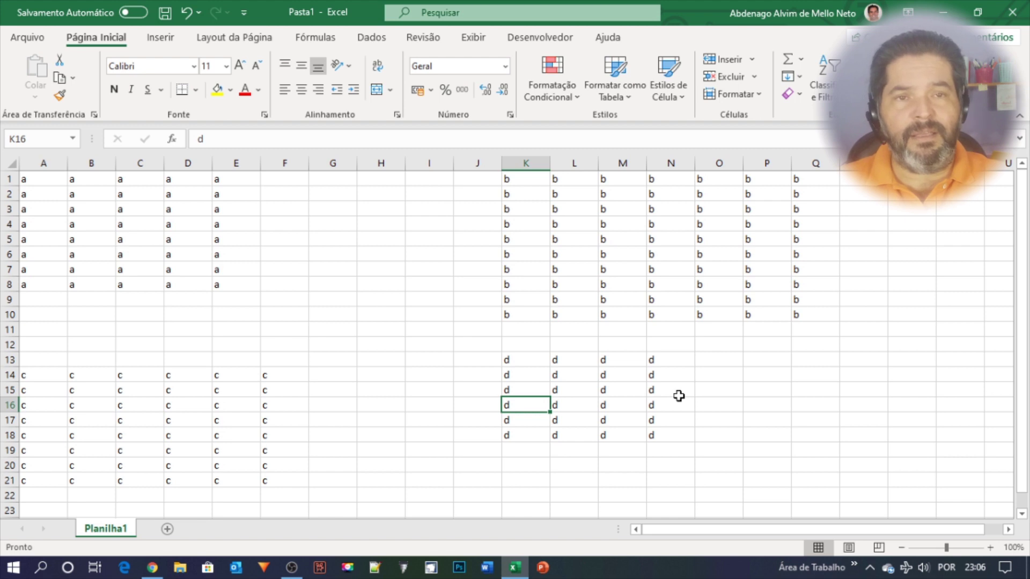
pyautogui.hotkey('ctrl', 'Left')
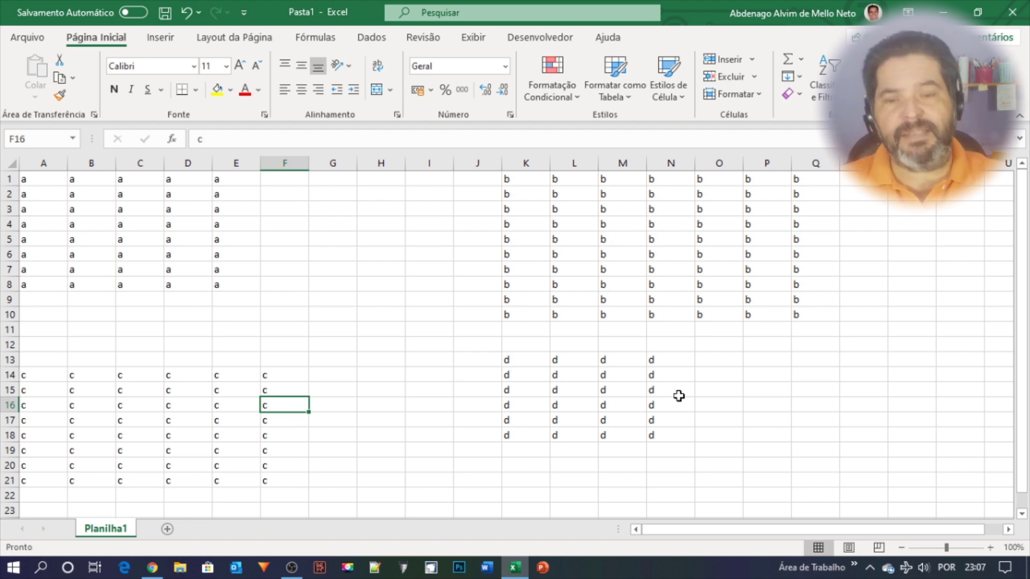
# Move the active cell back along row 16 to K16, and jump up to K13 and across to A13.
pyautogui.press('Right')
pyautogui.press('Right')
pyautogui.press('Right')
pyautogui.press('Right')
pyautogui.press('Right')
pyautogui.hotkey('ctrl', 'Up')
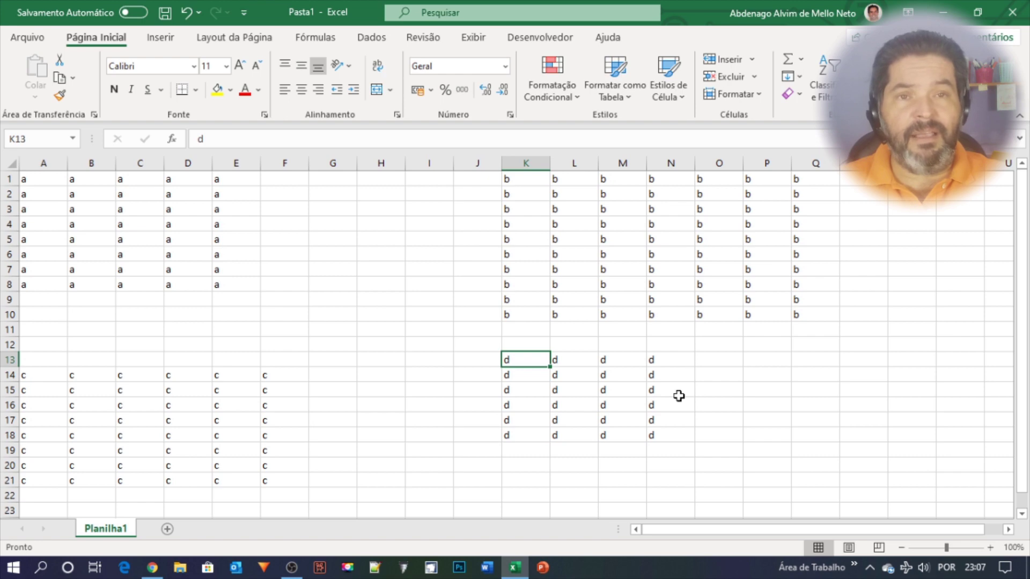
pyautogui.hotkey('ctrl', 'Left')
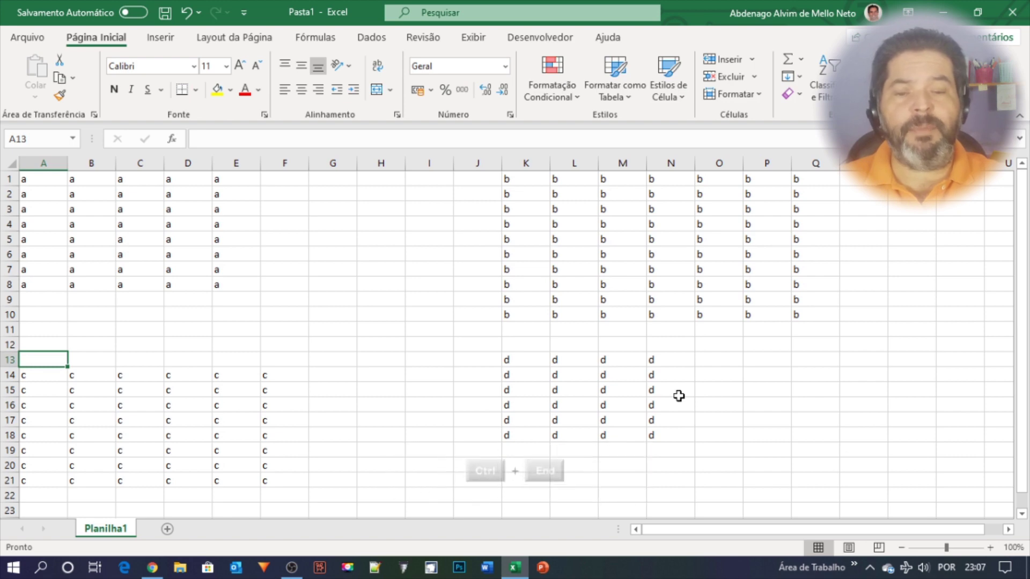
# Jump to the last cell of the used area, Q21, and after selecting M16 and O11 return to the sheet's first cell.
pyautogui.hotkey('ctrl', 'End')
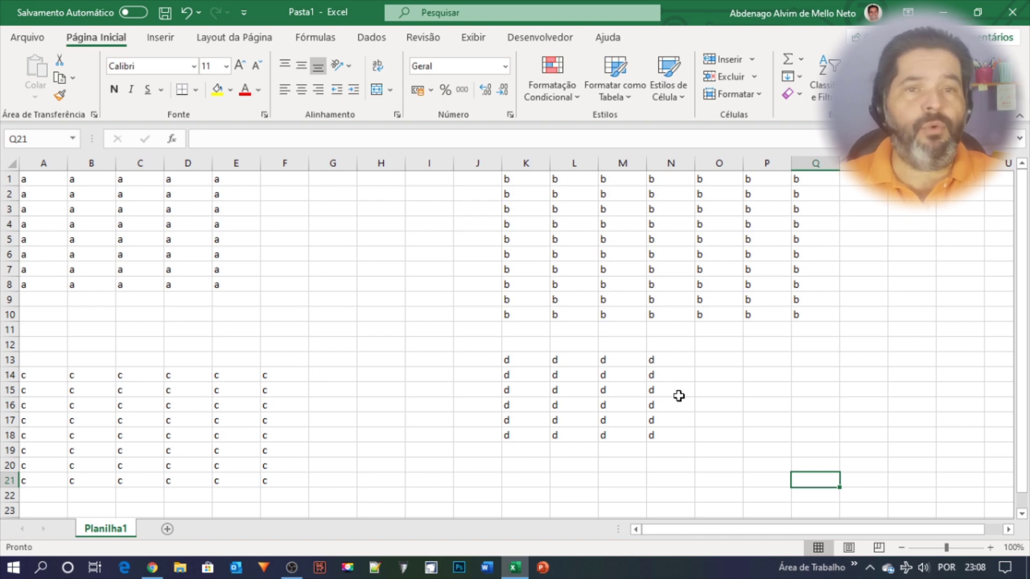
pyautogui.click(602, 407)
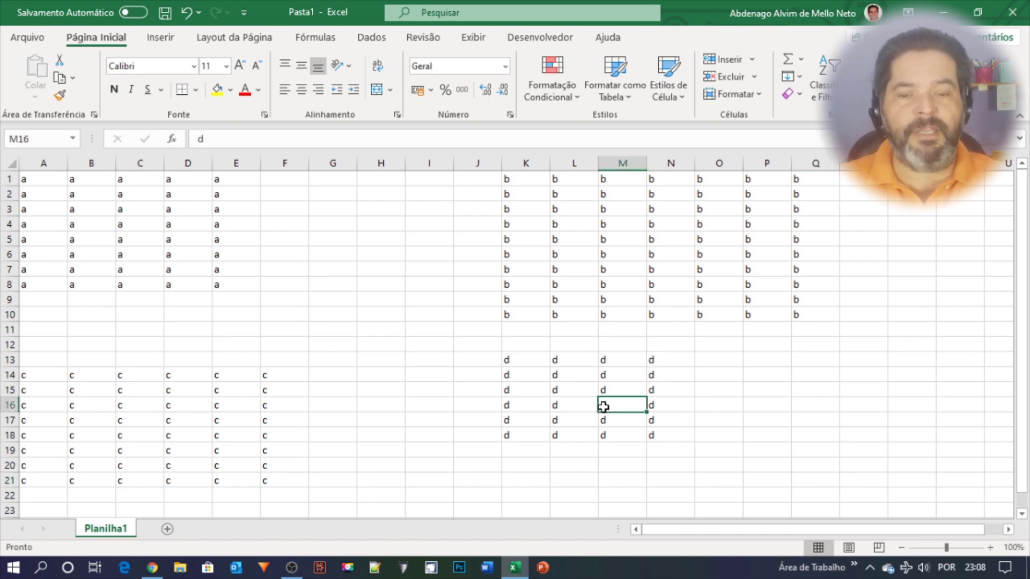
pyautogui.click(704, 333)
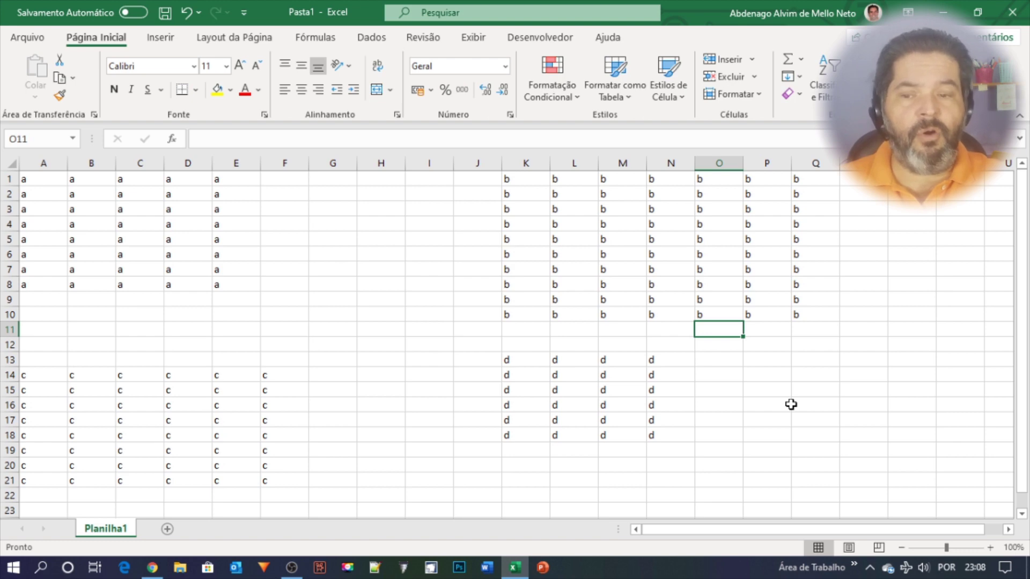
pyautogui.hotkey('ctrl', 'Home')
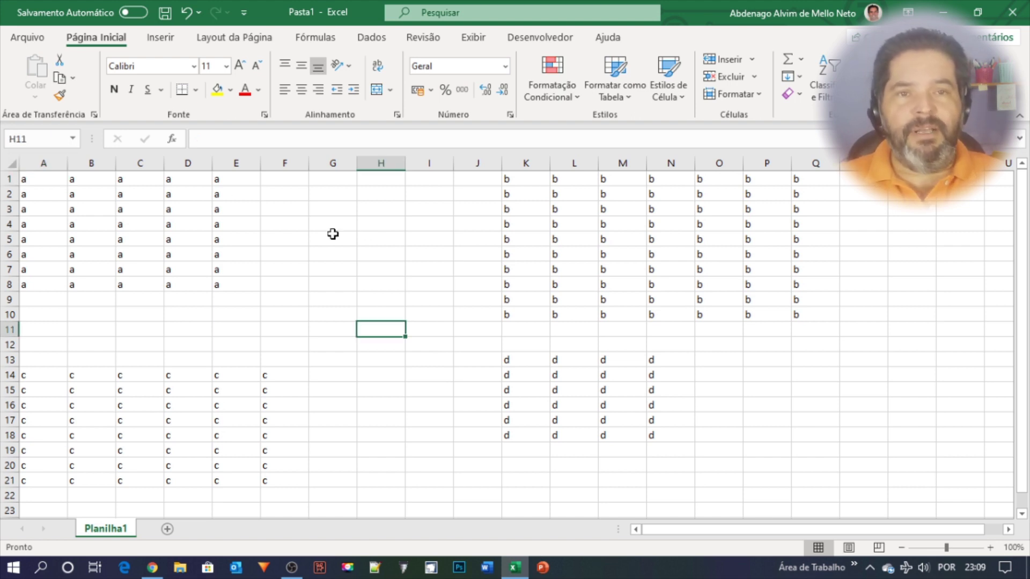
# Go directly to cell XD45 by entering its reference, and return to cell A1.
pyautogui.click(35, 138)
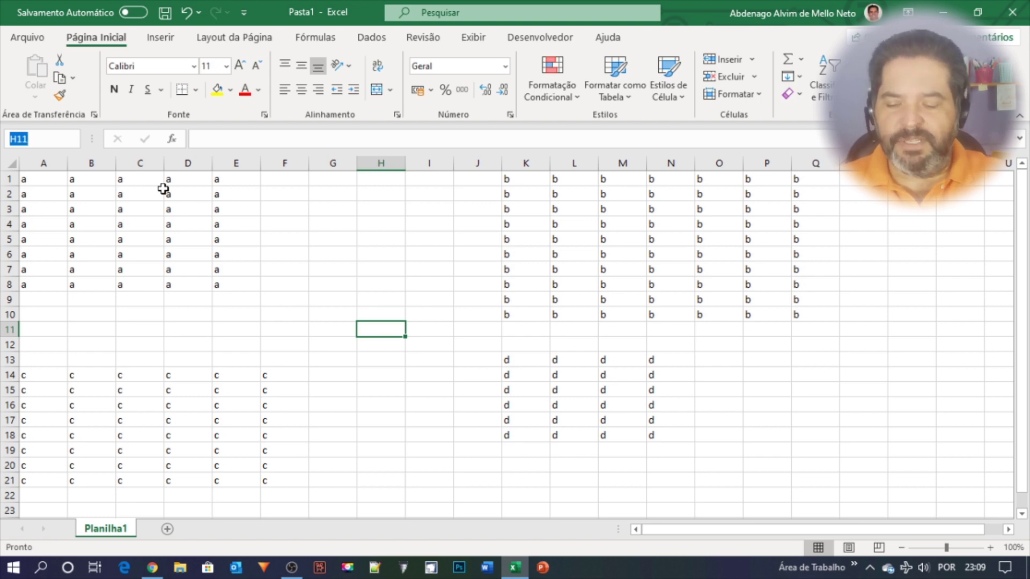
pyautogui.write('xd')
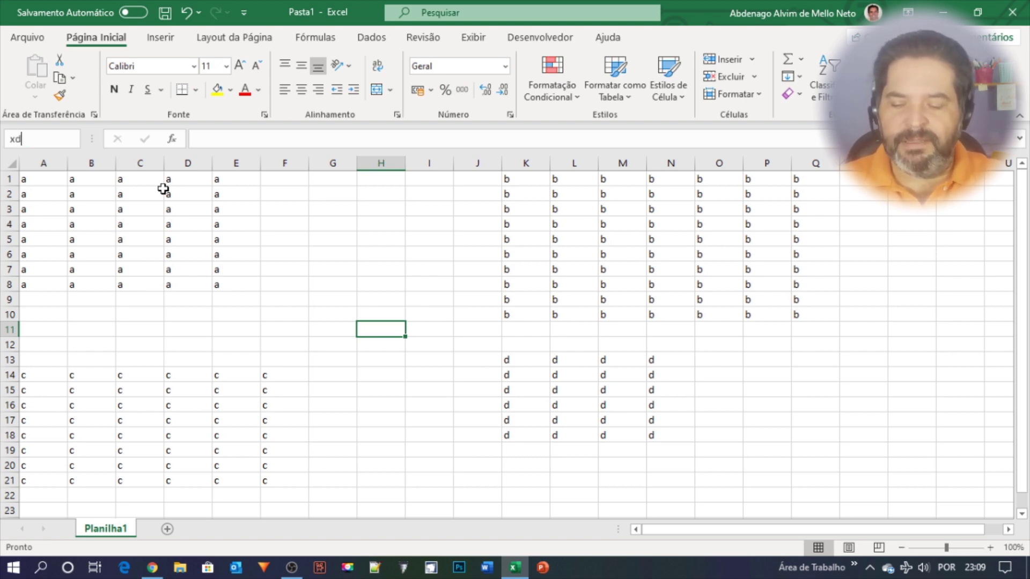
pyautogui.write('45')
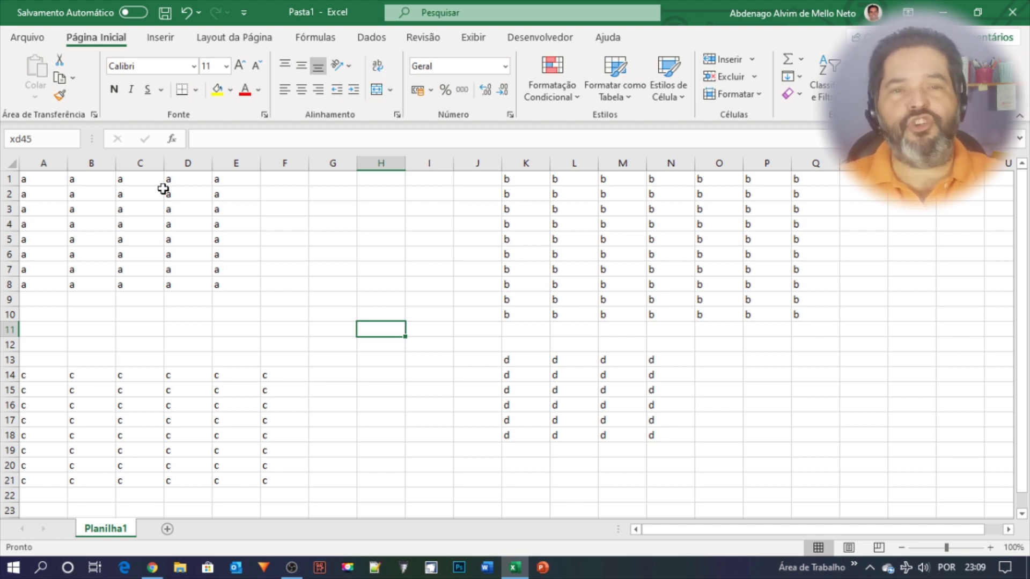
pyautogui.press('Return')
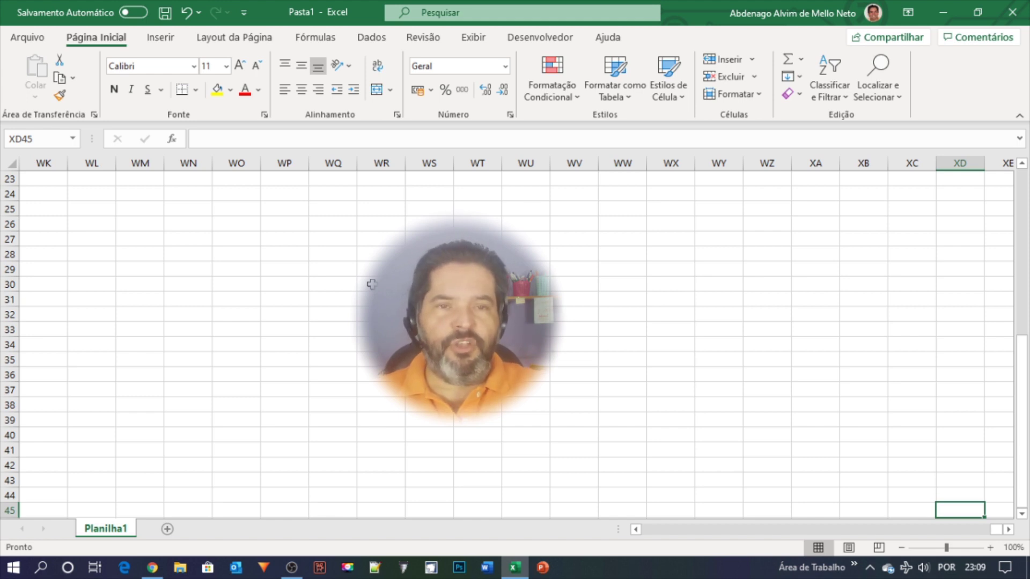
pyautogui.hotkey('ctrl', 'Home')
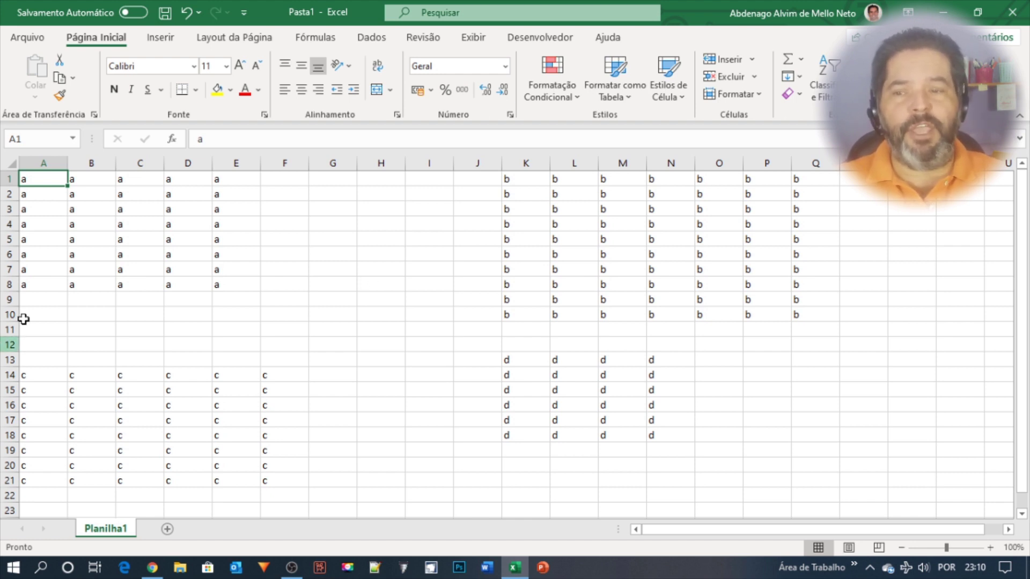
# Look through the recent workbooks on the start page and show the Open page with its recent files.
pyautogui.click(29, 36)
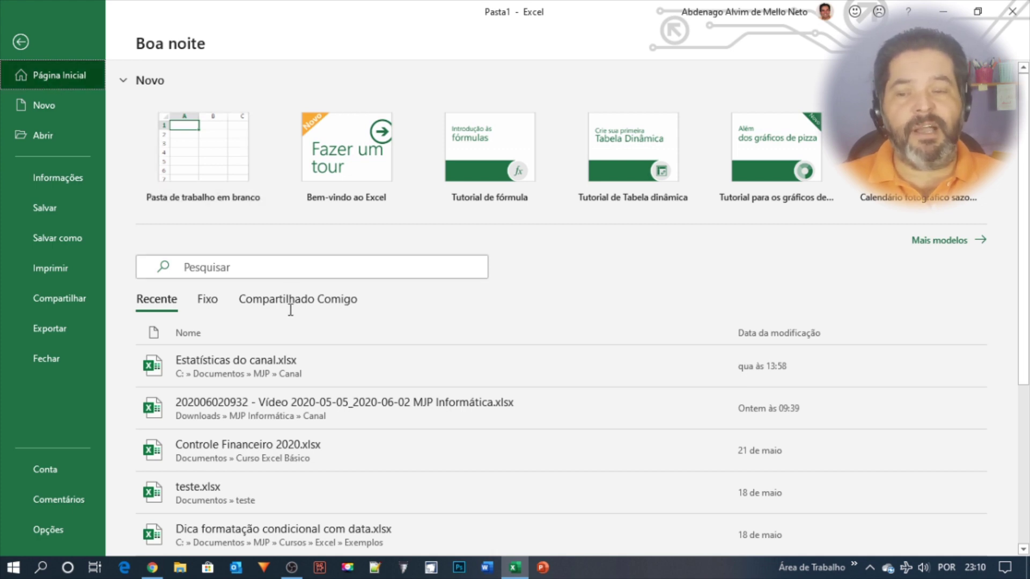
pyautogui.scroll(-2, 288, 309)
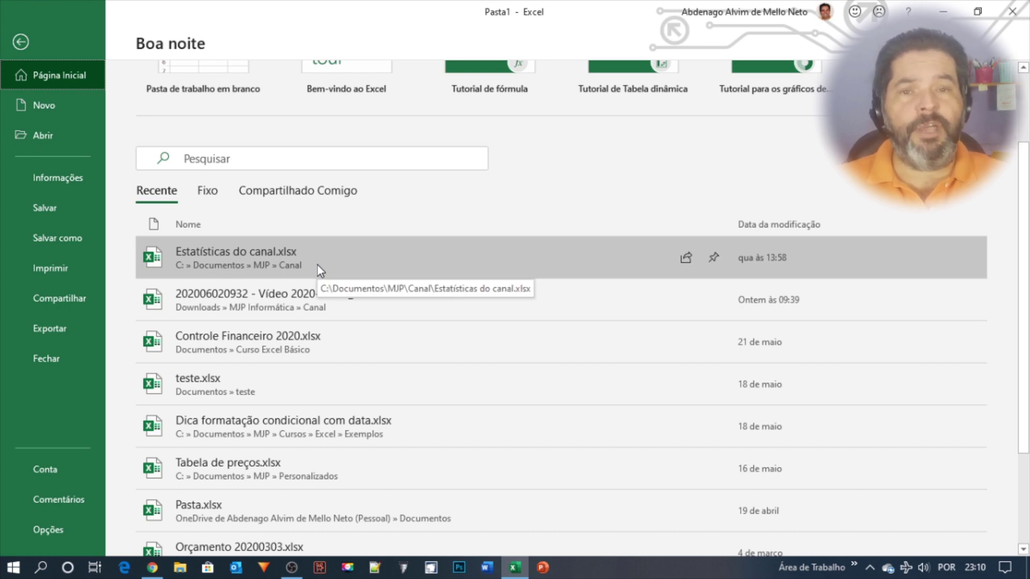
pyautogui.scroll(-3, 306, 419)
pyautogui.scroll(5, 312, 372)
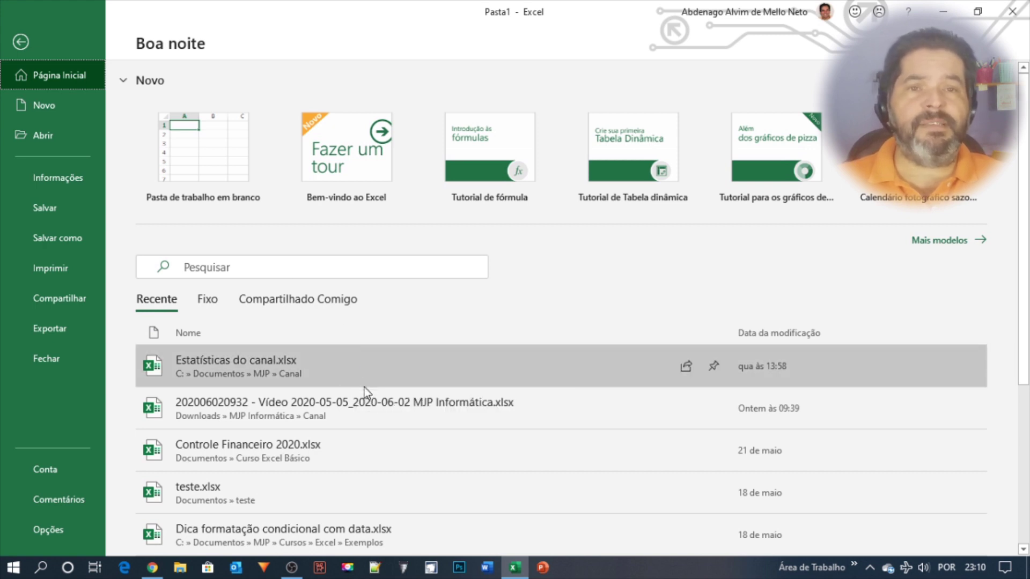
pyautogui.scroll(-1, 352, 365)
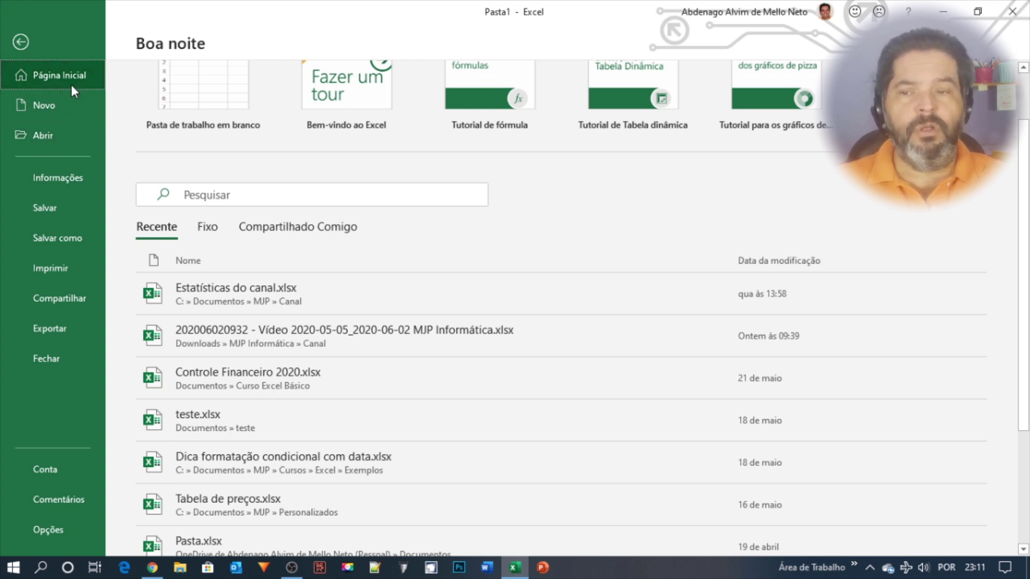
pyautogui.click(49, 139)
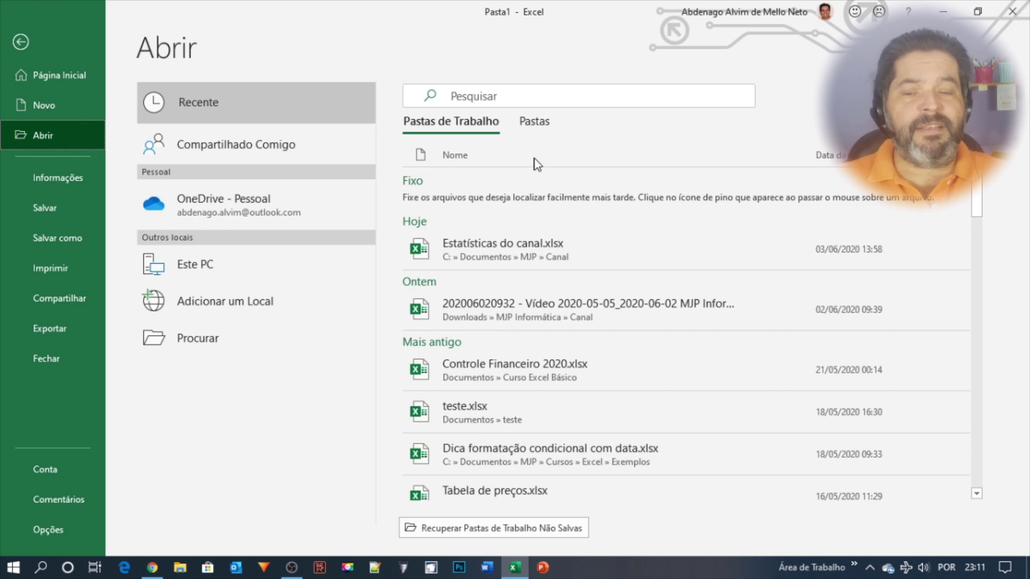
# Look through the list of recently used workbooks on the Open page.
pyautogui.scroll(-3, 584, 185)
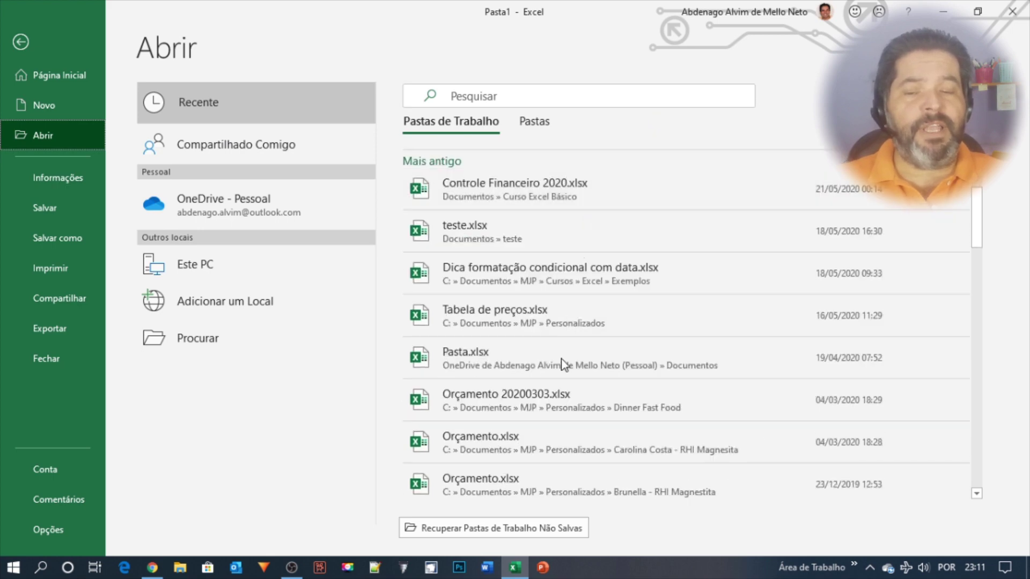
pyautogui.scroll(3, 565, 350)
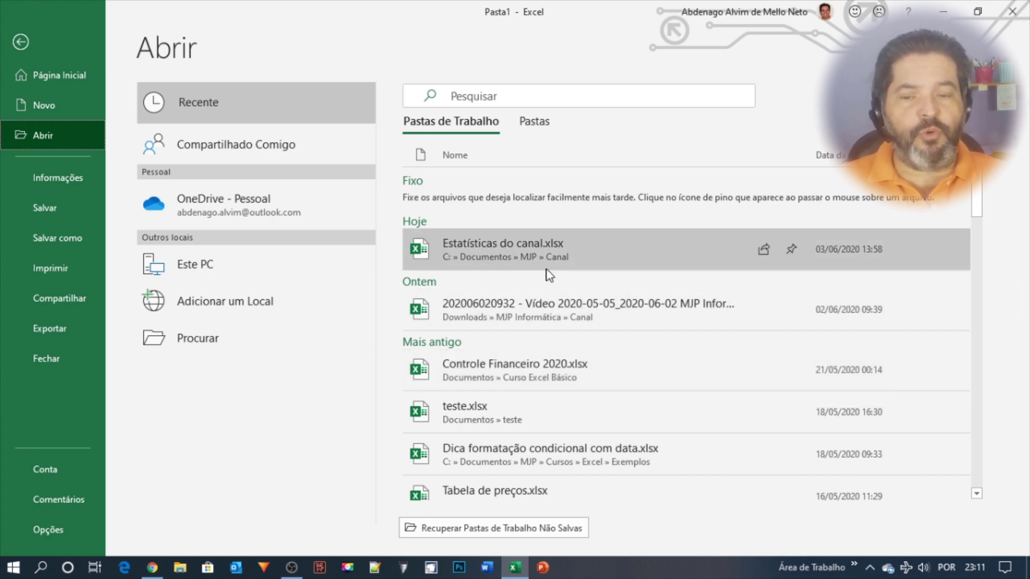
pyautogui.scroll(-2, 545, 252)
pyautogui.scroll(-10, 542, 270)
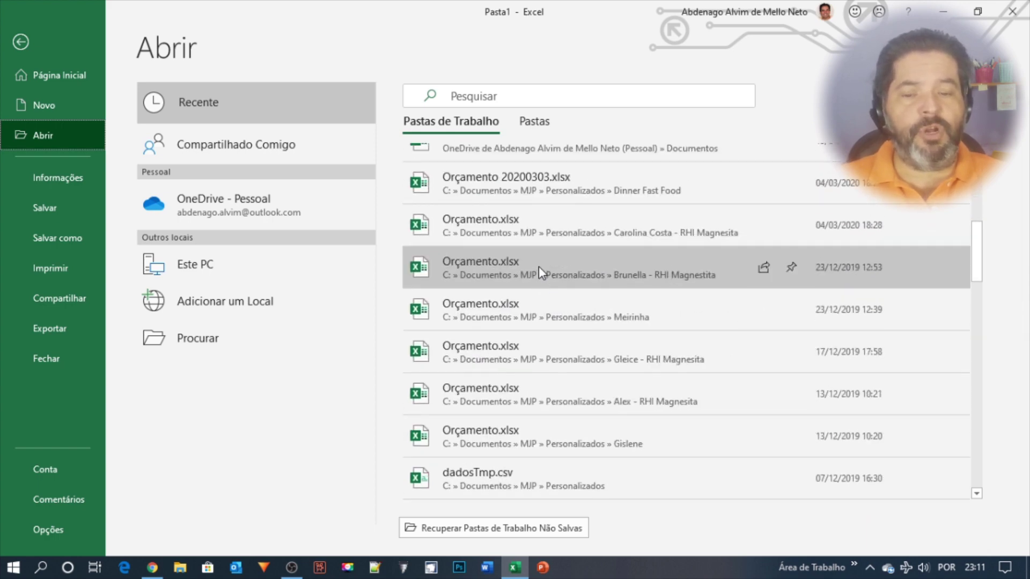
pyautogui.scroll(12, 541, 277)
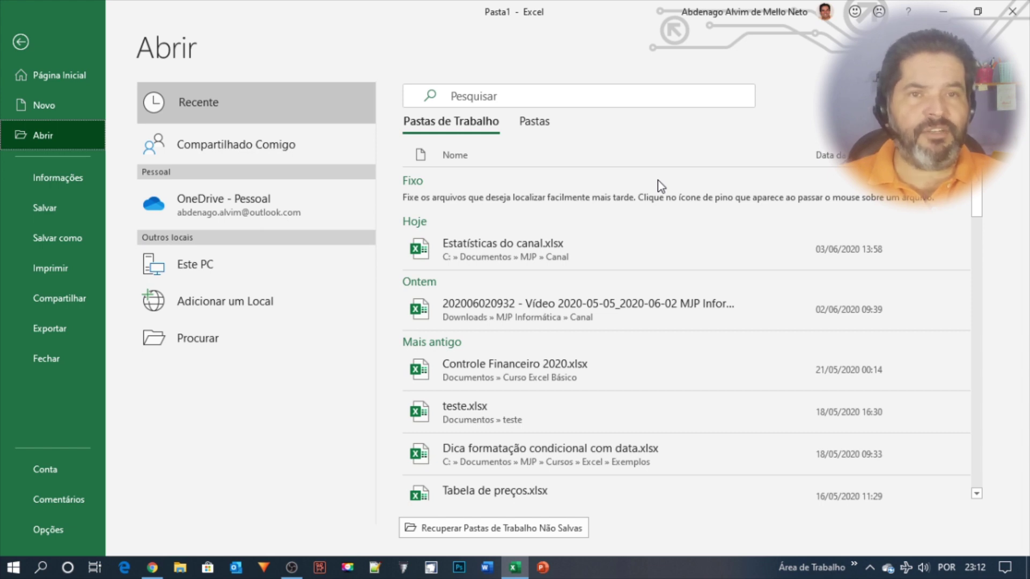
# Browse this PC's storage to the Curso Excel Básico folder inside Documentos.
pyautogui.click(197, 268)
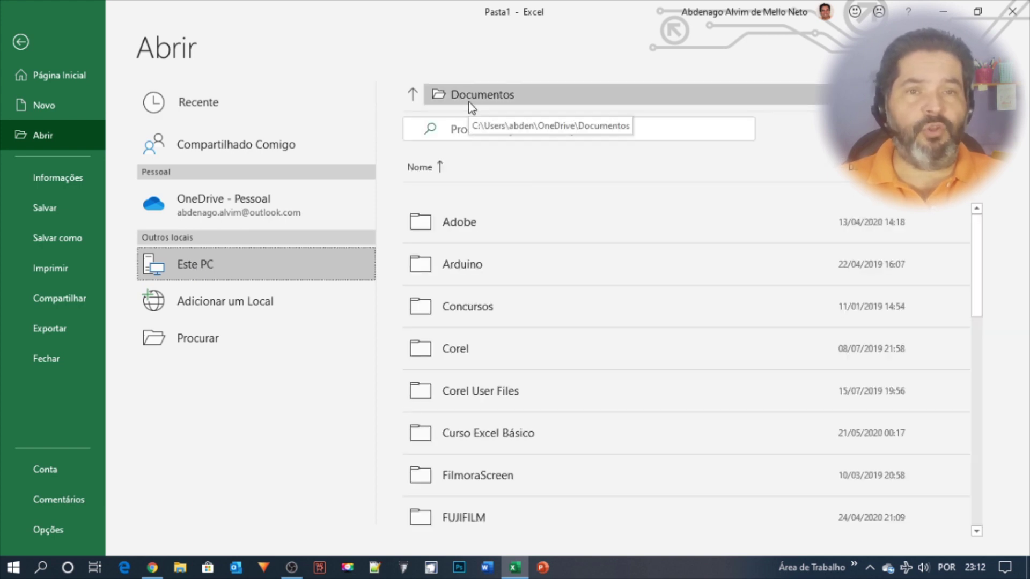
pyautogui.click(412, 95)
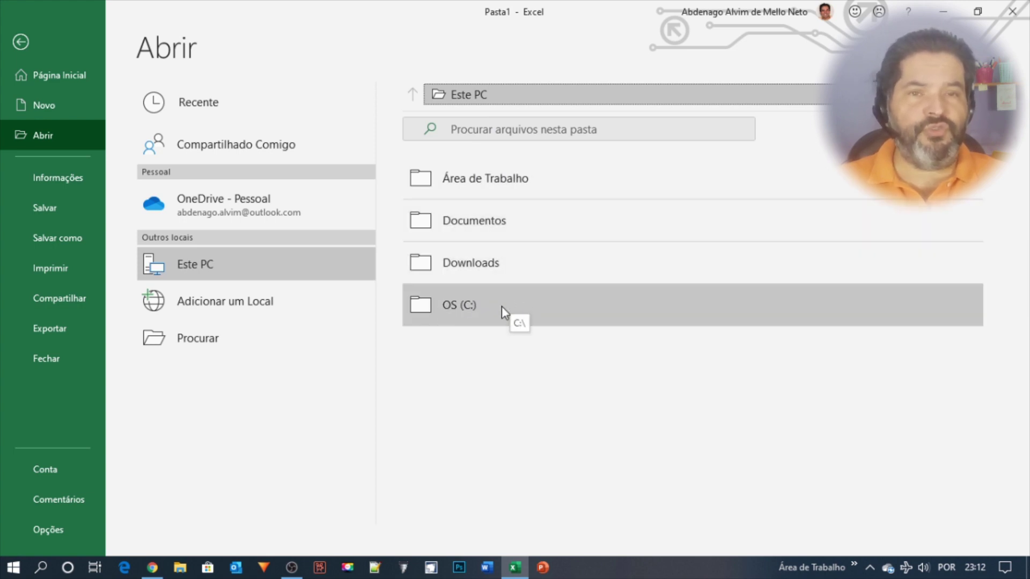
pyautogui.click(462, 221)
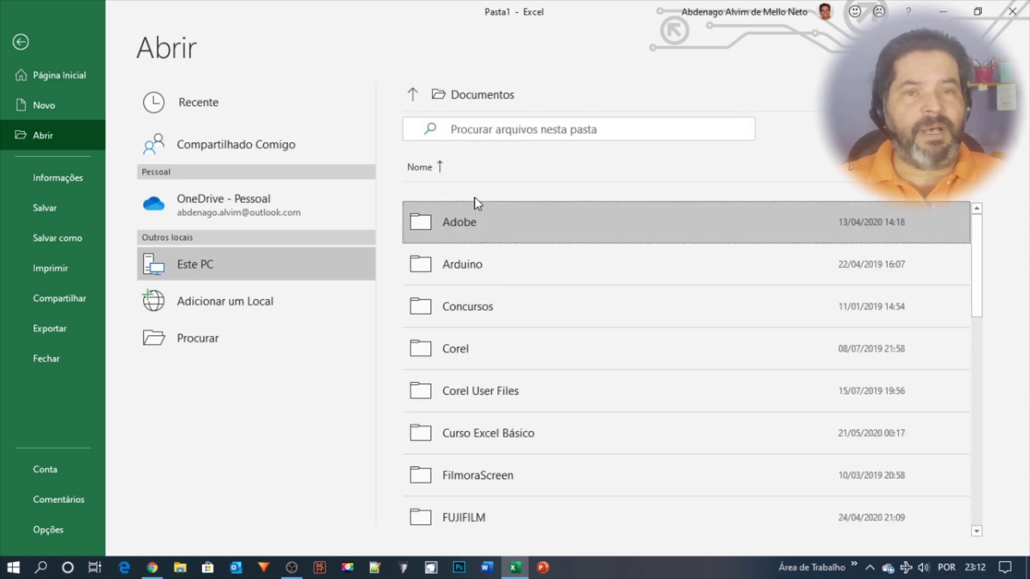
pyautogui.scroll(-2, 490, 441)
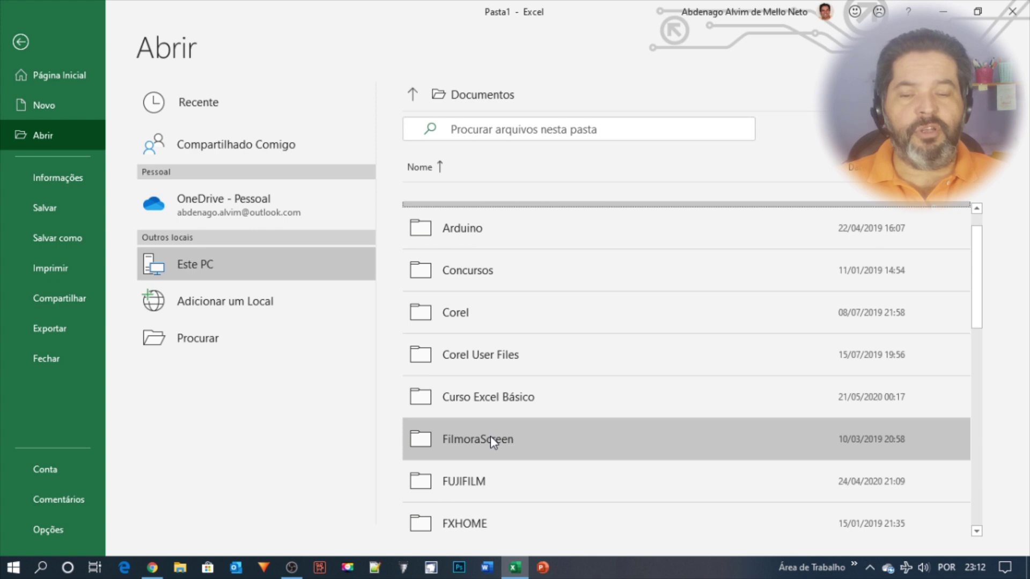
pyautogui.scroll(1, 516, 397)
pyautogui.scroll(-1, 516, 397)
pyautogui.scroll(1, 517, 395)
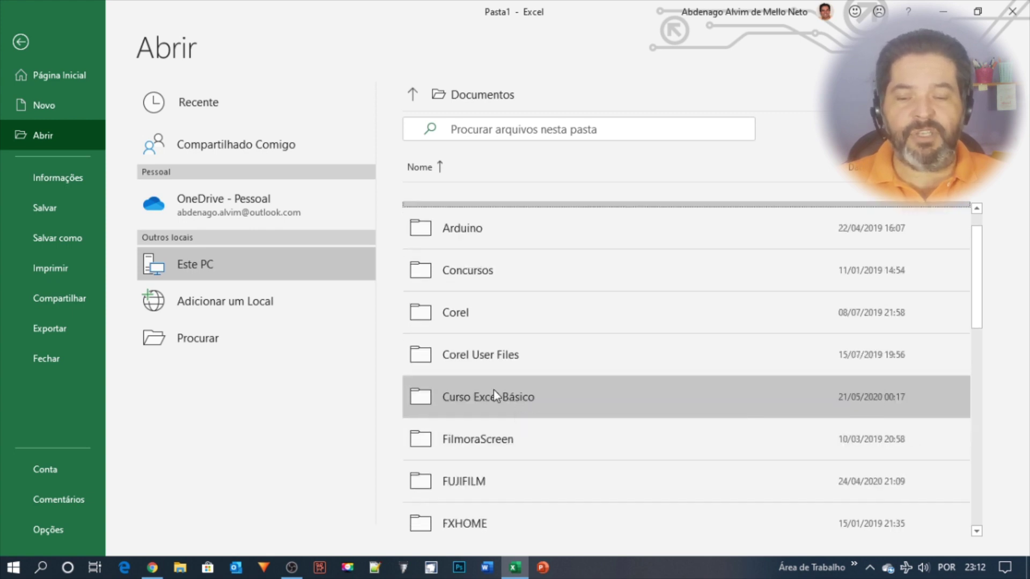
pyautogui.click(529, 400)
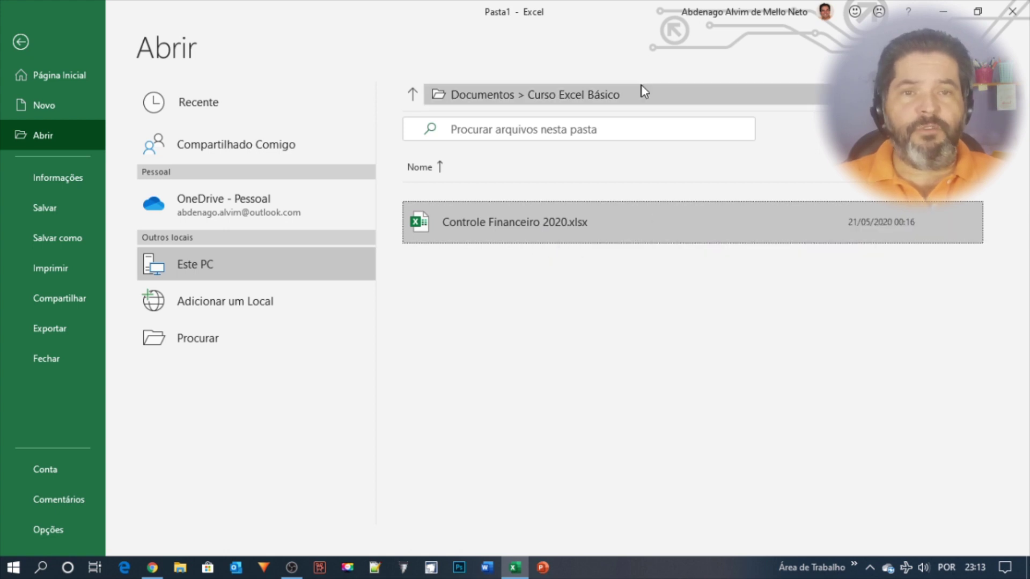
# Locate Controle Financeiro 2020.xlsx in Documentos > Curso Excel Básico through the file browsing dialog, and cancel without opening it.
pyautogui.click(204, 336)
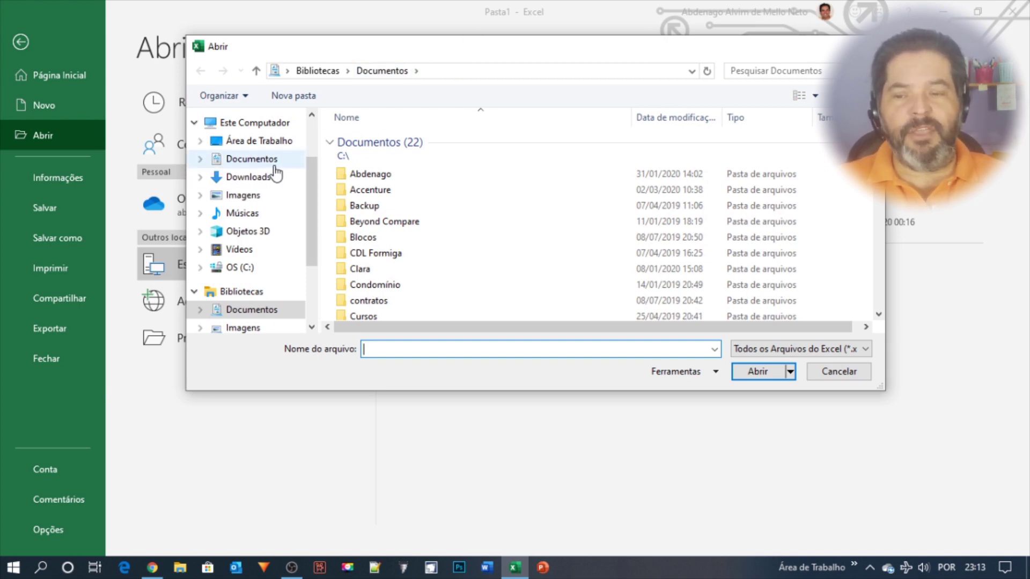
pyautogui.click(245, 127)
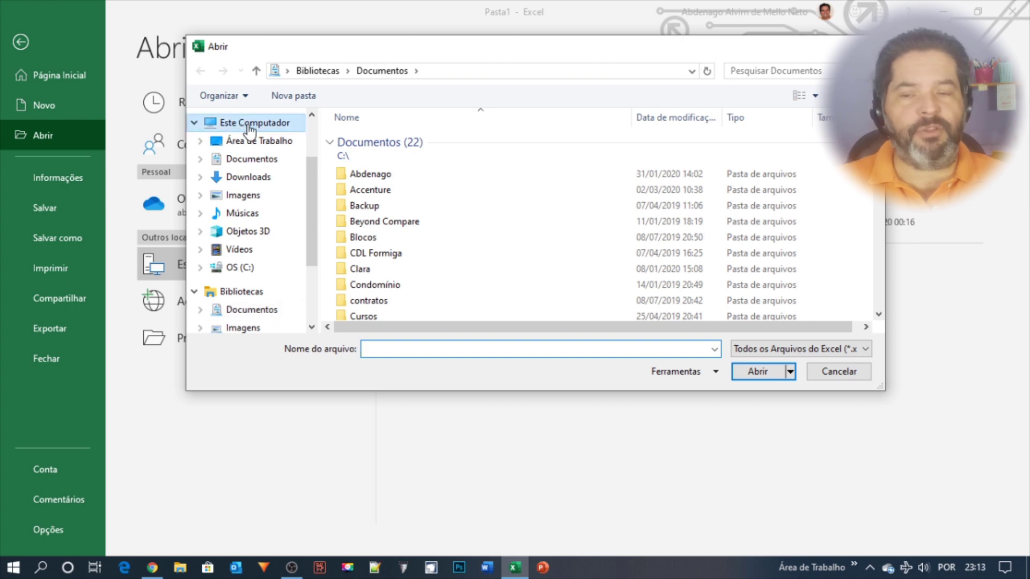
pyautogui.moveTo(468, 53); pyautogui.dragTo(577, 48)
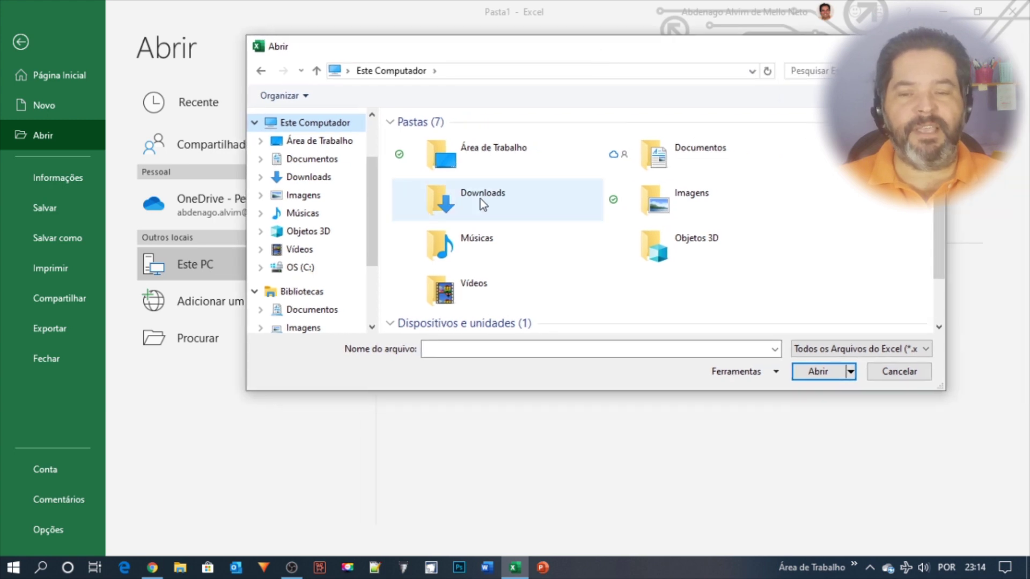
pyautogui.doubleClick(694, 159)
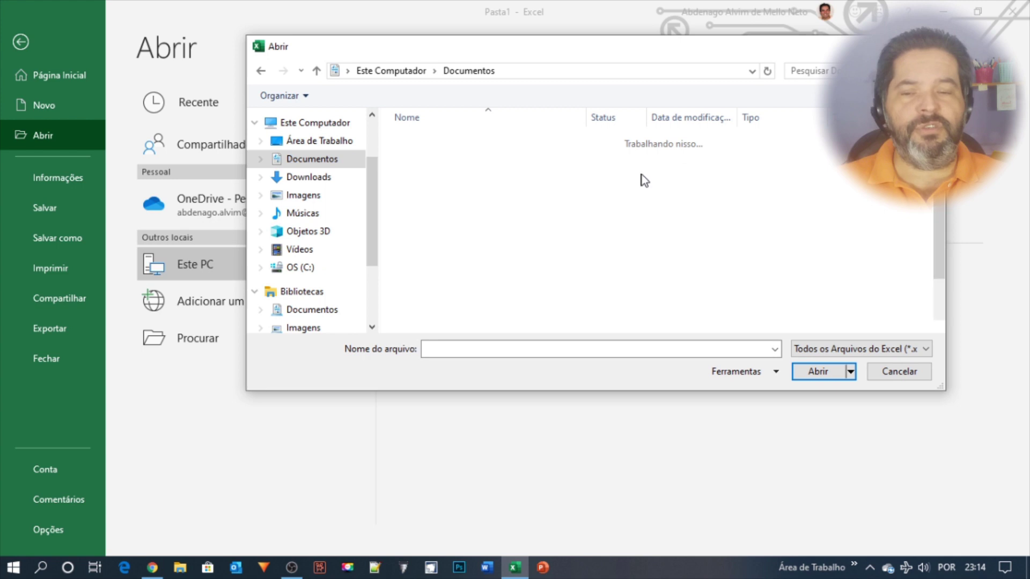
pyautogui.scroll(-1, 490, 260)
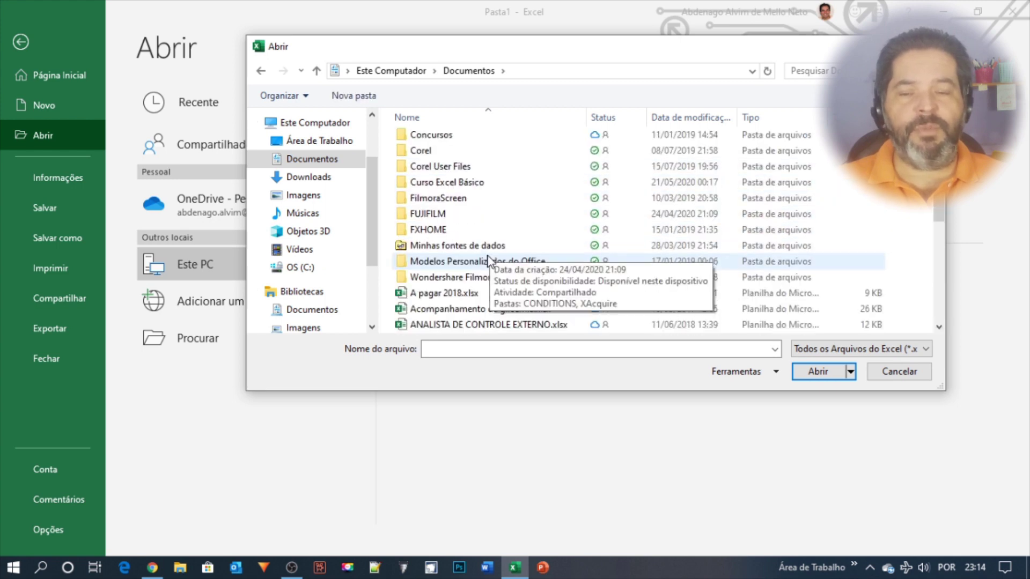
pyautogui.doubleClick(440, 183)
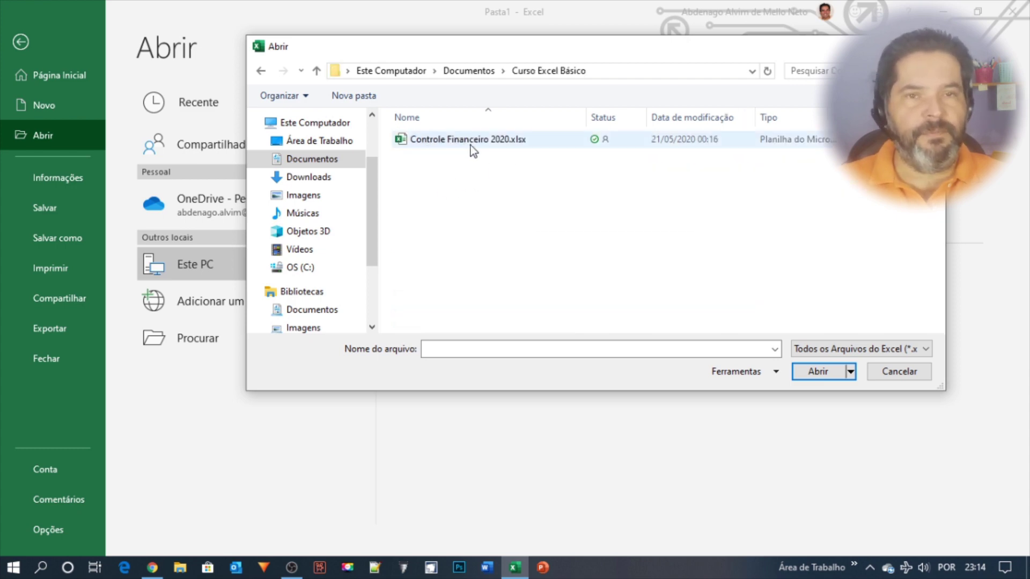
pyautogui.click(444, 143)
pyautogui.click(897, 371)
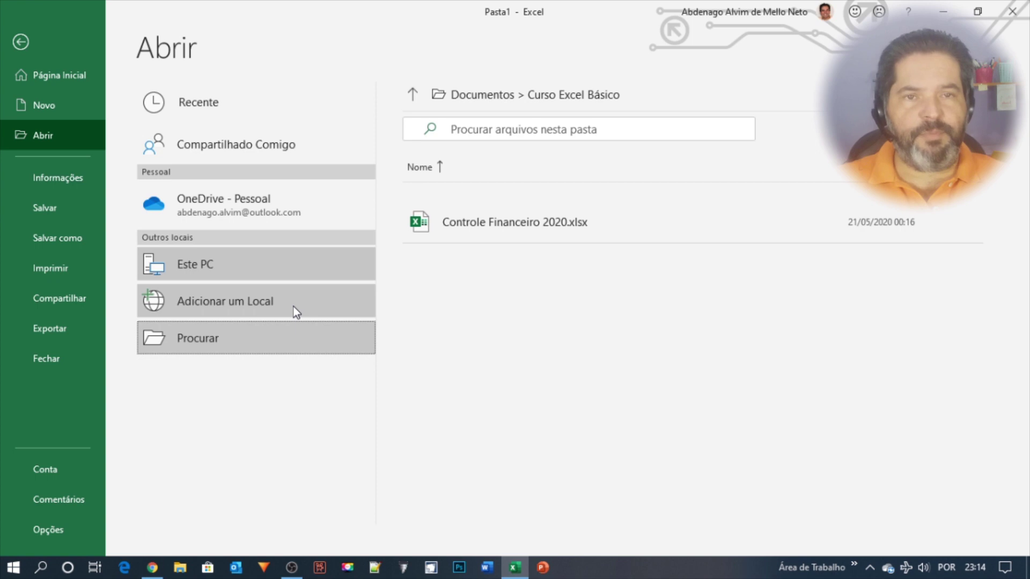
# Open the workbook Controle Financeiro 2020.xlsx and enter the column heading Total in cell E2.
pyautogui.click(553, 224)
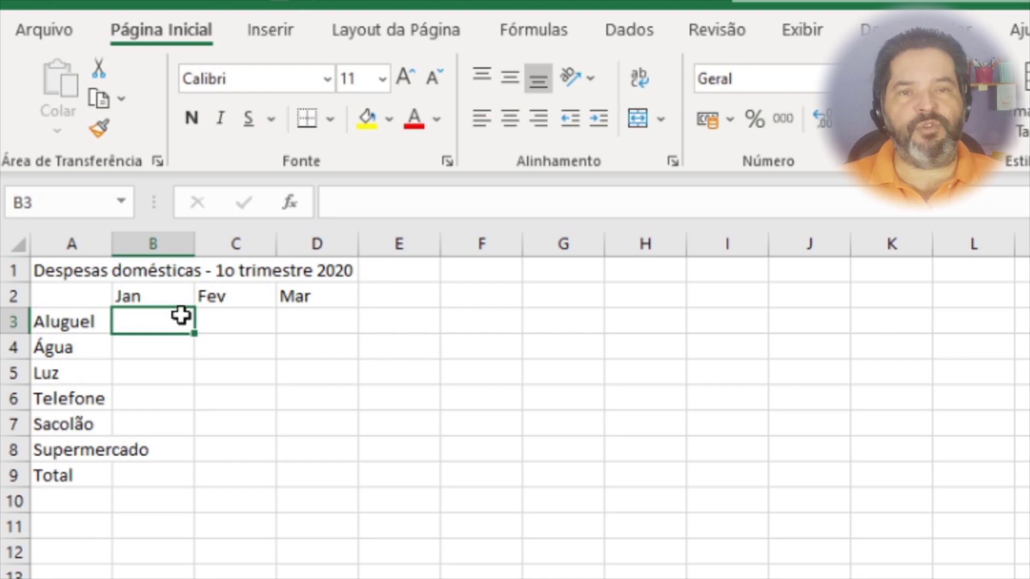
pyautogui.click(405, 292)
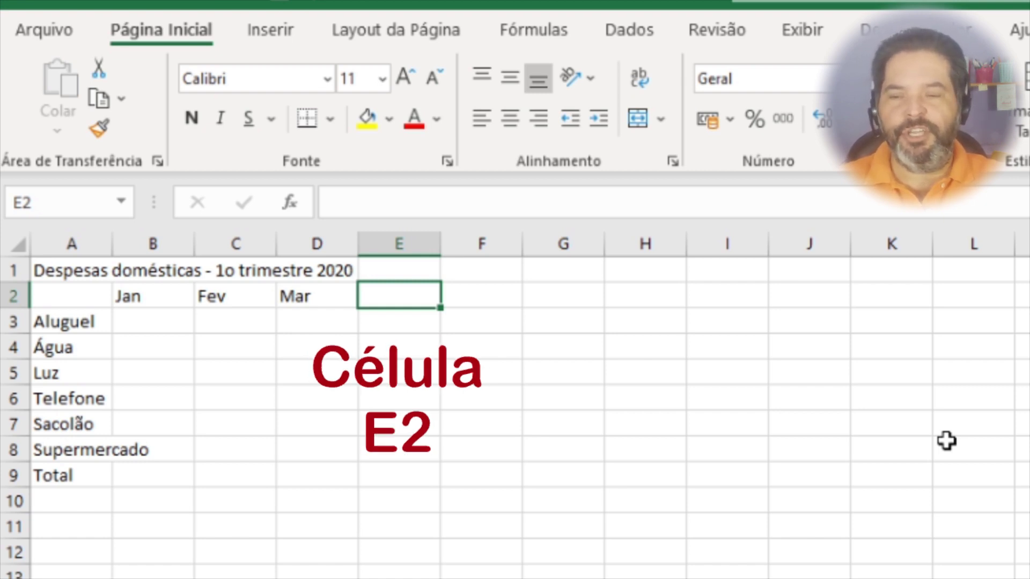
pyautogui.write('Total')
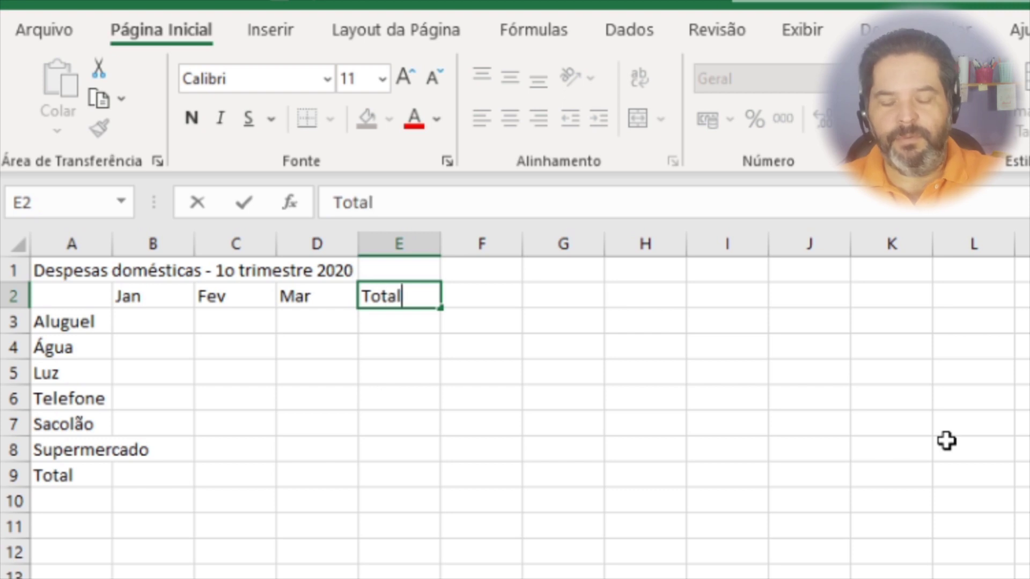
pyautogui.press('Return')
# Enter the January expenses in B3:B6: Aluguel 1250, Água 102,10, Luz 180,5 and Telefone 99.
pyautogui.click(140, 323)
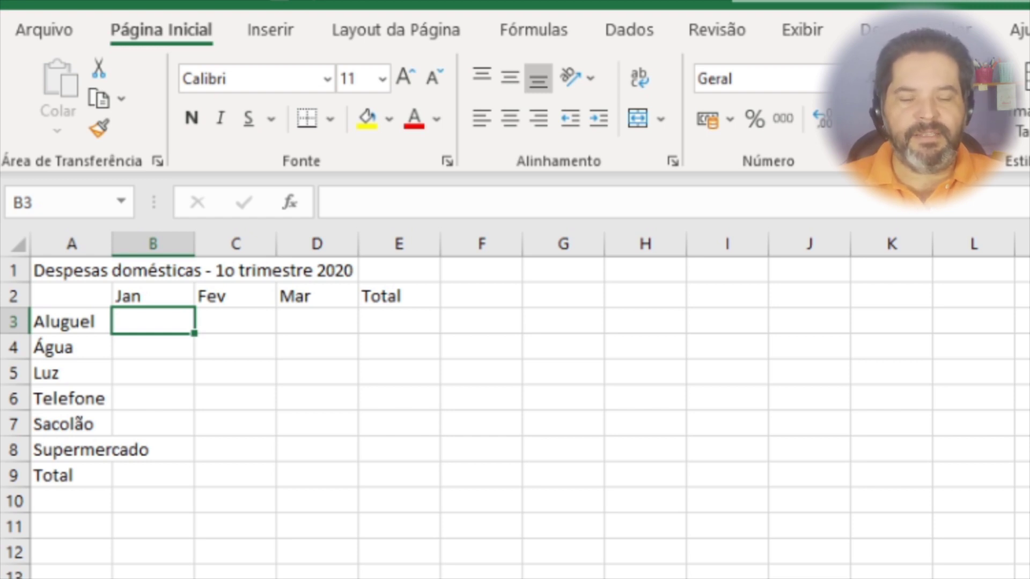
pyautogui.write('1250')
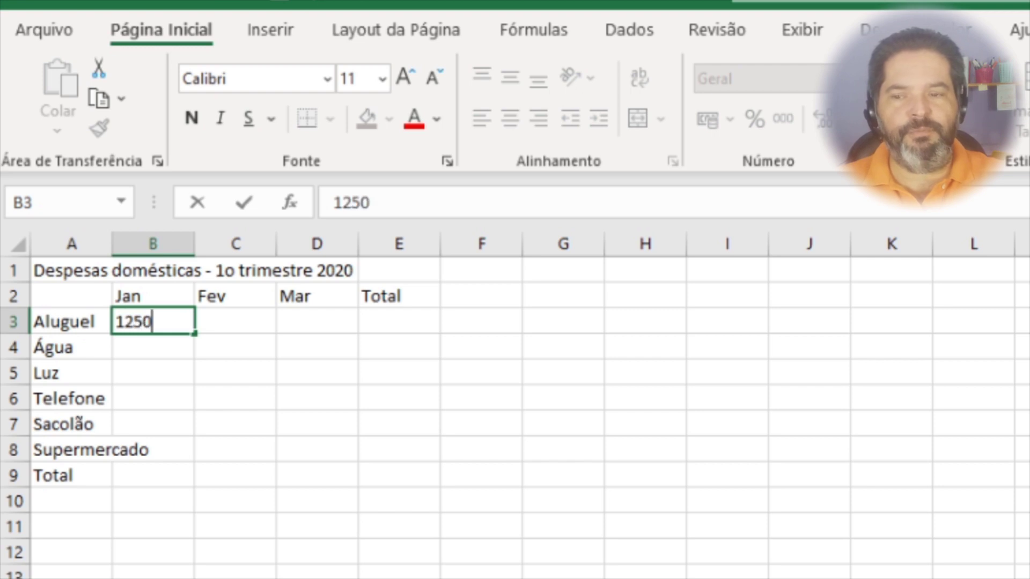
pyautogui.press('Return')
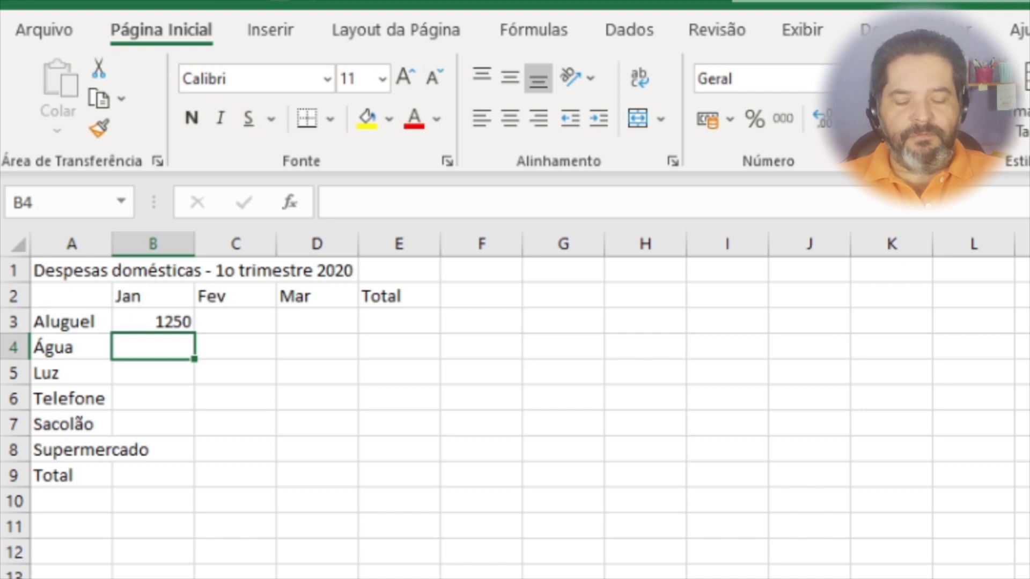
pyautogui.write('102,10')
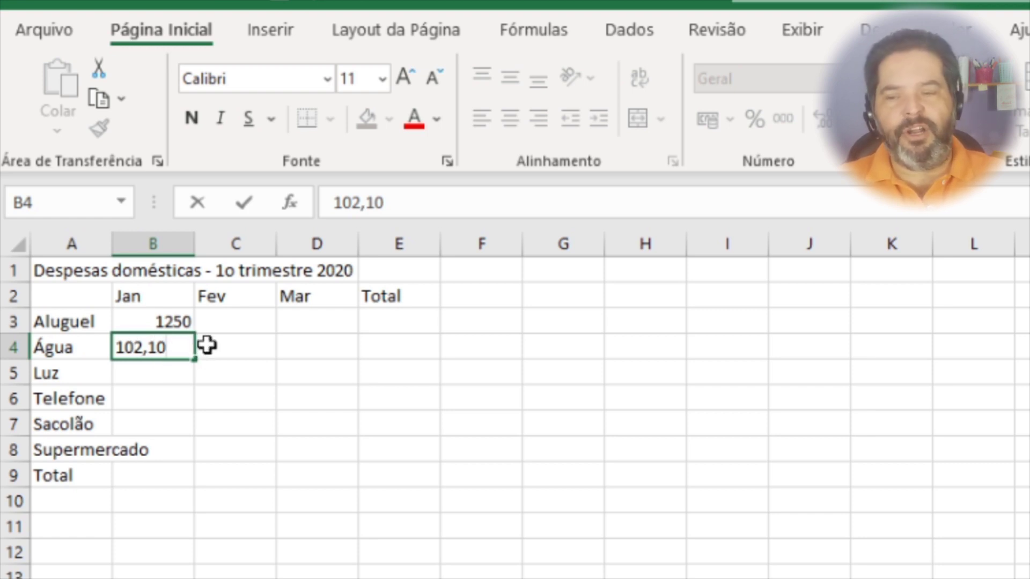
pyautogui.press('Return')
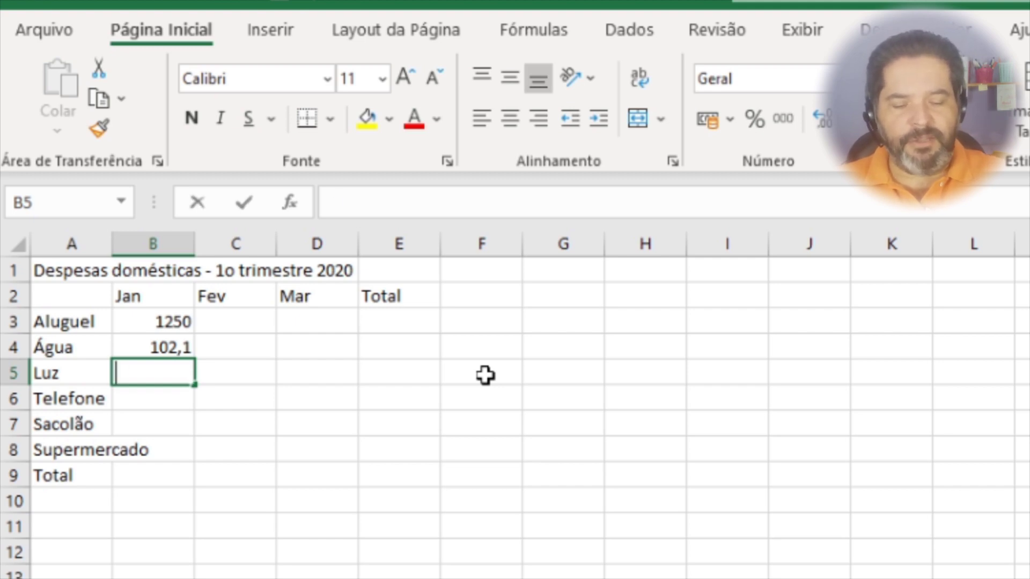
pyautogui.write('180,5')
pyautogui.press('Return')
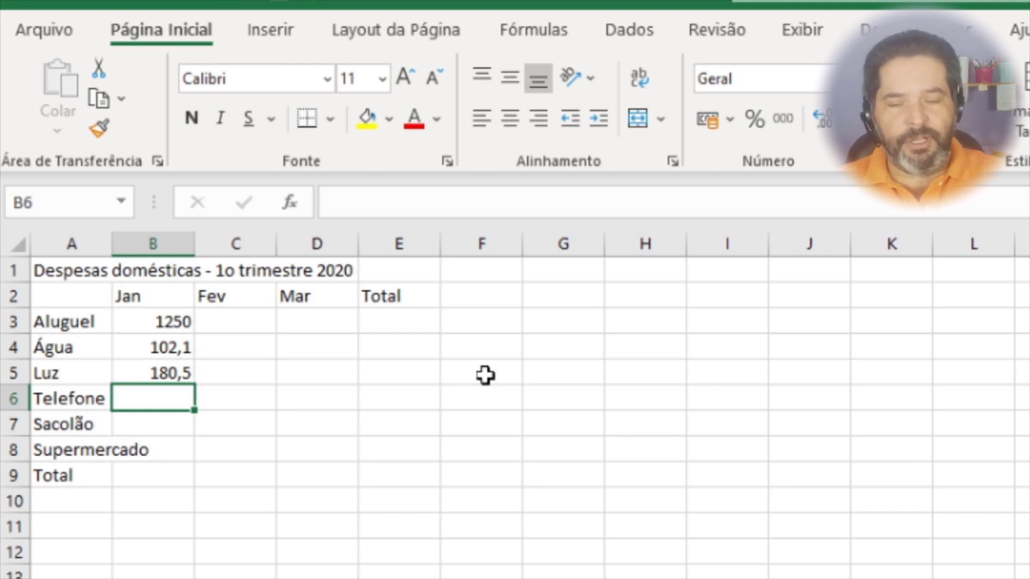
pyautogui.write('99')
pyautogui.press('Return')
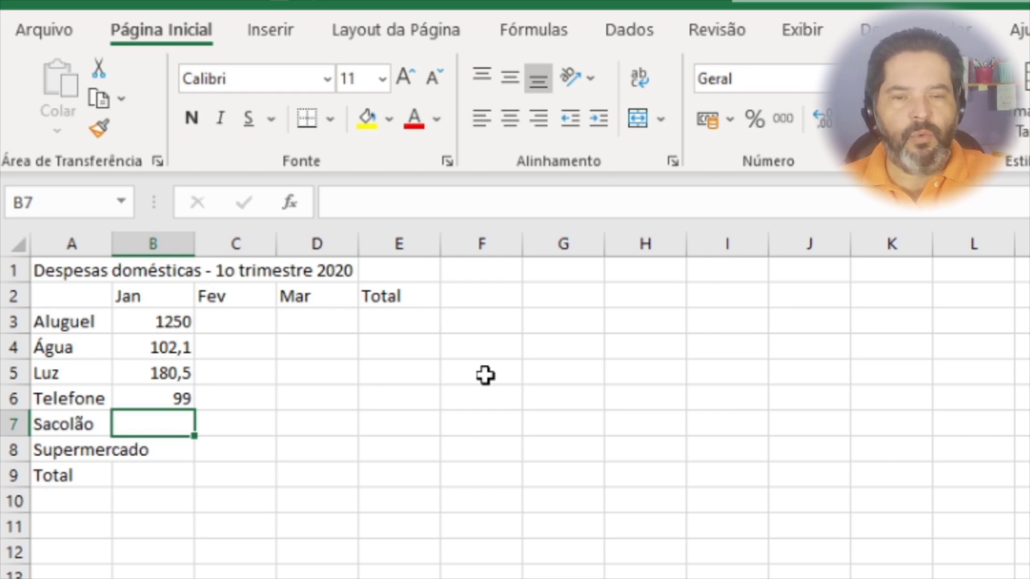
# Enter the January Sacolão expense in B7 as the formula =33,25+28,20+21,70+27,75 and review it.
pyautogui.write('=')
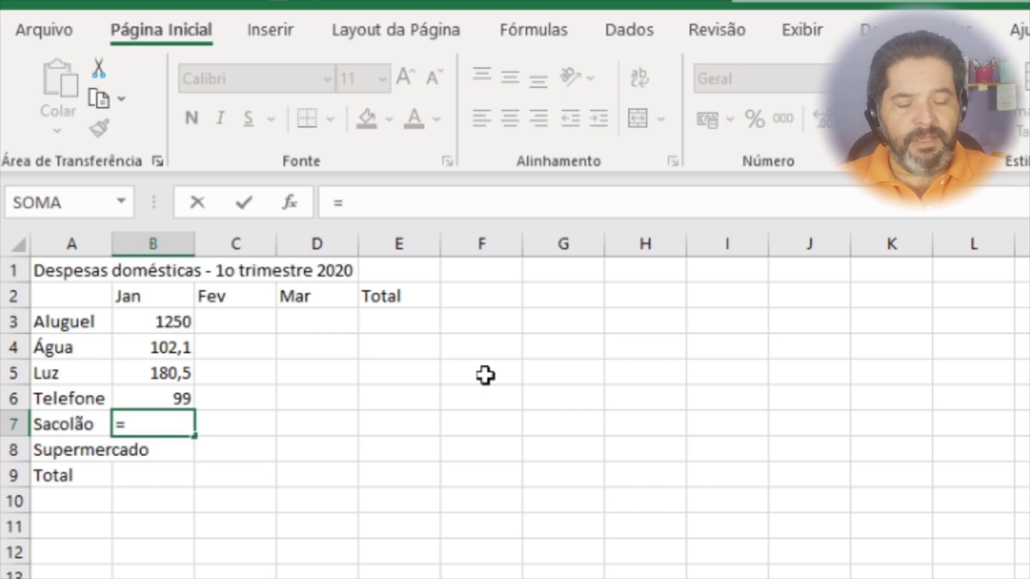
pyautogui.write('33,25')
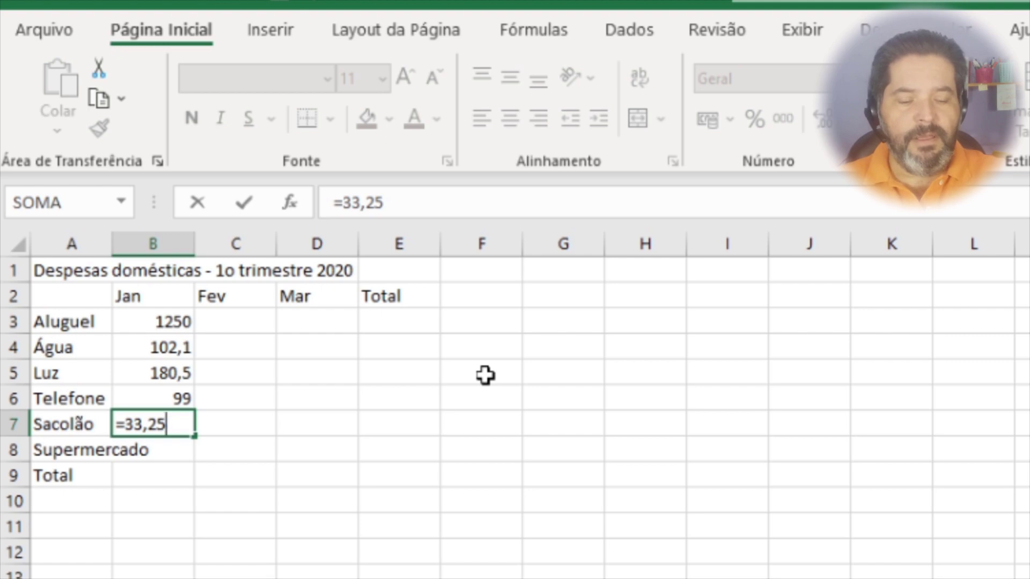
pyautogui.write('+')
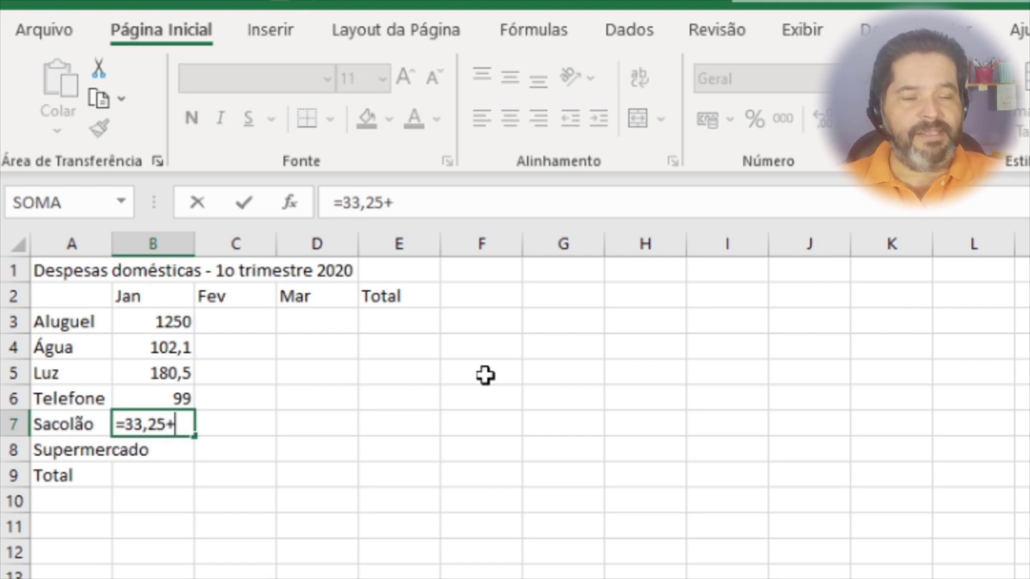
pyautogui.write('28,20')
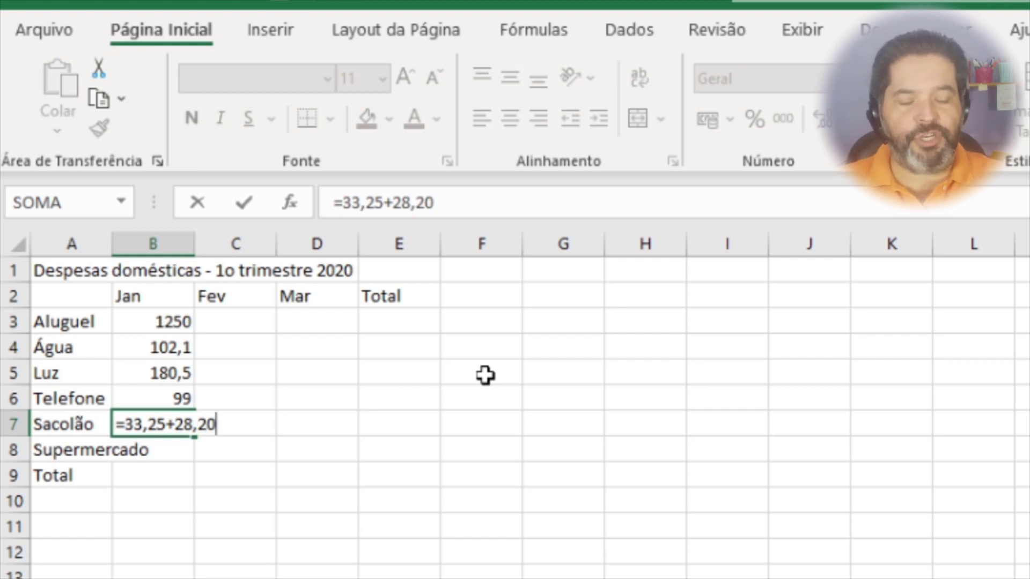
pyautogui.write('+')
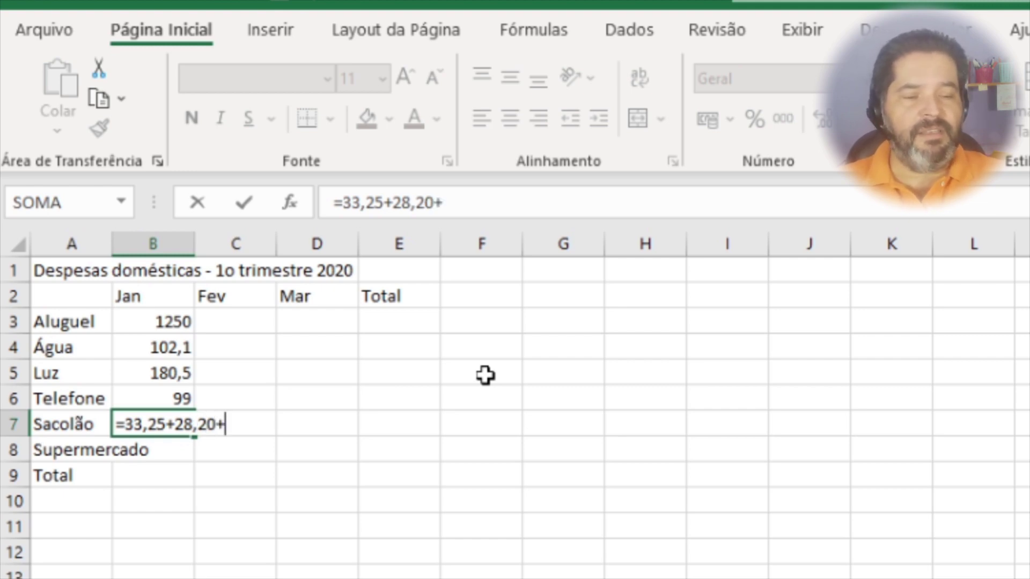
pyautogui.write('2')
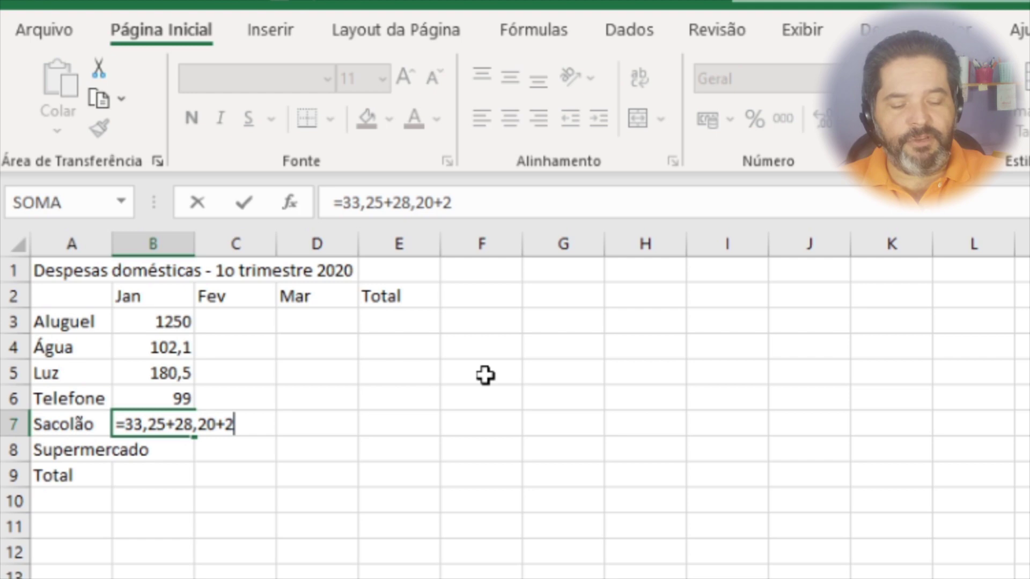
pyautogui.write('1,70+')
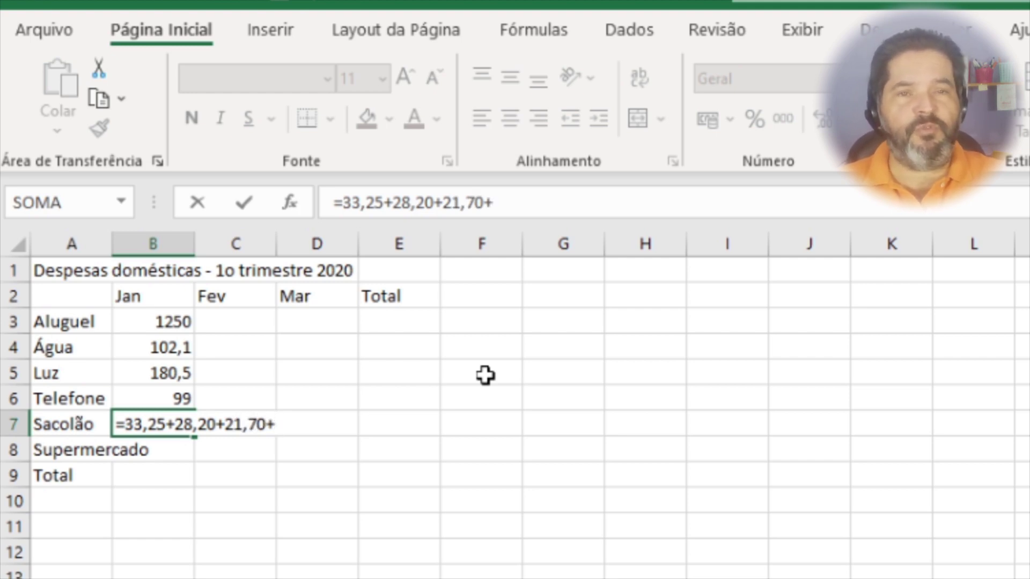
pyautogui.write('27,75')
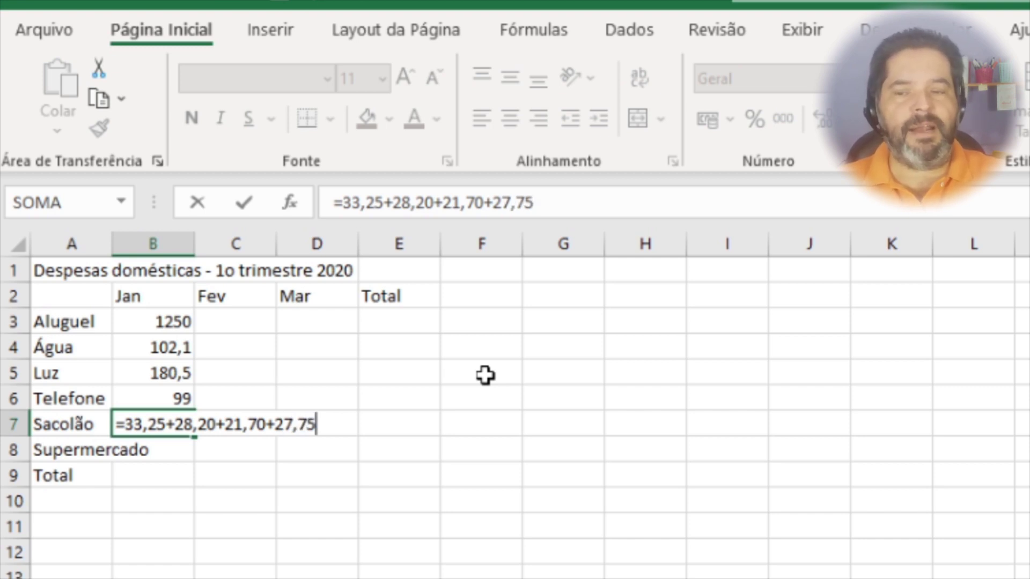
pyautogui.press('Return')
pyautogui.press('Up')
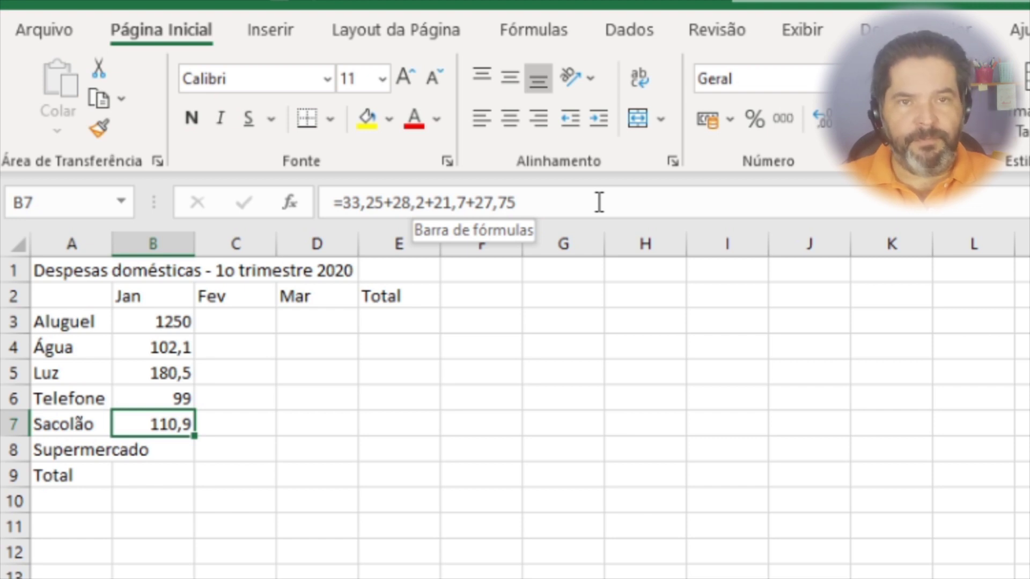
# Enter the January Supermercado expense in B8 as the formula =420,21+280,38, and review that formula and the label in A8.
pyautogui.press('Return')
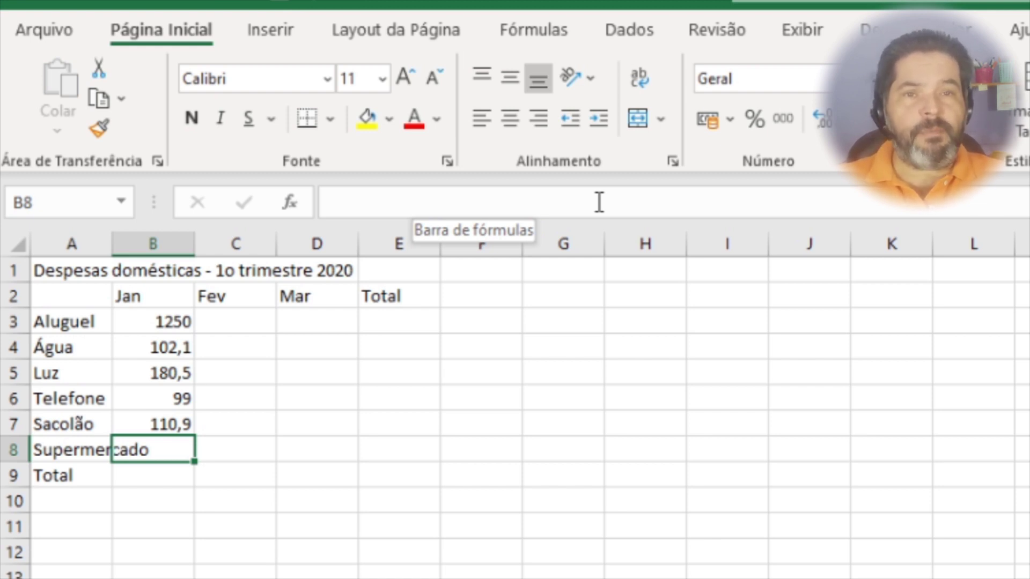
pyautogui.write('=')
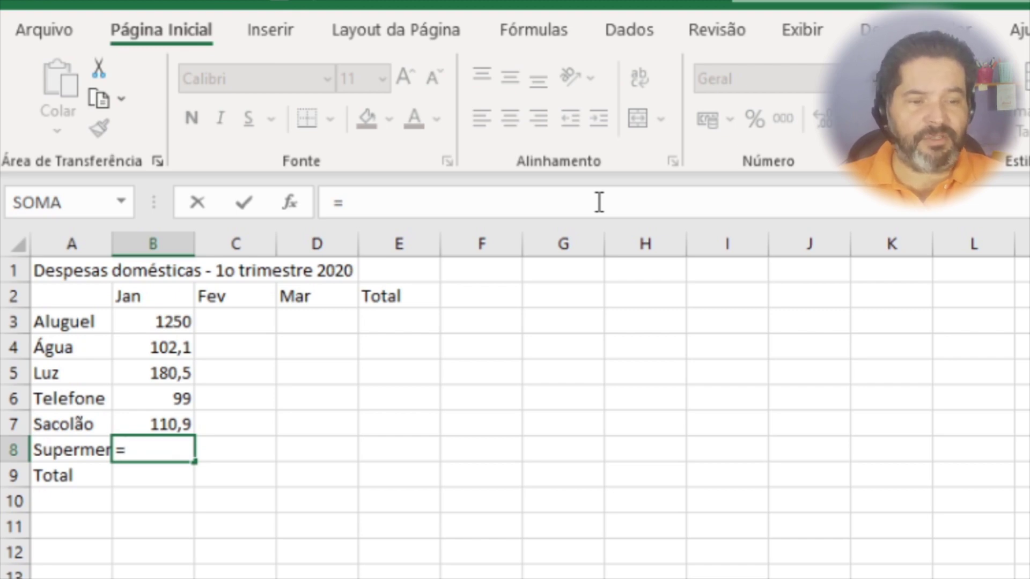
pyautogui.write('4')
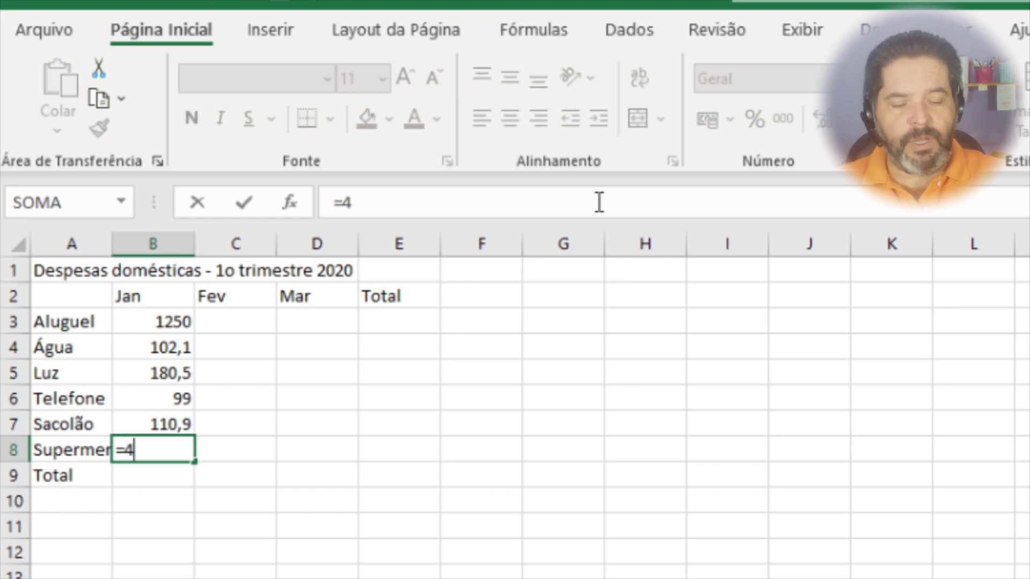
pyautogui.write('20,0')
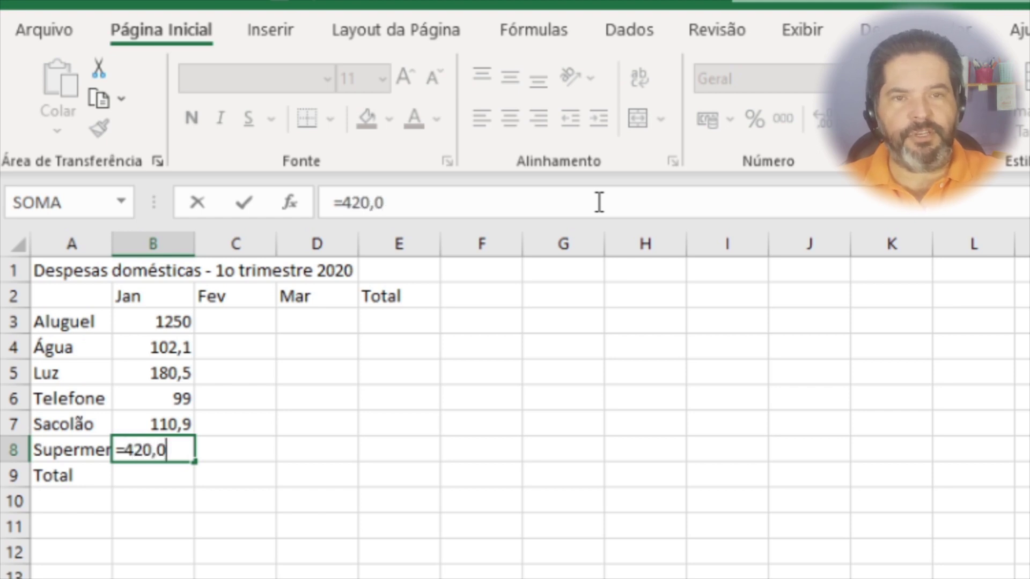
pyautogui.press('BackSpace')
pyautogui.write('21+280,38')
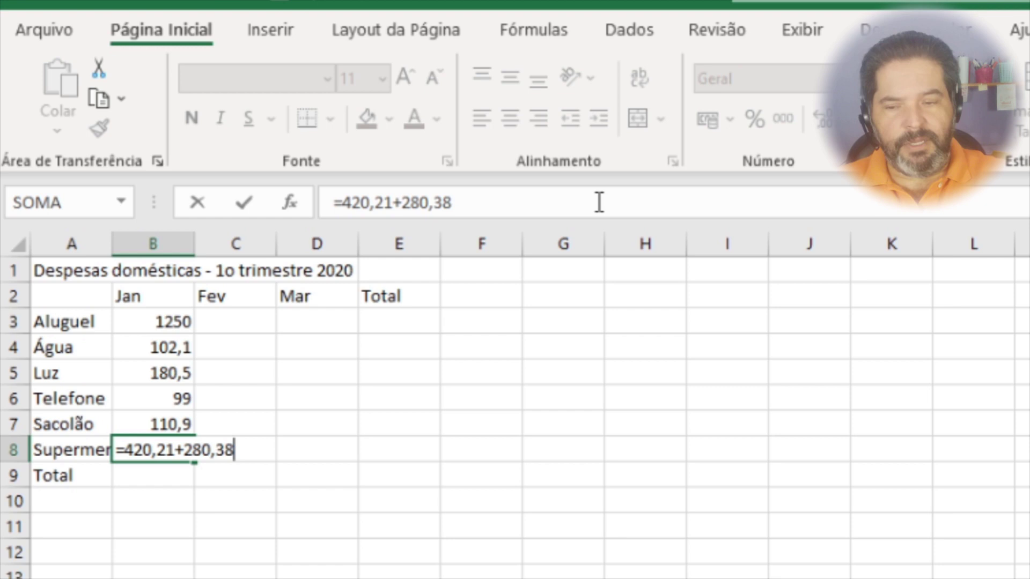
pyautogui.press('Return')
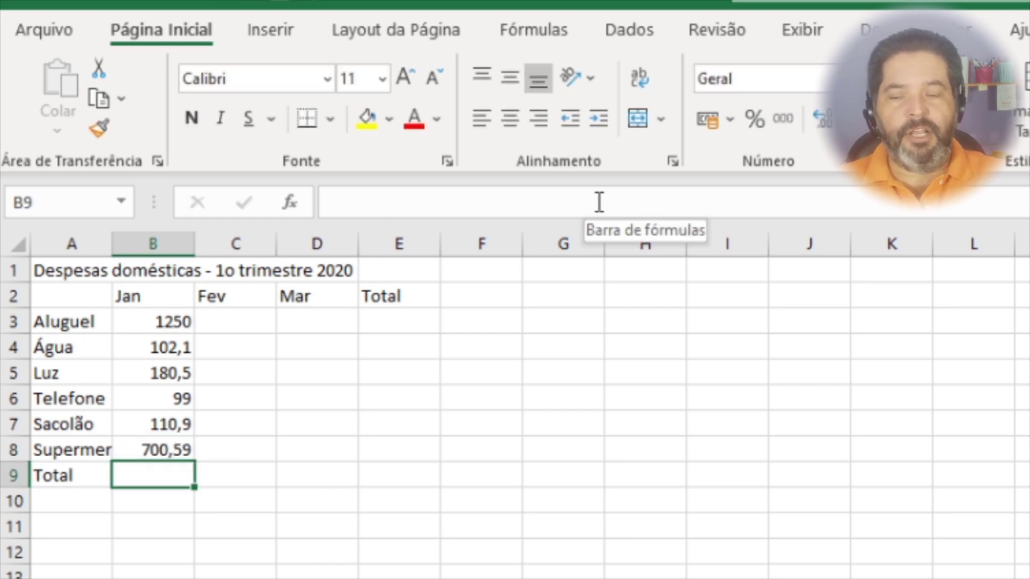
pyautogui.press('Up')
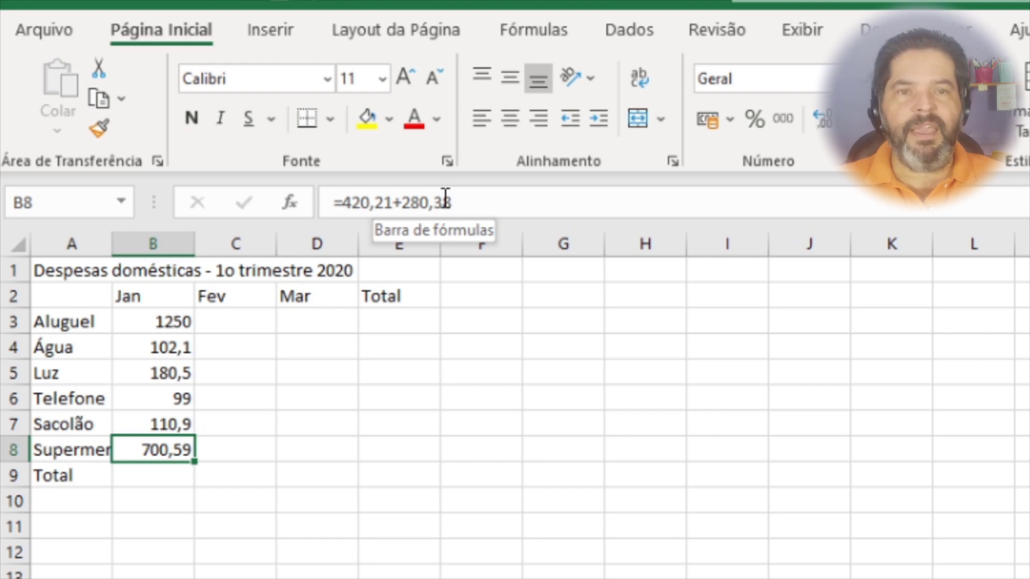
pyautogui.click(83, 445)
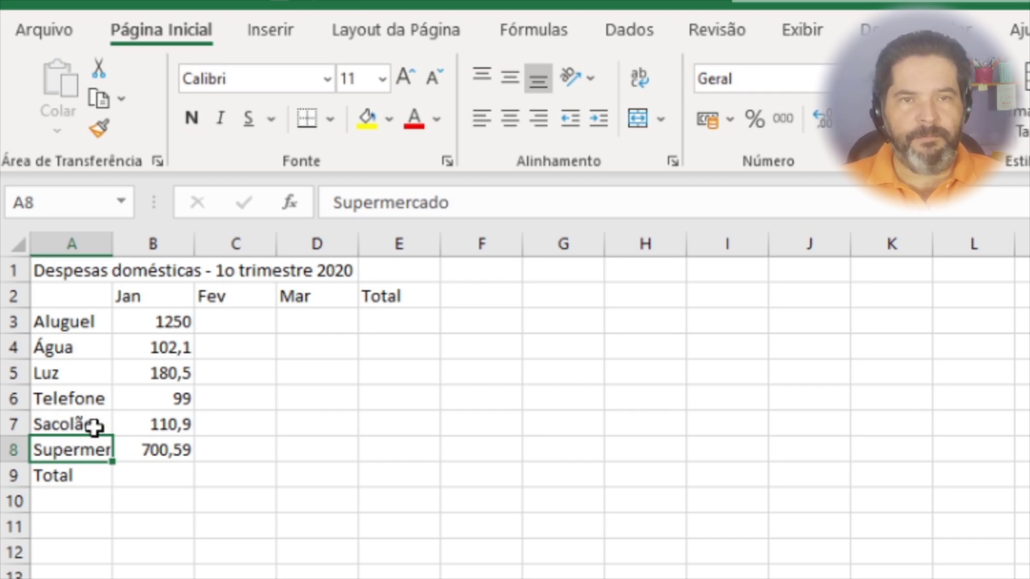
# Enter the February expenses in C3:C8: 1250, 85,5, 190,25, 103,4, 125,5 and 695,2.
pyautogui.click(246, 318)
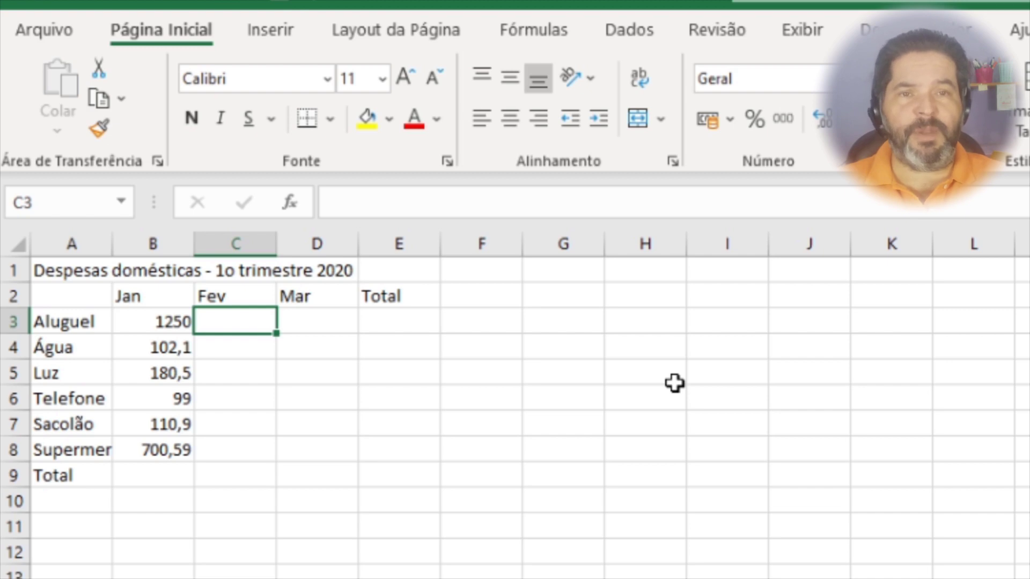
pyautogui.write('1250')
pyautogui.press('Return')
pyautogui.write('85,5')
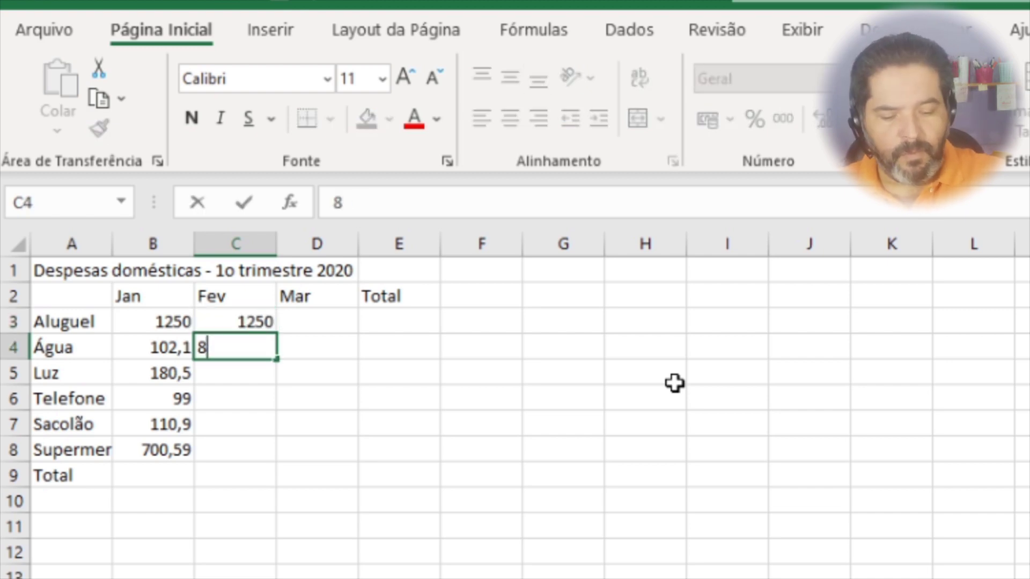
pyautogui.press('Return')
pyautogui.write('190,25')
pyautogui.press('Return')
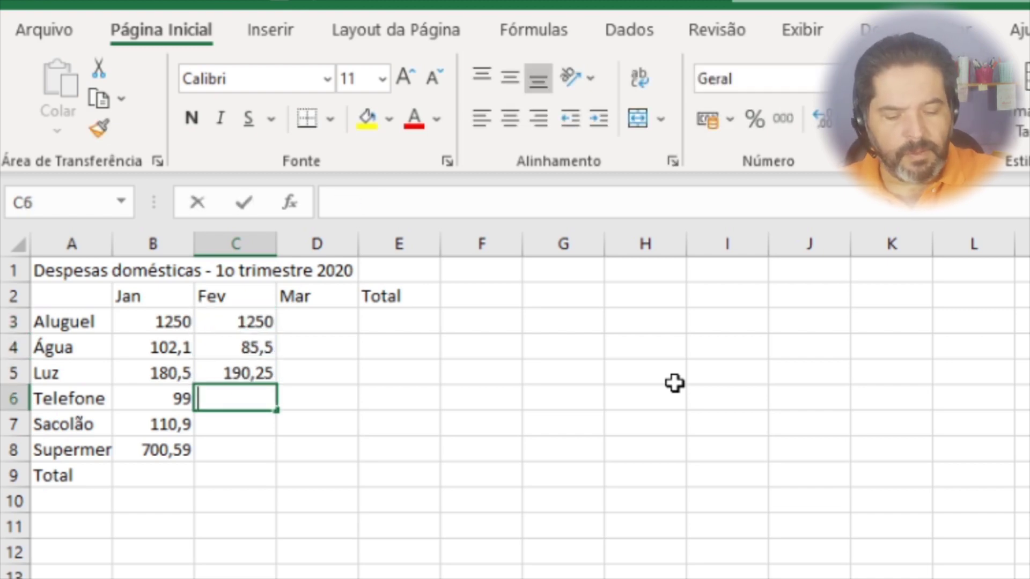
pyautogui.write('103,4')
pyautogui.press('Return')
pyautogui.write('125,5')
pyautogui.press('Return')
pyautogui.write('695,2')
pyautogui.press('Return')
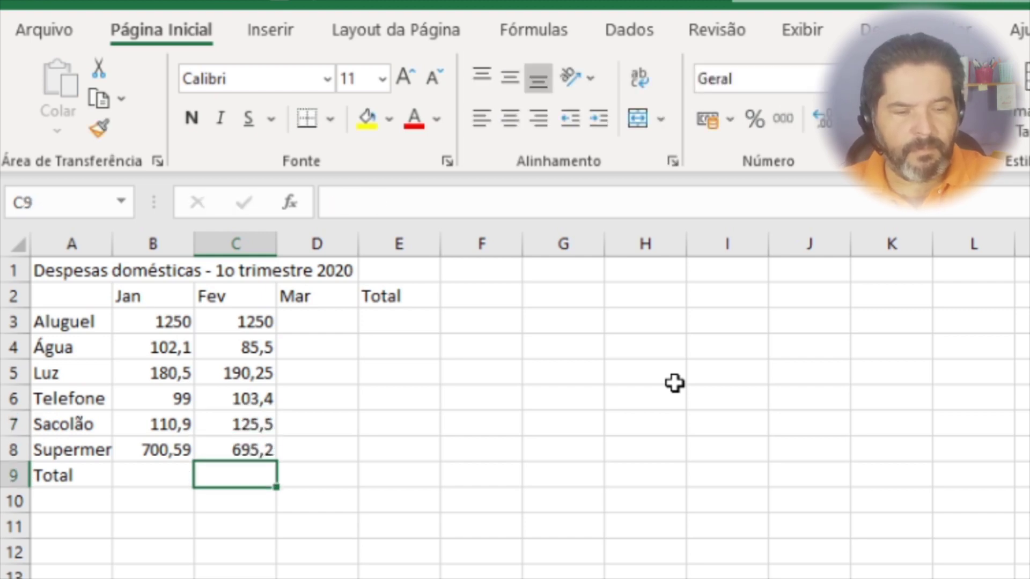
# Enter the March expenses in D3:D8: 1375, 75,3, 185,1, 99, 113,7 and 725,4.
pyautogui.press('Up')
pyautogui.press('Up')
pyautogui.press('Up')
pyautogui.press('Up')
pyautogui.press('Up')
pyautogui.press('Up')
pyautogui.press('Right')
pyautogui.write('1375')
pyautogui.press('Return')
pyautogui.write('75,3')
pyautogui.press('Return')
pyautogui.write('185,1')
pyautogui.press('Return')
pyautogui.write('99')
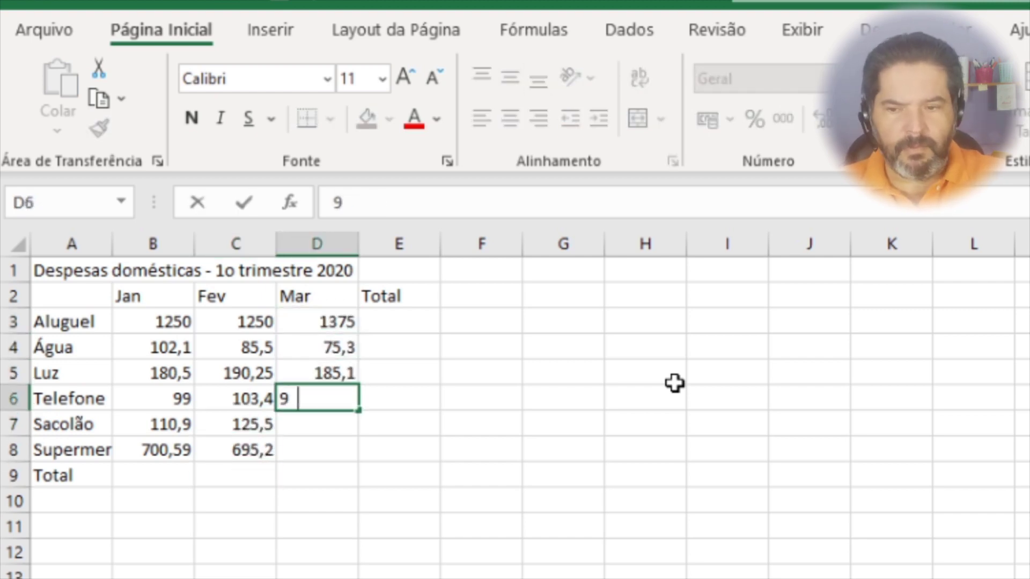
pyautogui.press('Return')
pyautogui.write('113,70')
pyautogui.press('Return')
pyautogui.write('725,4')
pyautogui.press('Return')
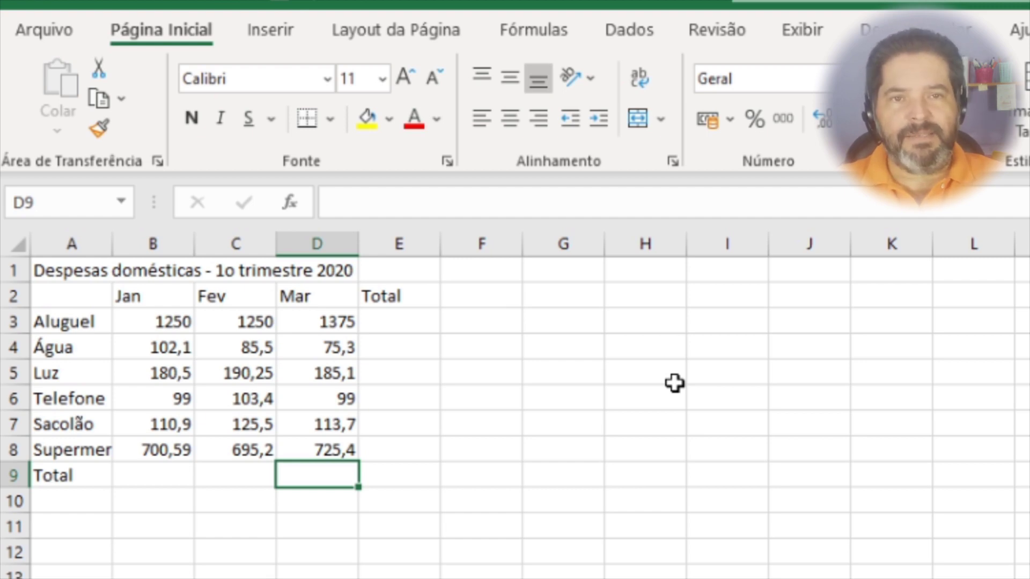
# Replace the March Aluguel value in D3 with the formula =C3*110% and review it.
pyautogui.press('Up')
pyautogui.press('Up')
pyautogui.press('Up')
pyautogui.press('Up')
pyautogui.press('Up')
pyautogui.press('Up')
pyautogui.press('Up')
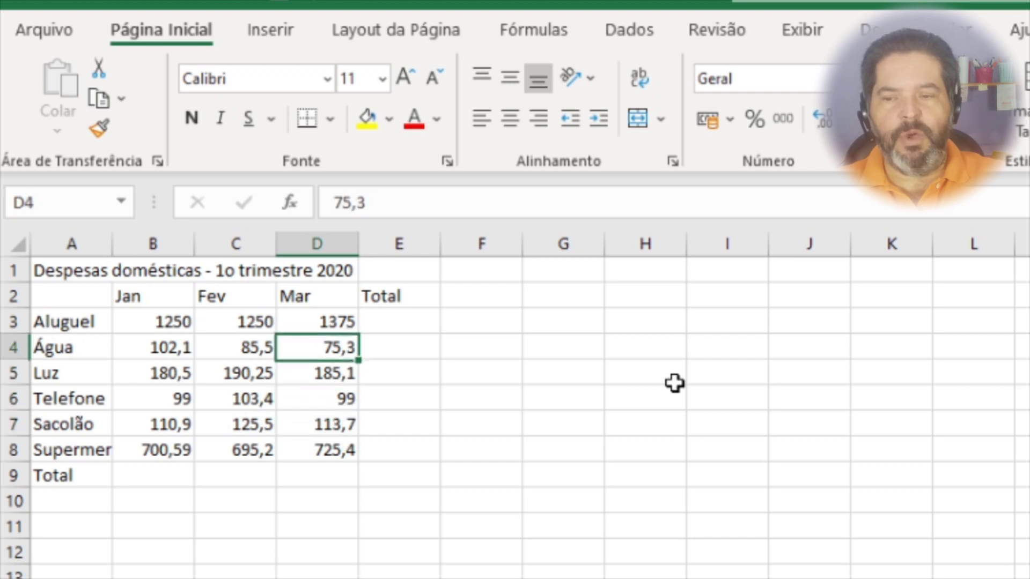
pyautogui.press('Down')
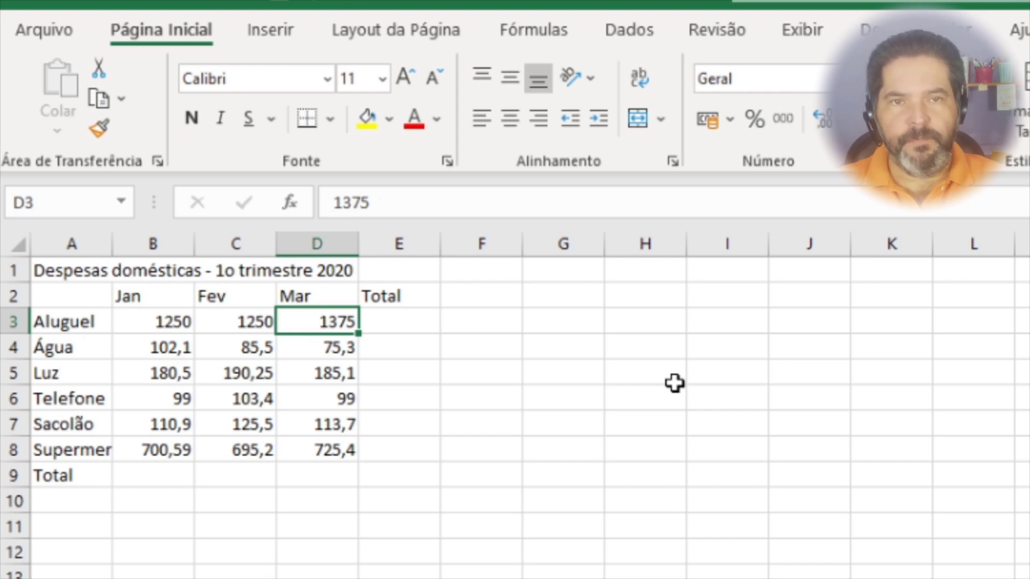
pyautogui.press('Left')
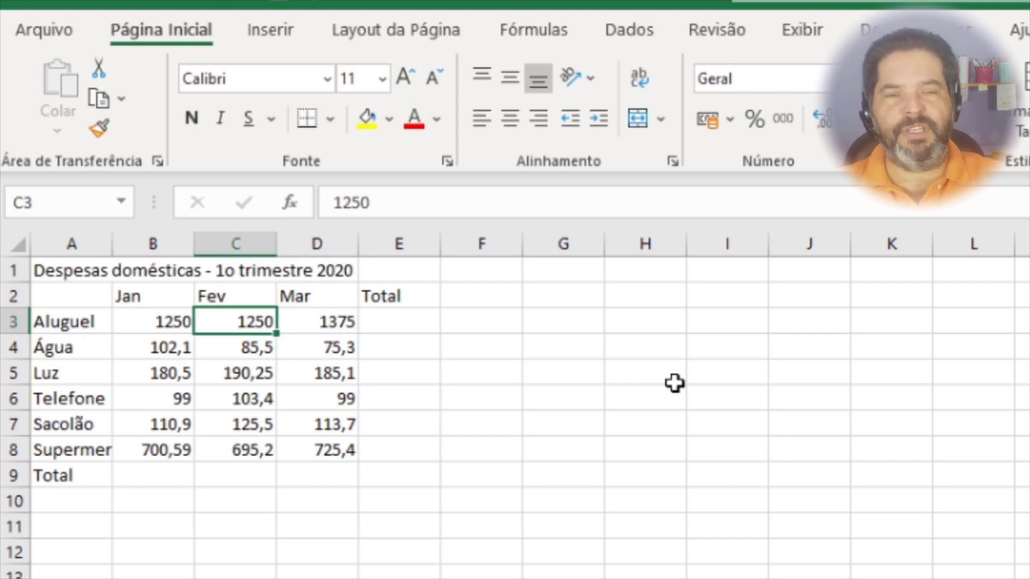
pyautogui.press('Right')
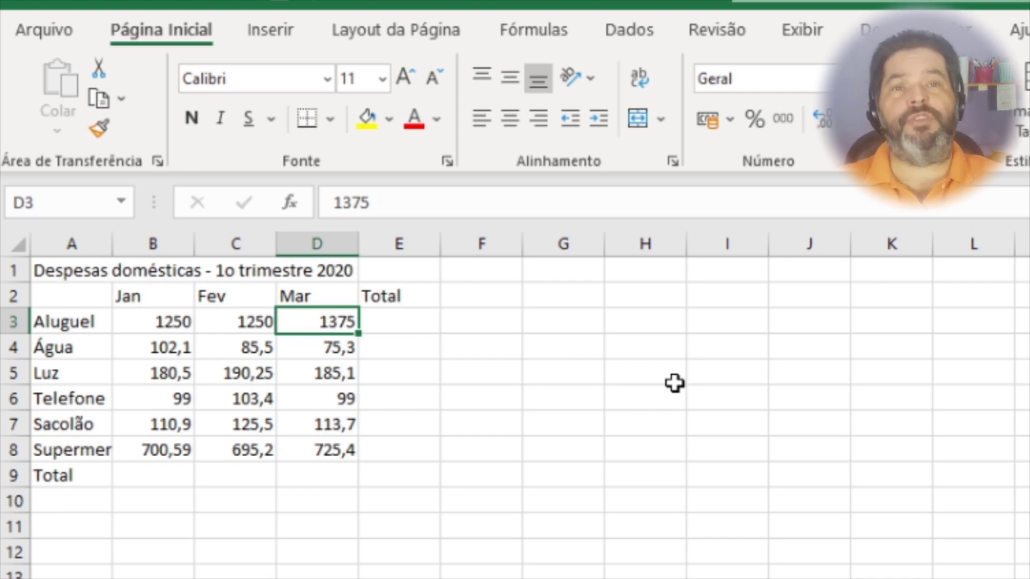
pyautogui.write('=')
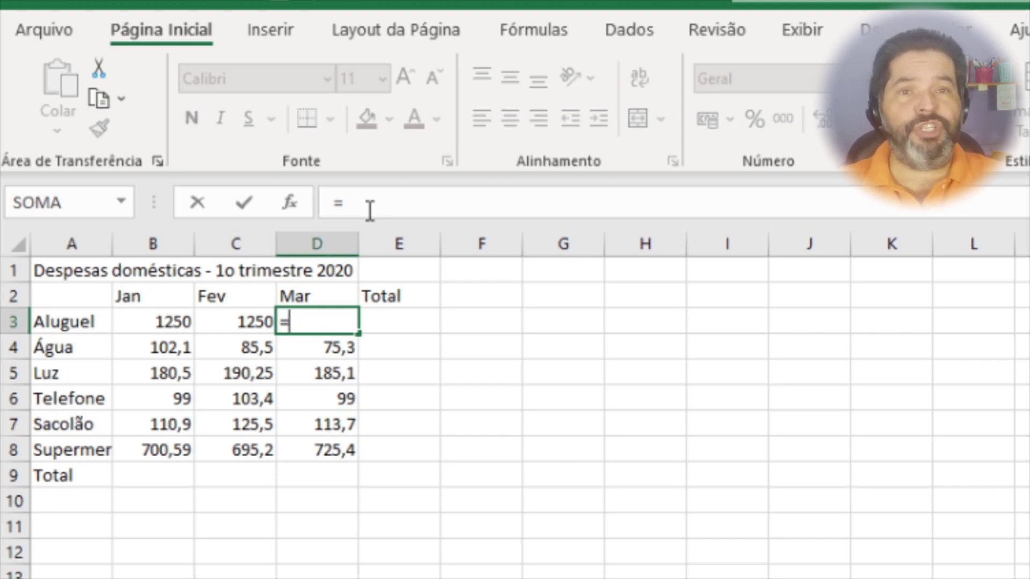
pyautogui.write('c3')
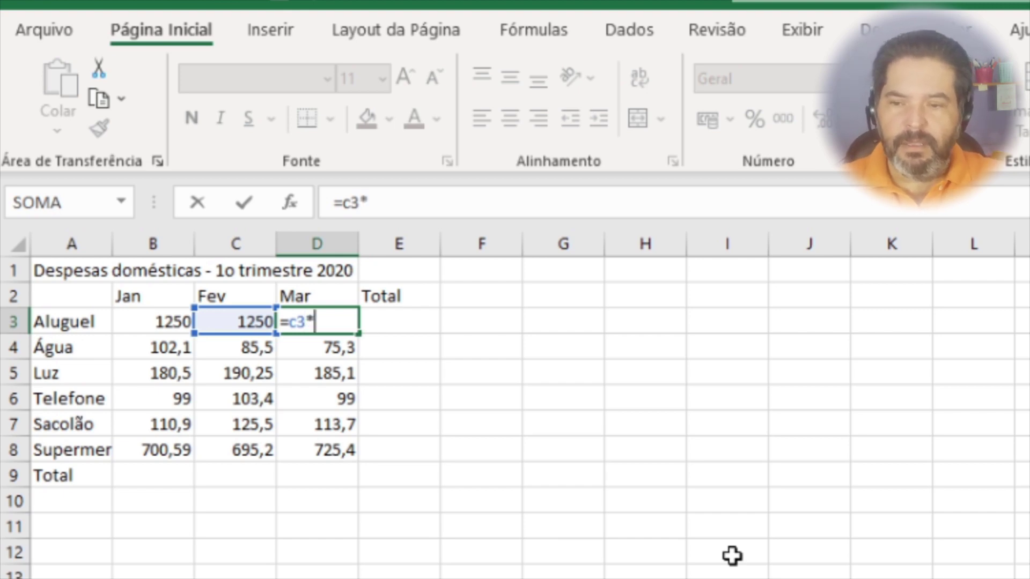
pyautogui.write('*110')
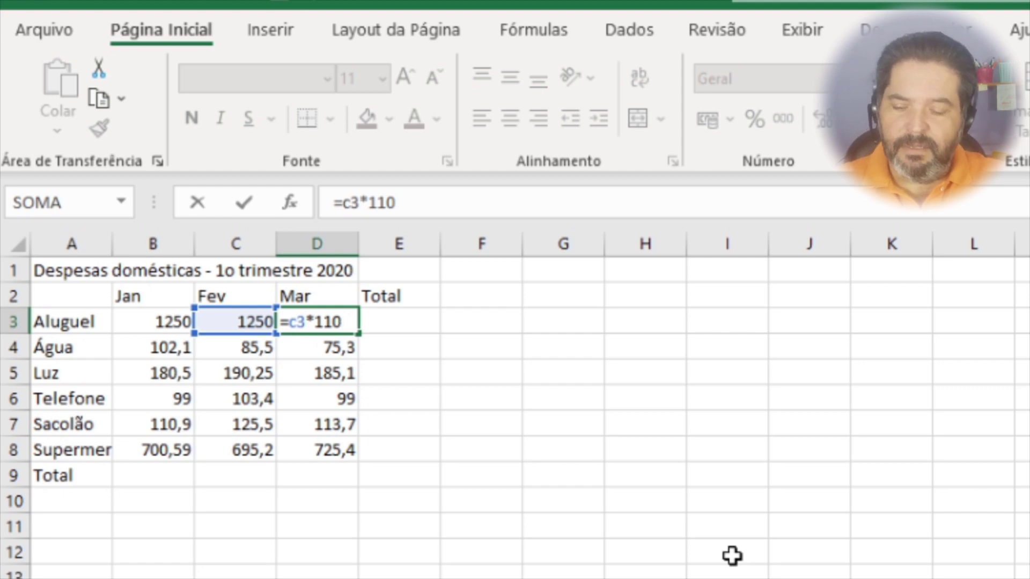
pyautogui.write('%')
pyautogui.press('Return')
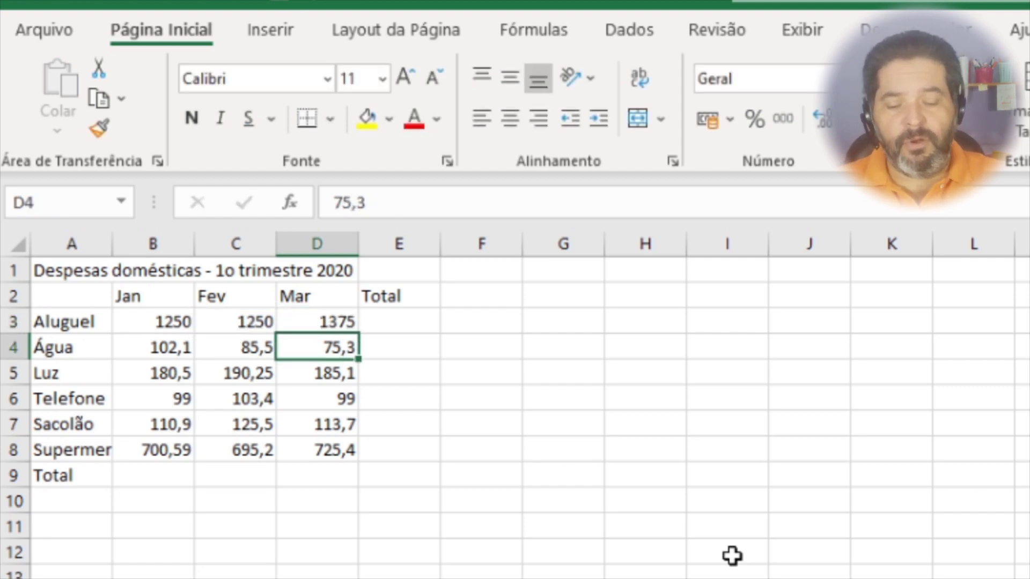
pyautogui.press('Up')
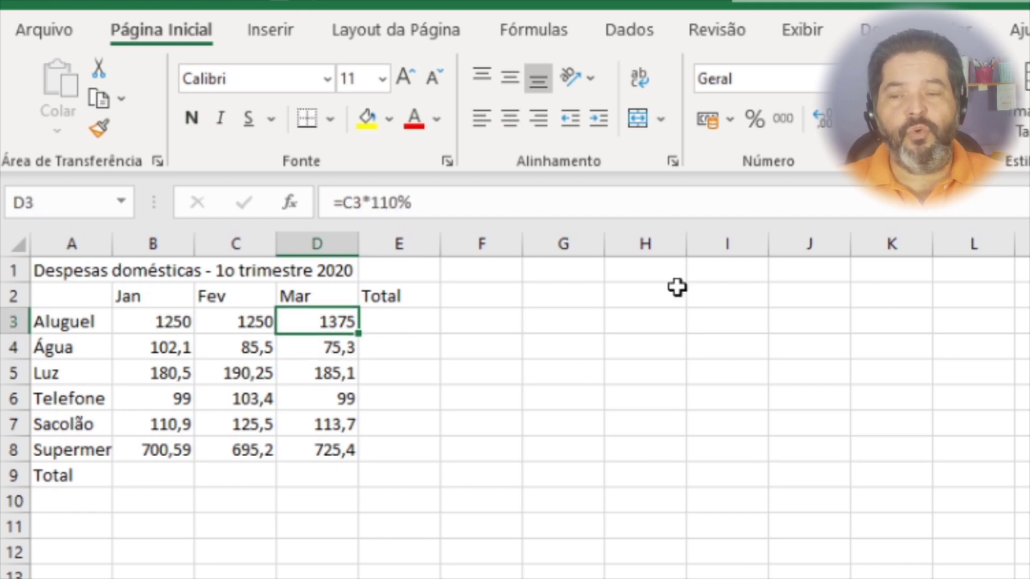
# Examine the cell reference used in the D3 formula without changing it, and select the referenced cell C3.
pyautogui.click(666, 196)
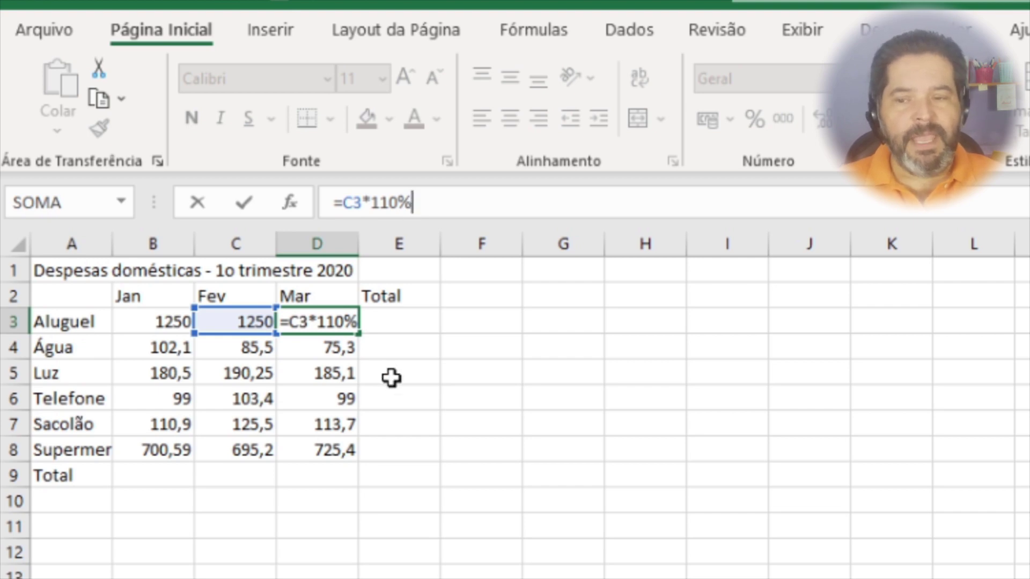
pyautogui.hotkey('ctrl', 'Return')
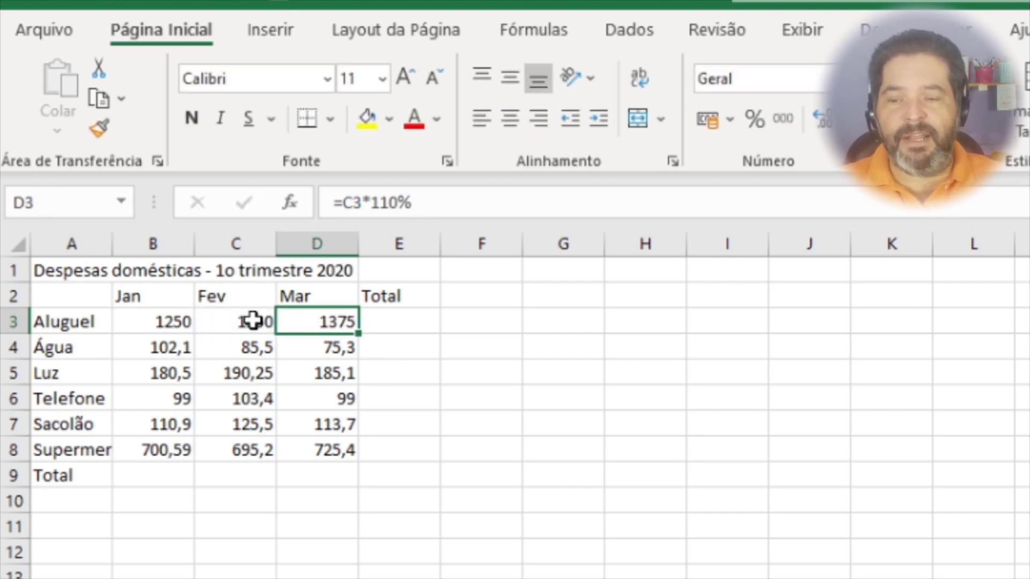
pyautogui.click(251, 321)
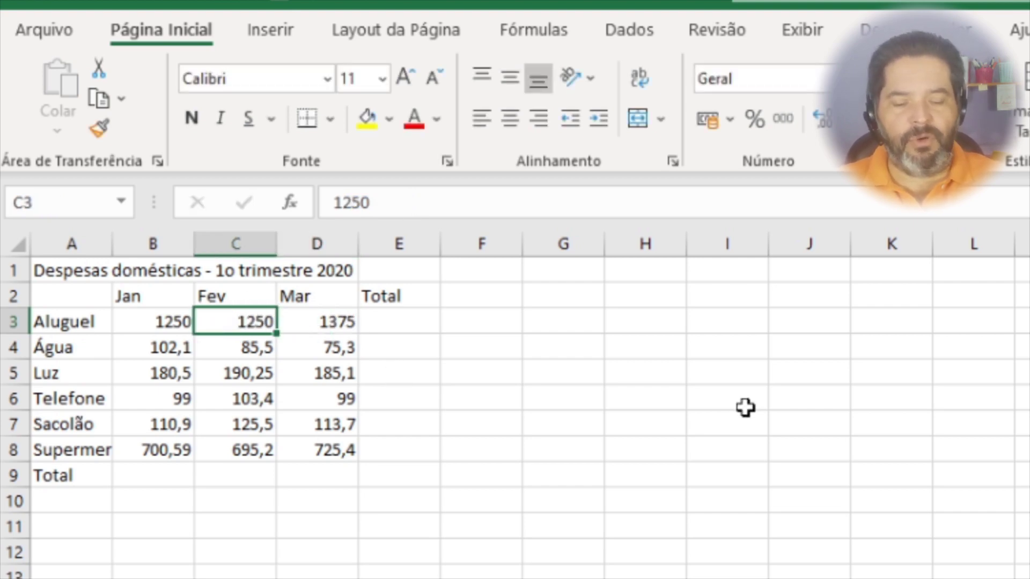
# Set the February Aluguel value in C3 to 200 to test the D3 formula, and undo the change.
pyautogui.write('200')
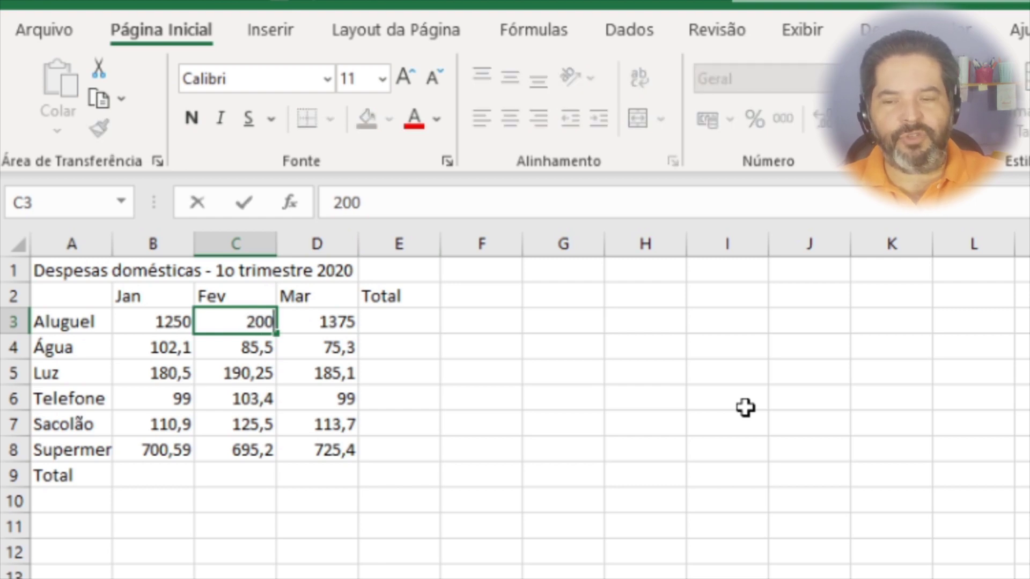
pyautogui.press('Return')
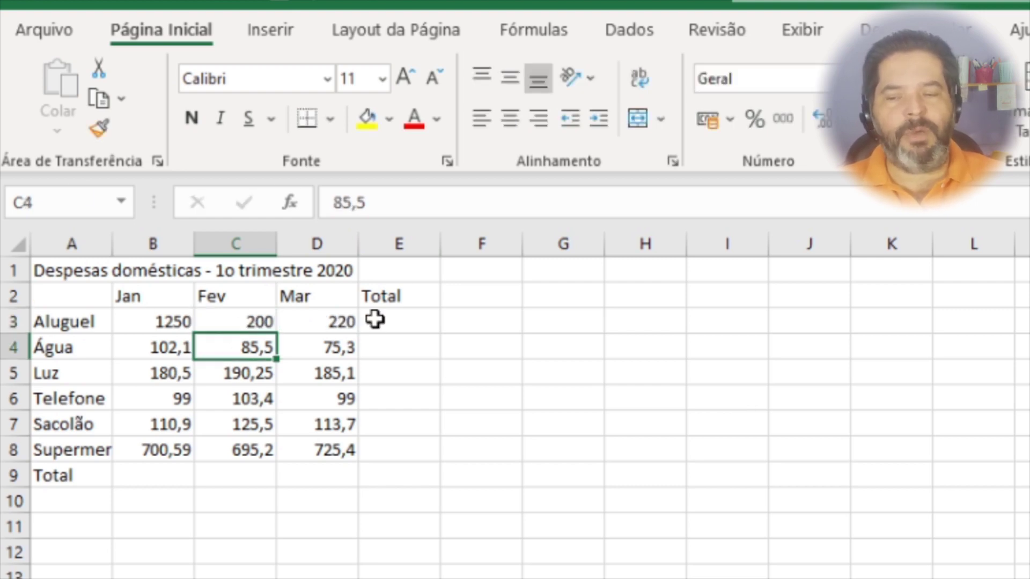
pyautogui.click(333, 322)
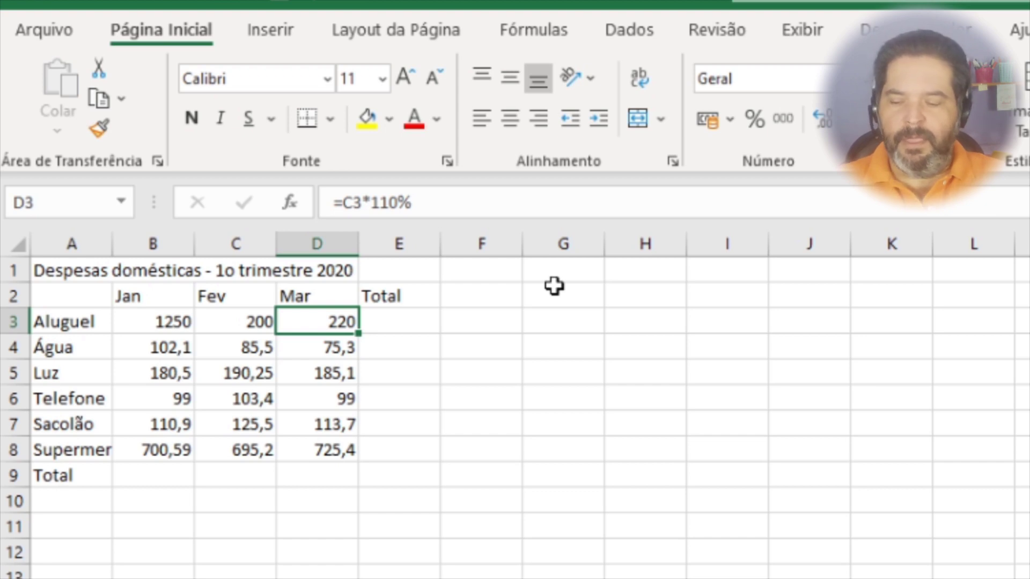
pyautogui.hotkey('ctrl', 'z')
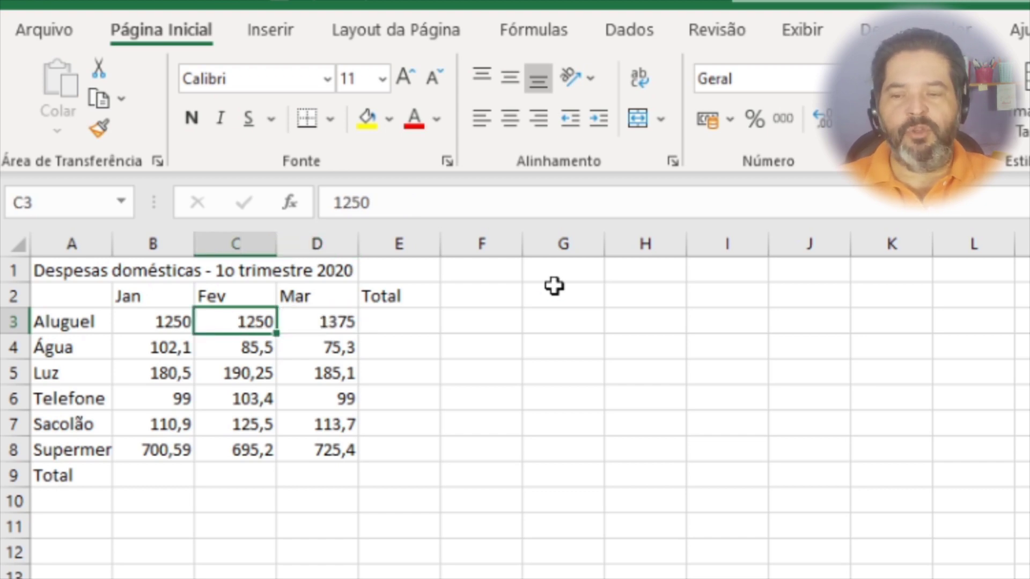
# Enter the formula =B3+C3+D3 in E3 to total the Aluguel expenses, and review it.
pyautogui.press('Right')
pyautogui.press('Right')
pyautogui.press('Left')
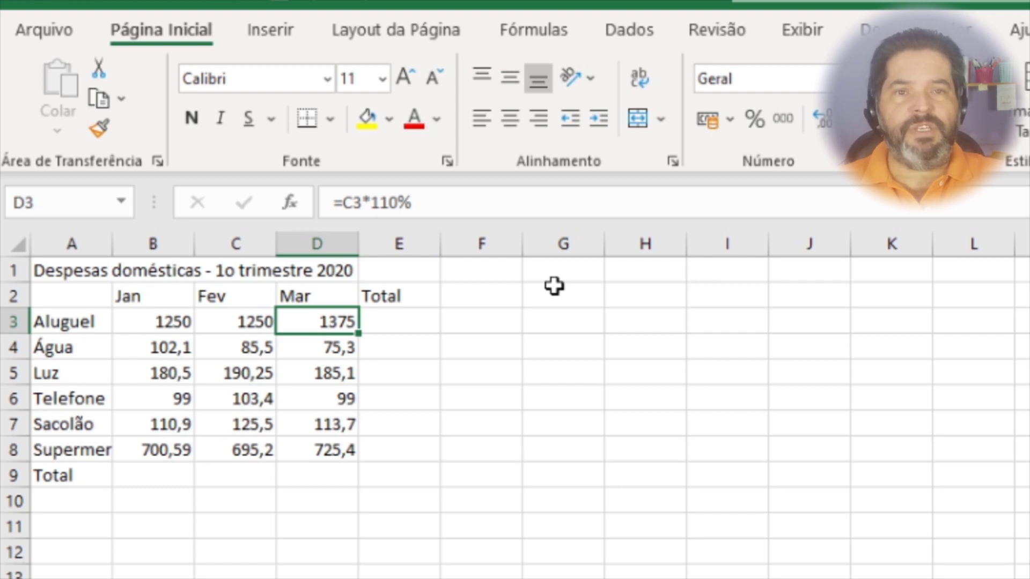
pyautogui.press('Right')
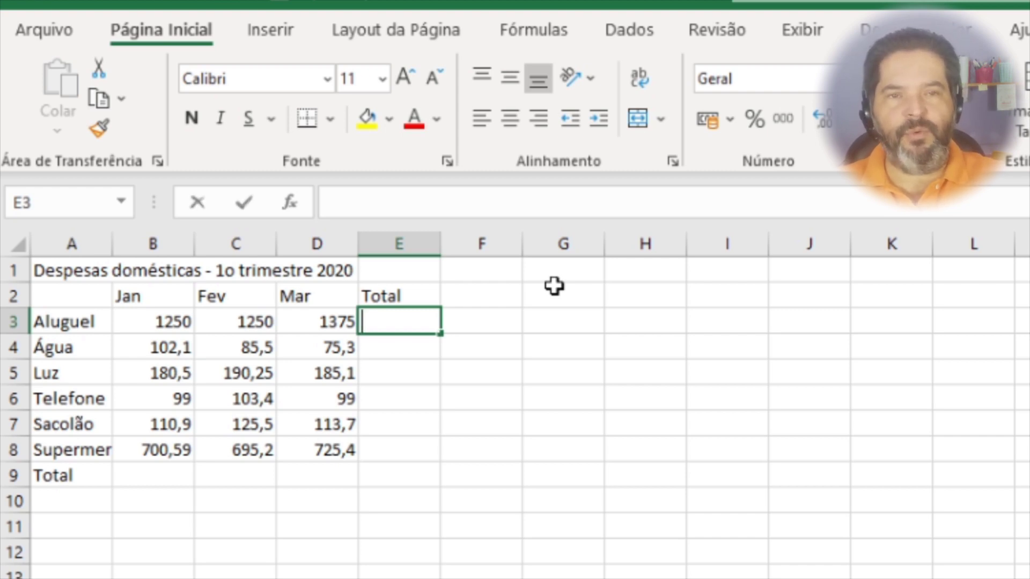
pyautogui.write('=b3')
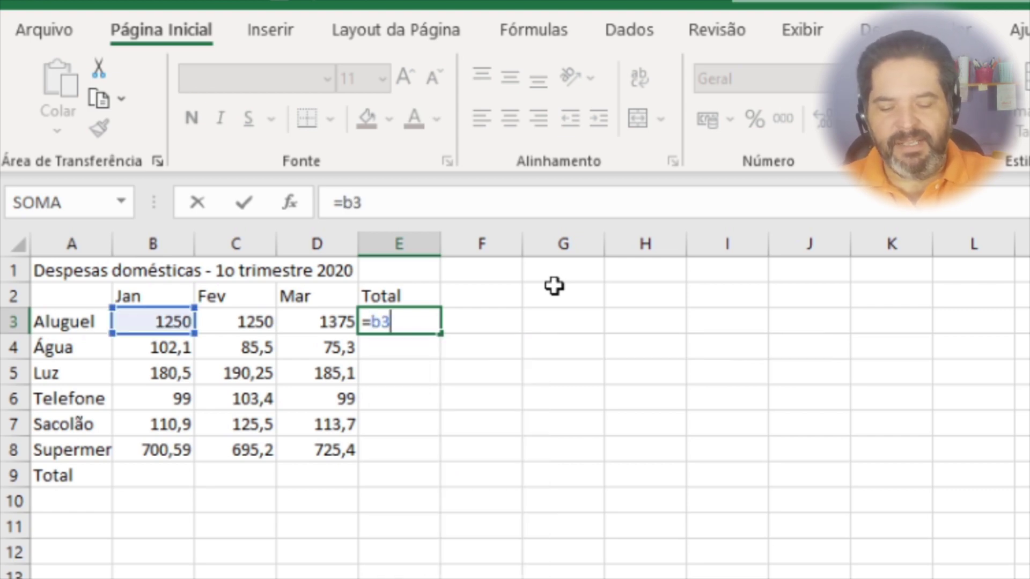
pyautogui.write('+')
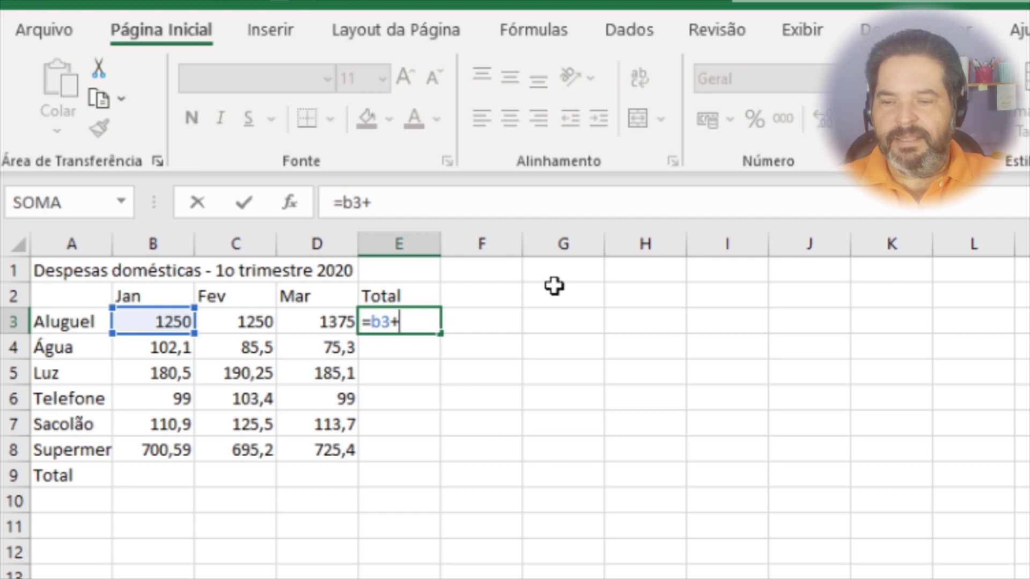
pyautogui.write('c3')
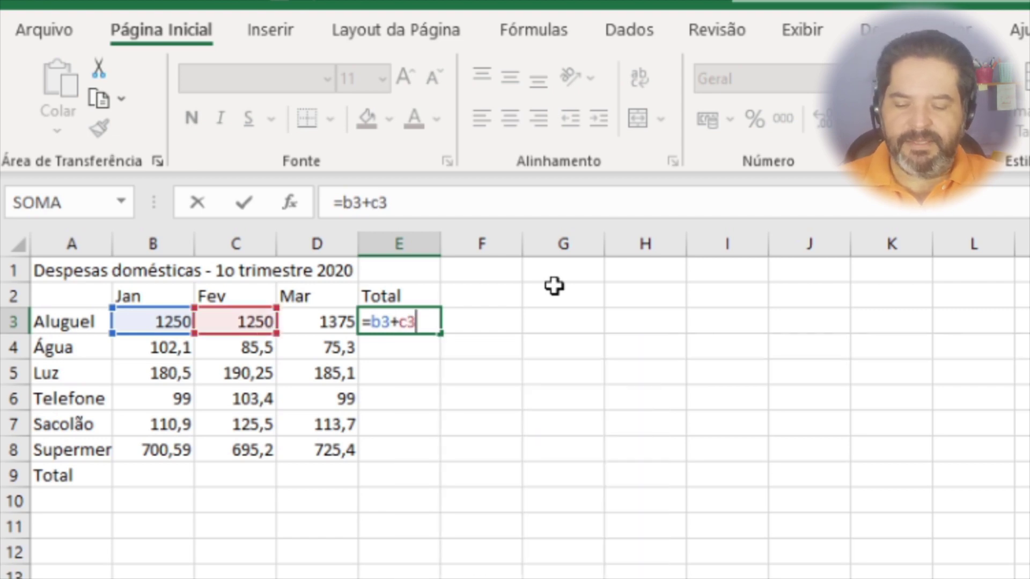
pyautogui.write('+d')
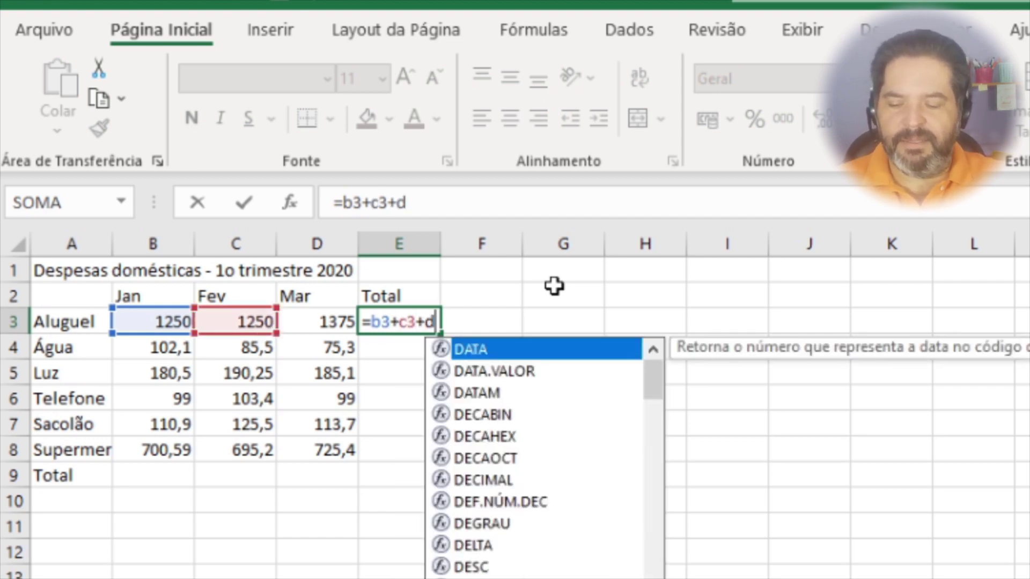
pyautogui.write('3')
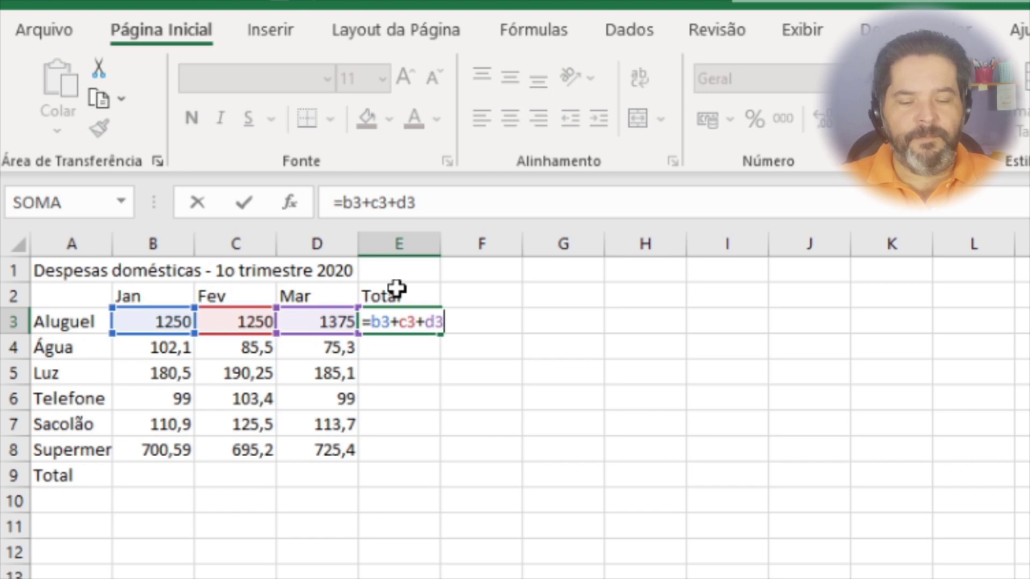
pyautogui.press('Return')
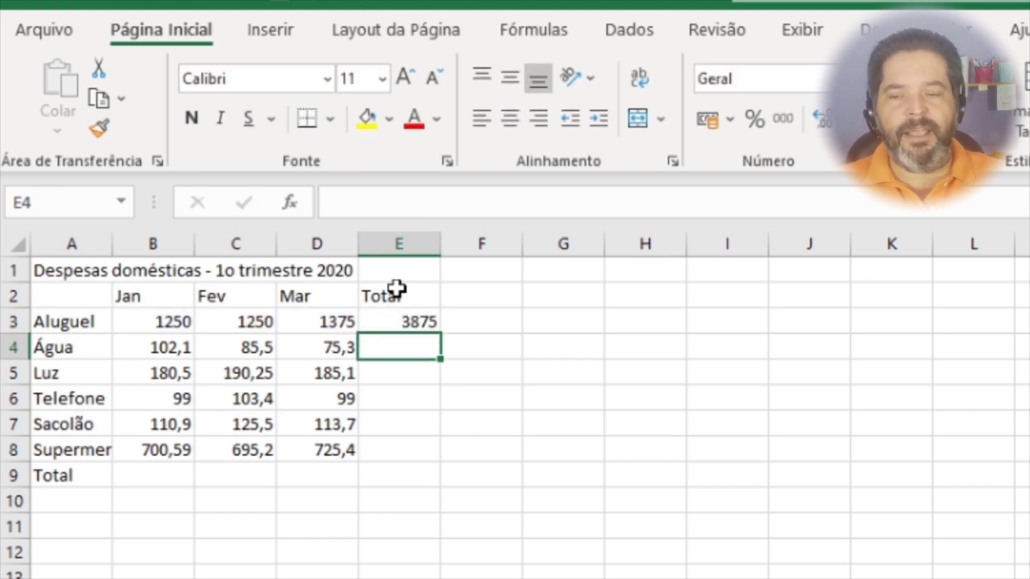
pyautogui.click(383, 328)
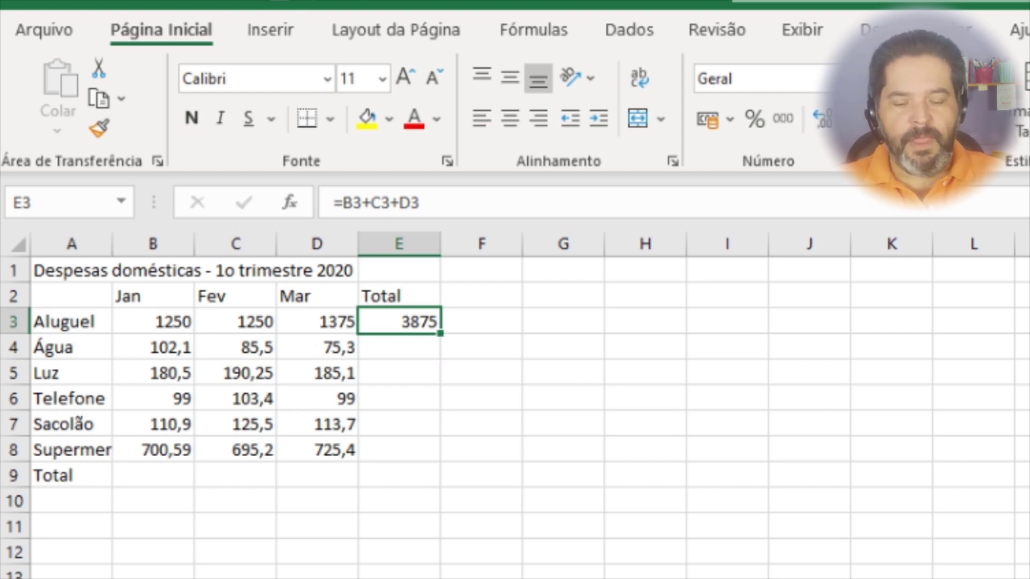
# Build the Água total formula =B4+C4+D4 in E4 by picking the three monthly cells as references.
pyautogui.click(399, 347)
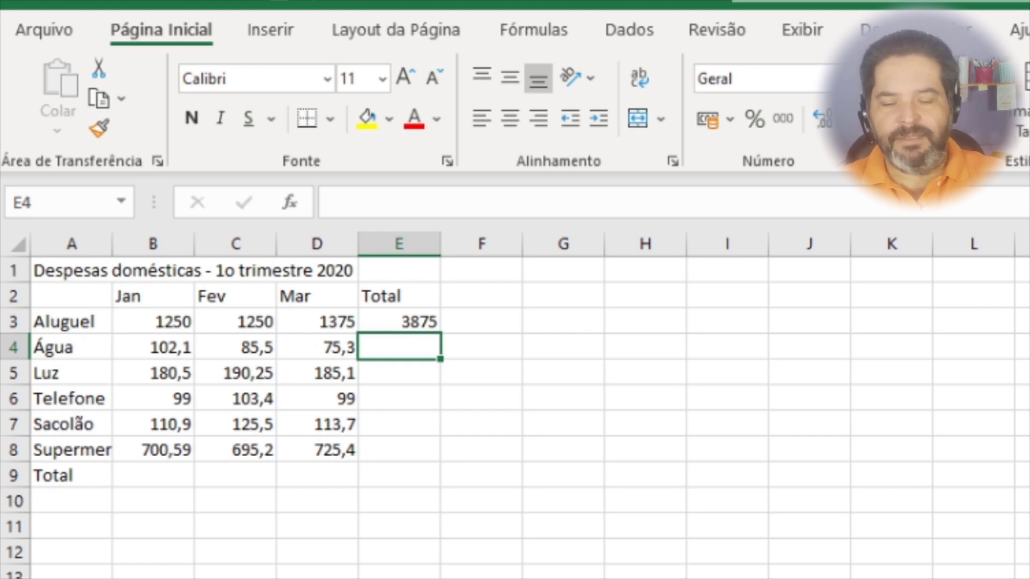
pyautogui.write('=')
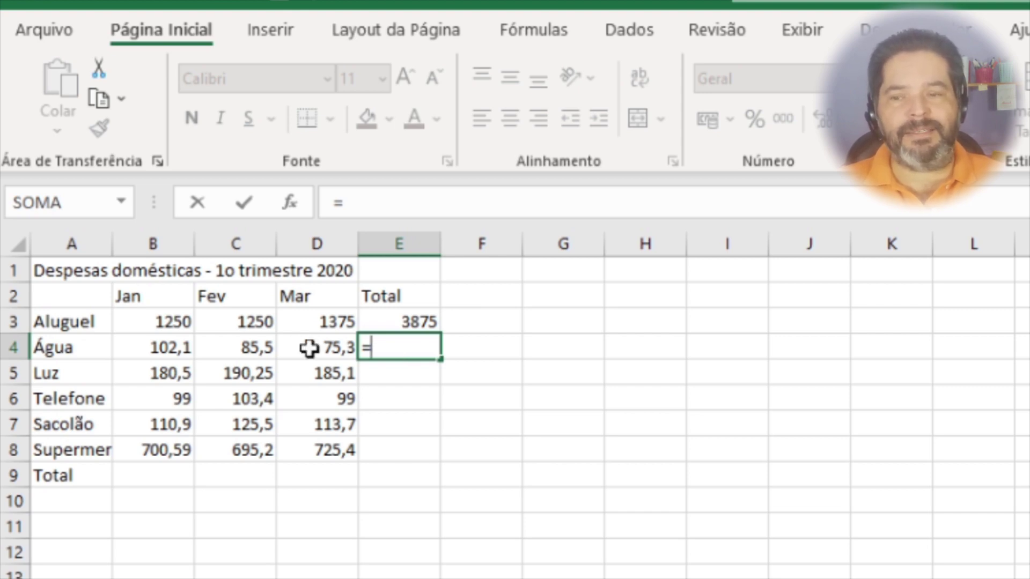
pyautogui.click(164, 345)
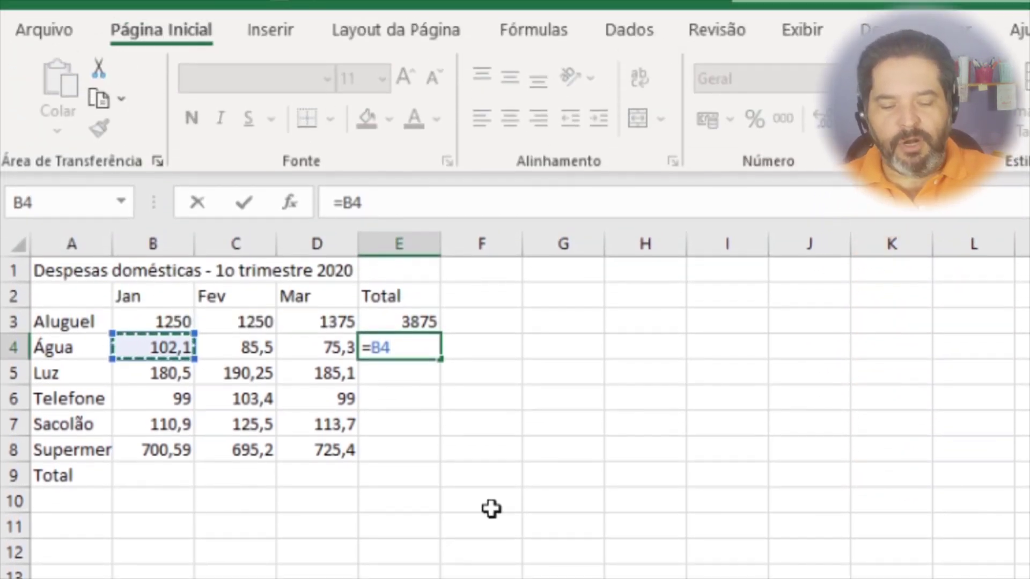
pyautogui.write('+')
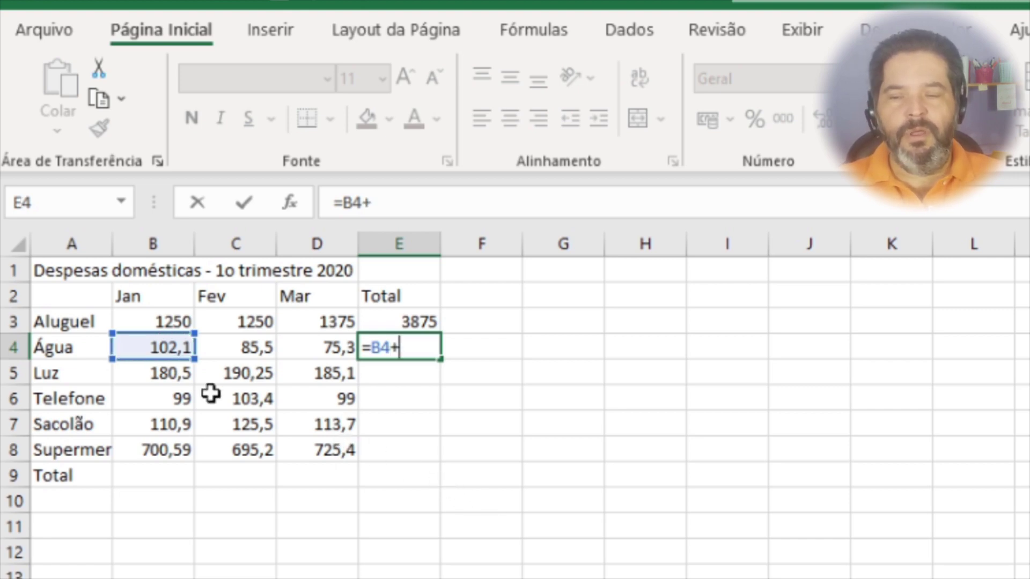
pyautogui.click(233, 350)
pyautogui.write('+')
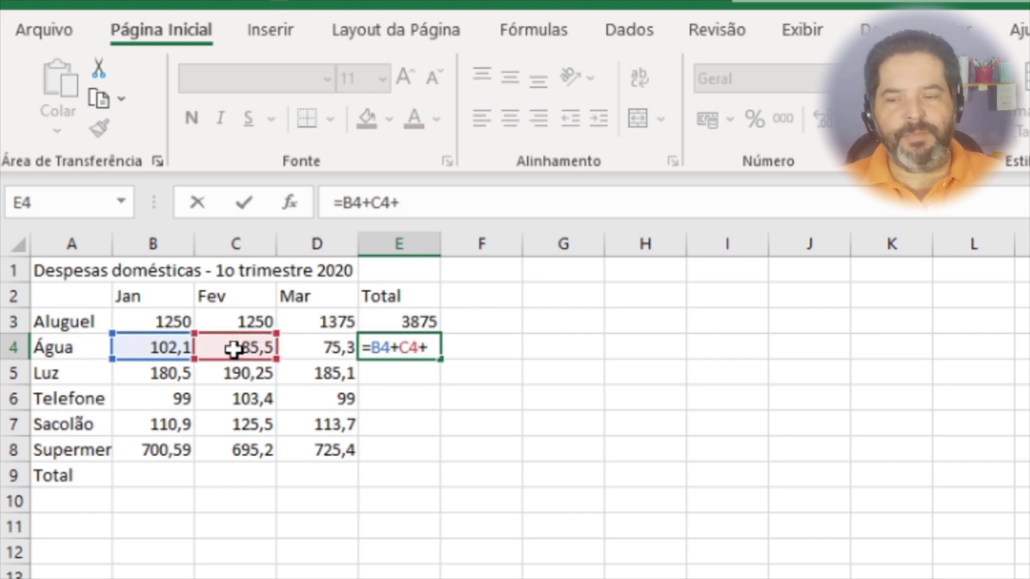
pyautogui.click(326, 345)
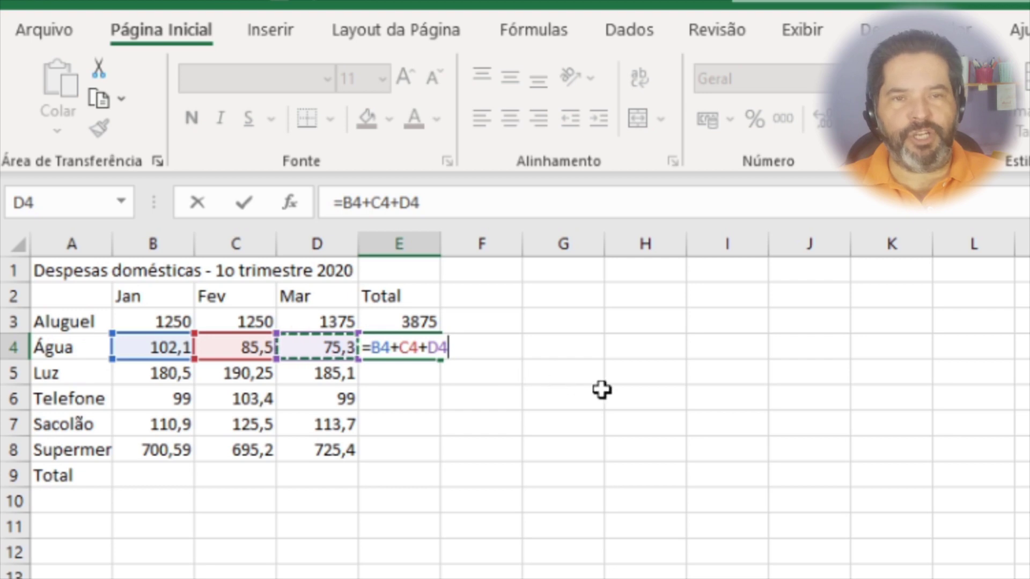
pyautogui.hotkey('ctrl', 'Return')
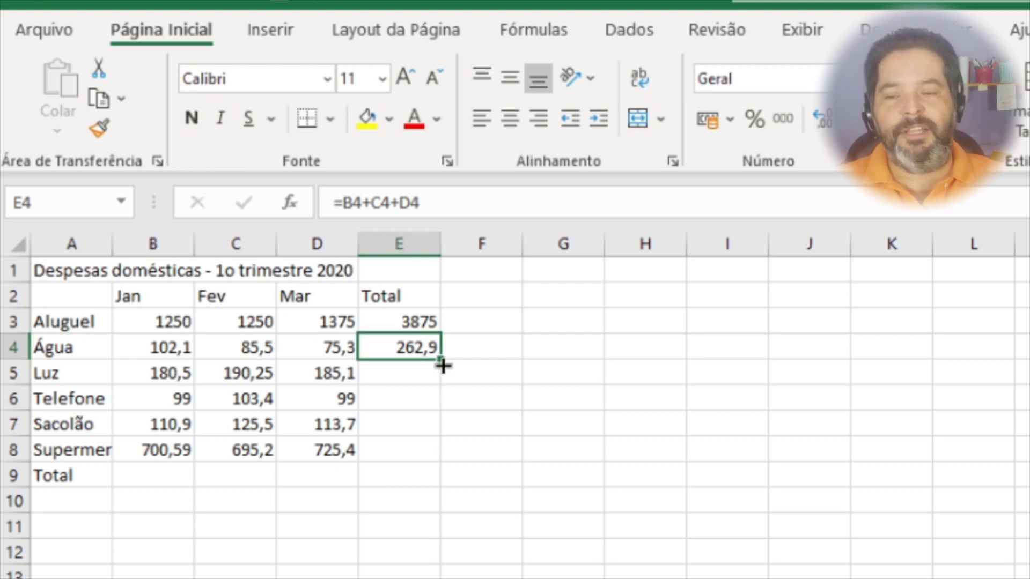
# Fill the E4 total formula down through E8 and review the row references in the copied formulas.
pyautogui.moveTo(441, 360); pyautogui.dragTo(430, 459)
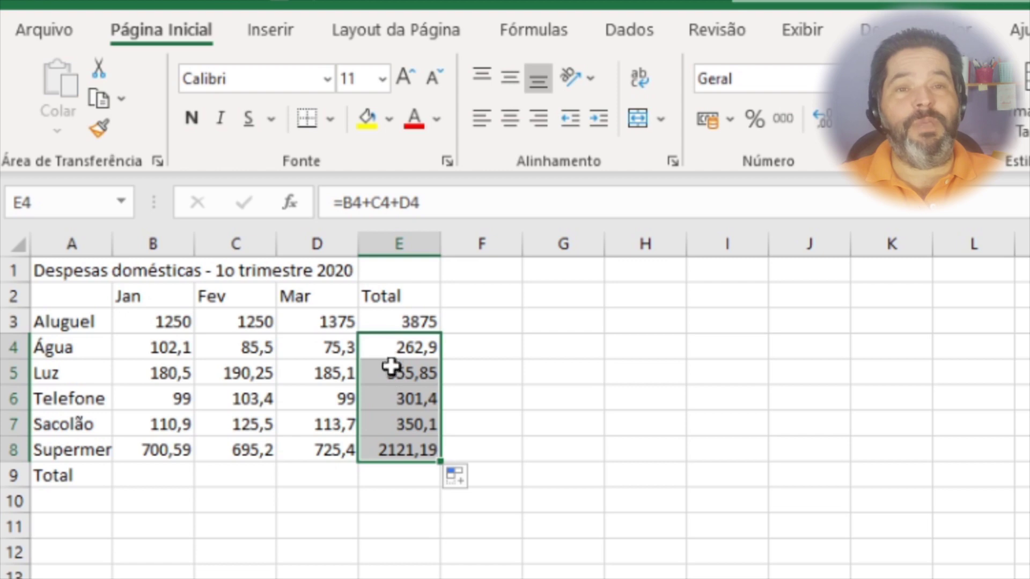
pyautogui.click(399, 348)
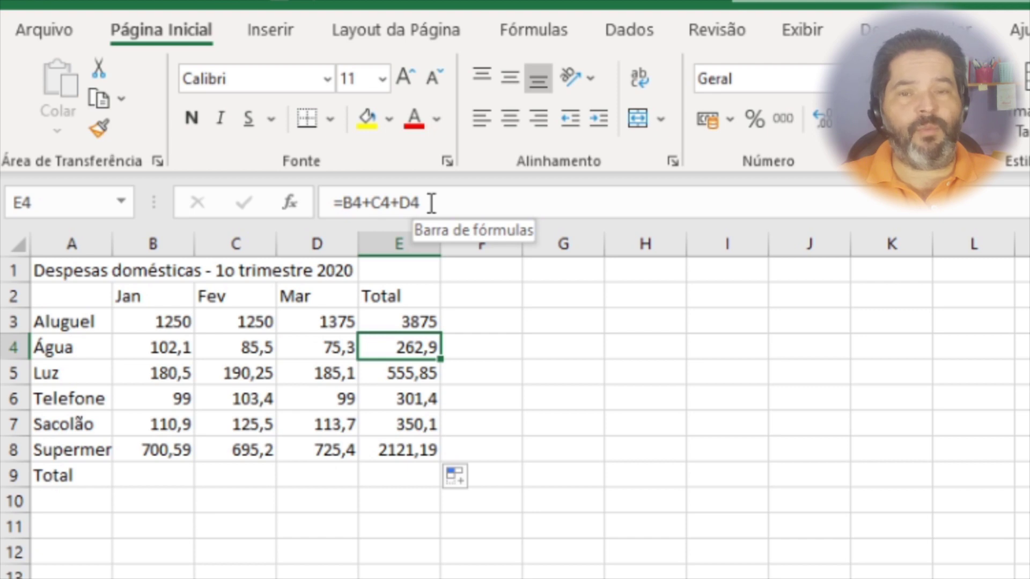
pyautogui.press('Down')
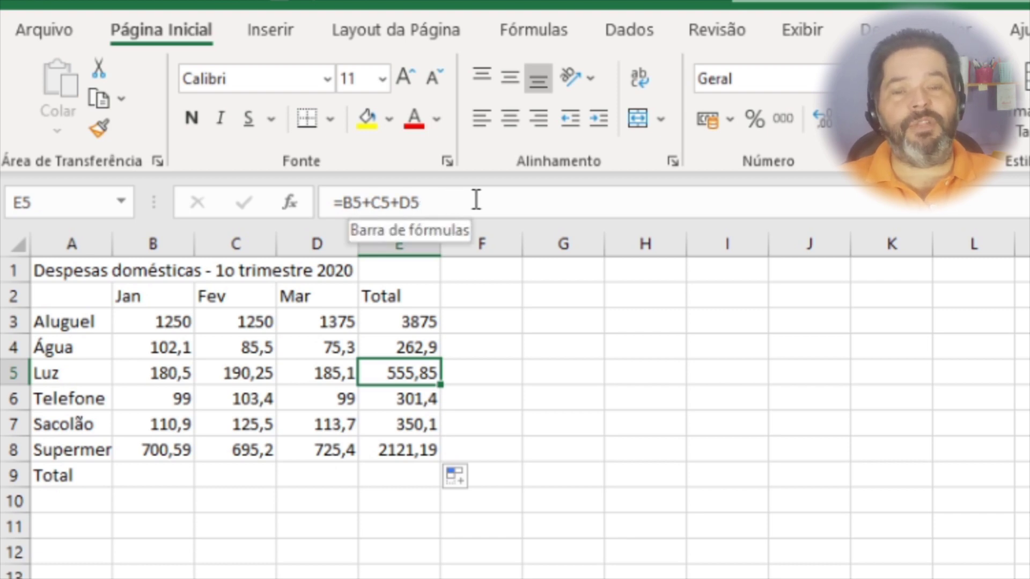
pyautogui.hotkey('ctrl', 'Down')
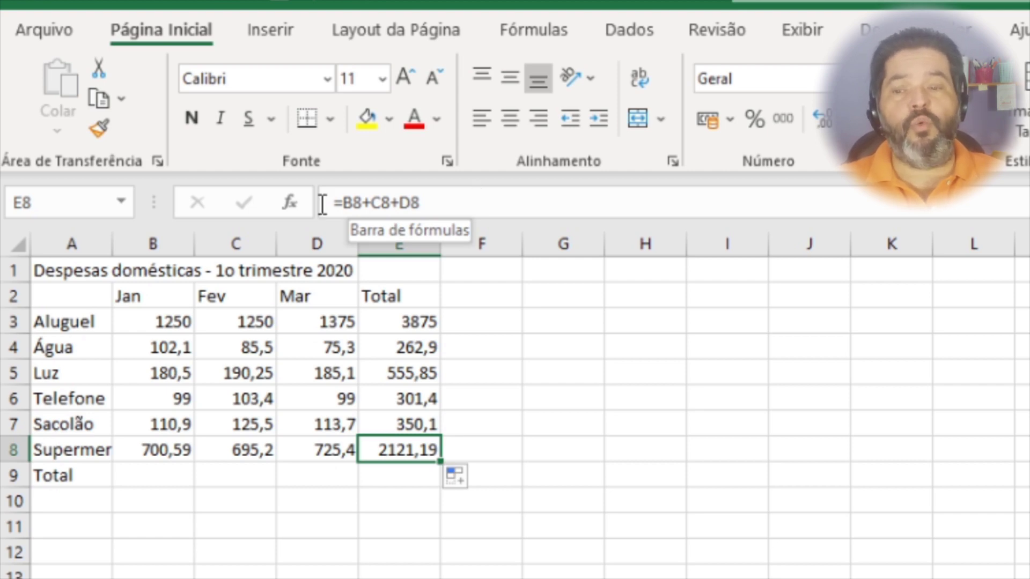
pyautogui.click(405, 327)
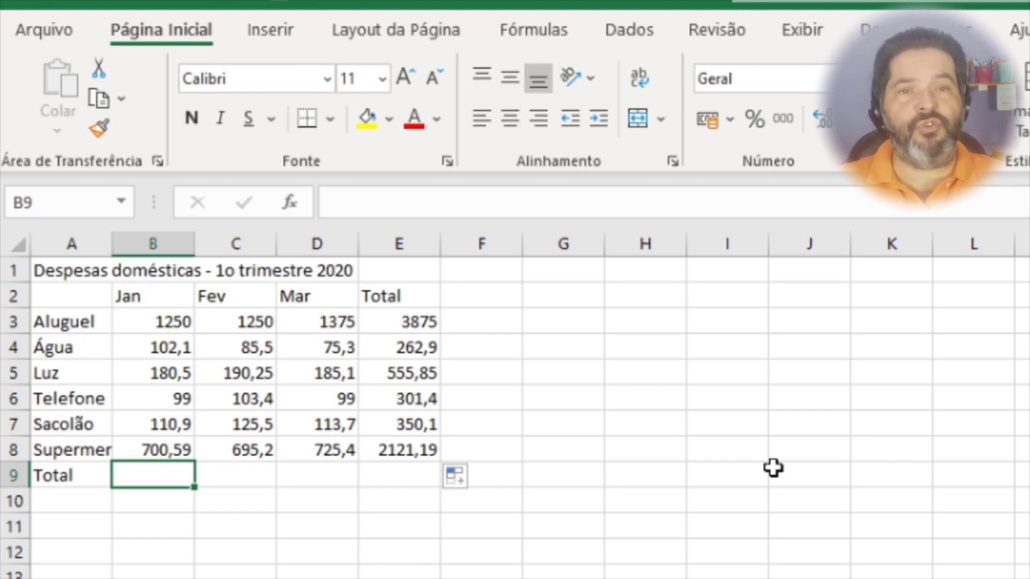
# Select the empty grand total cell E9 and save the workbook.
pyautogui.click(391, 476)
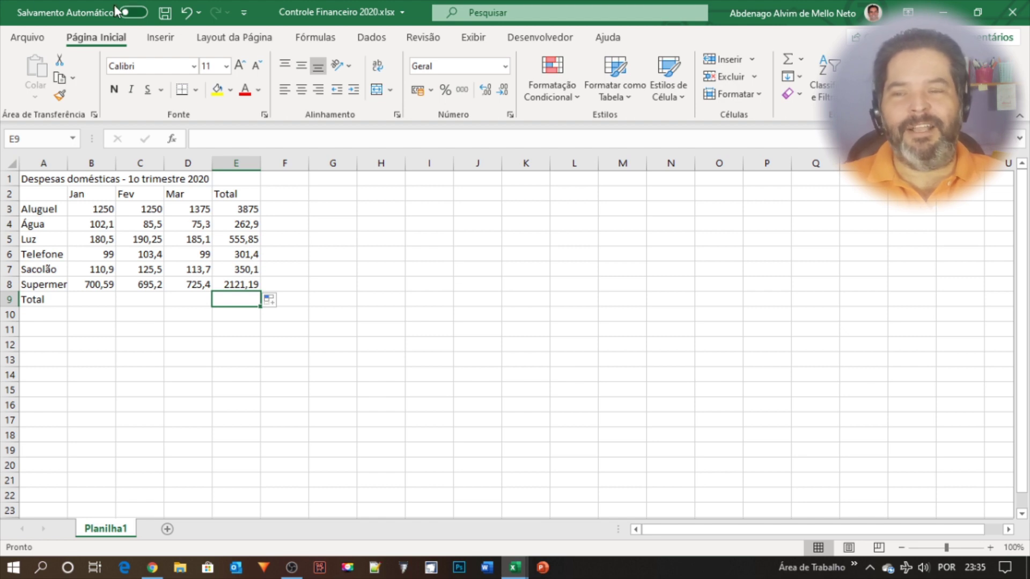
pyautogui.click(165, 13)
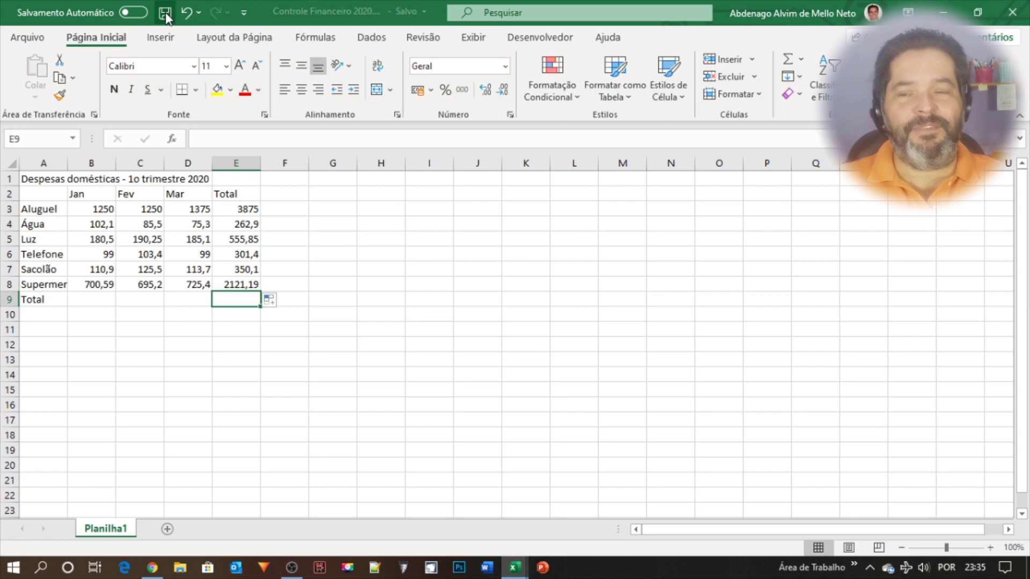